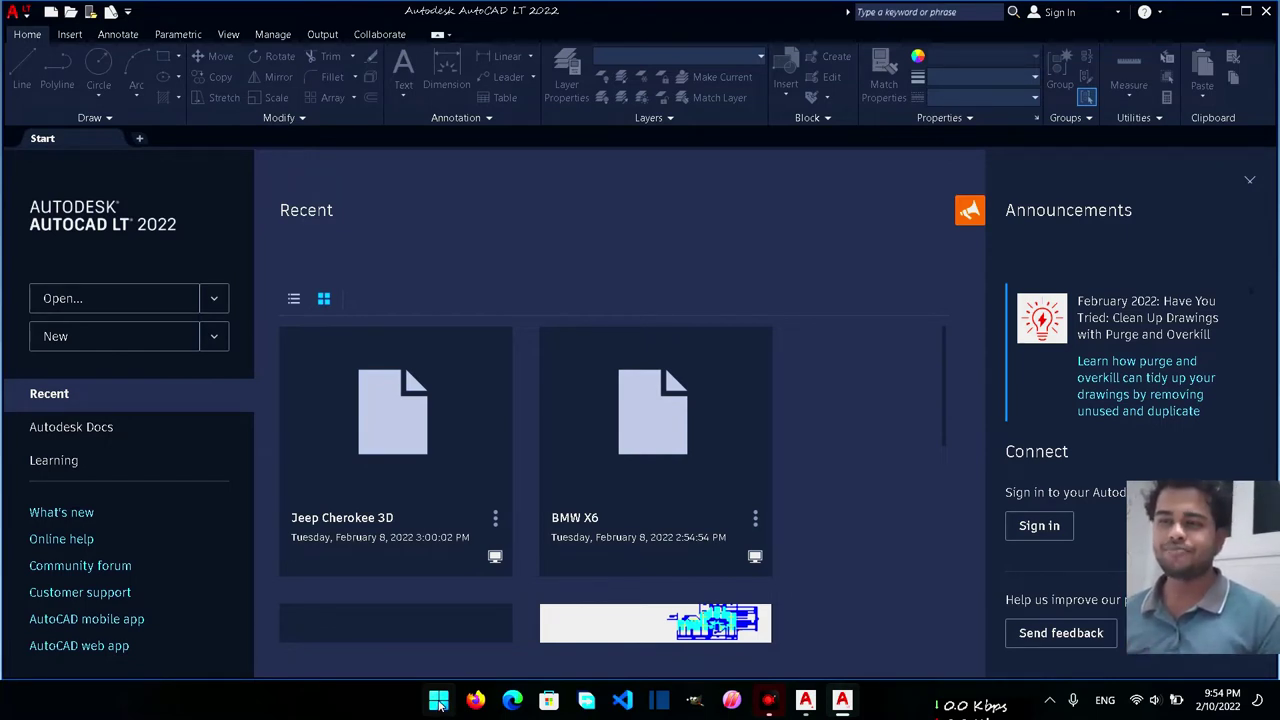
Step: Bring the AutoCAD LT Start page forward and start a new blank drawing, Drawing1
{"action": "left_click", "coordinate": [439, 700]}
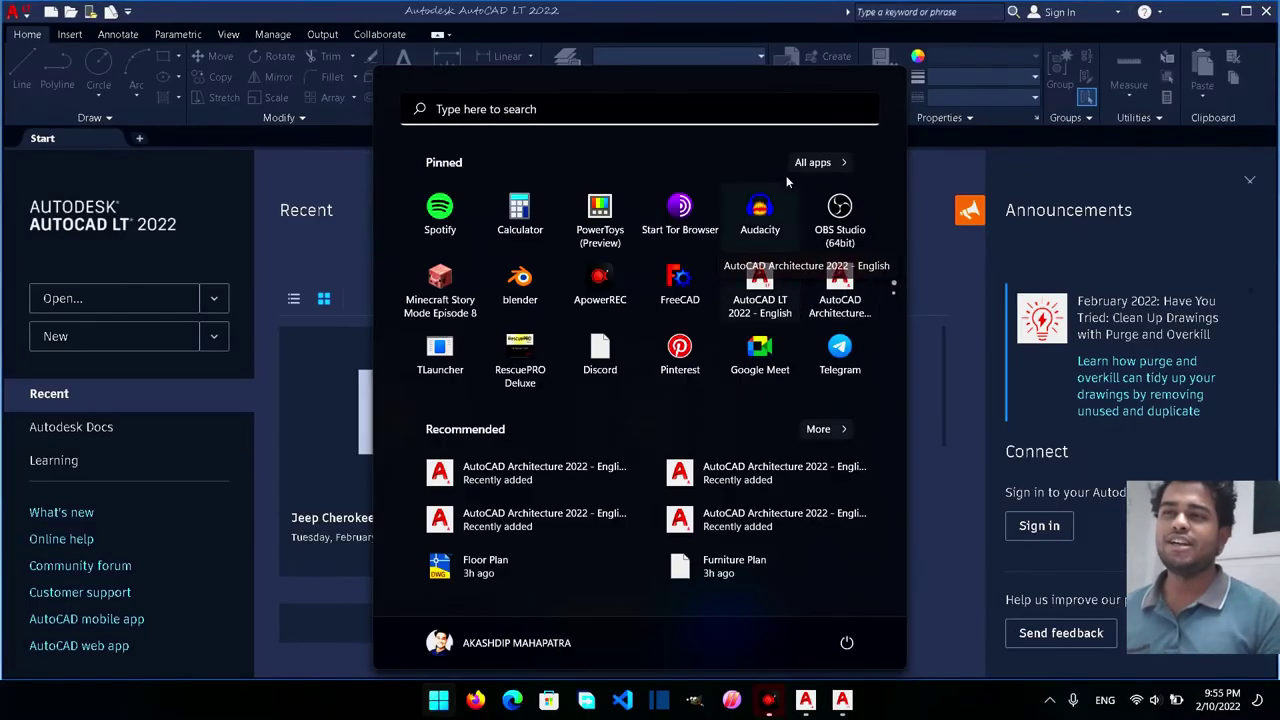
{"action": "left_click", "coordinate": [733, 18]}
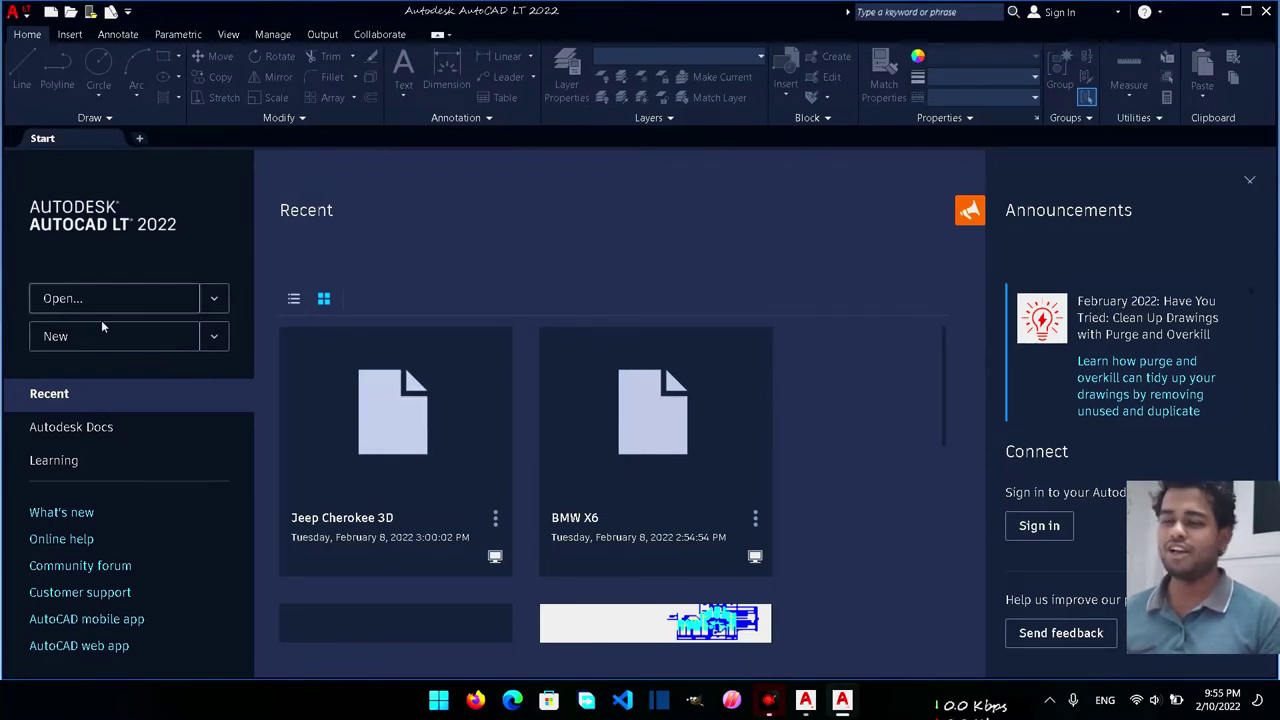
{"action": "left_click", "coordinate": [842, 702]}
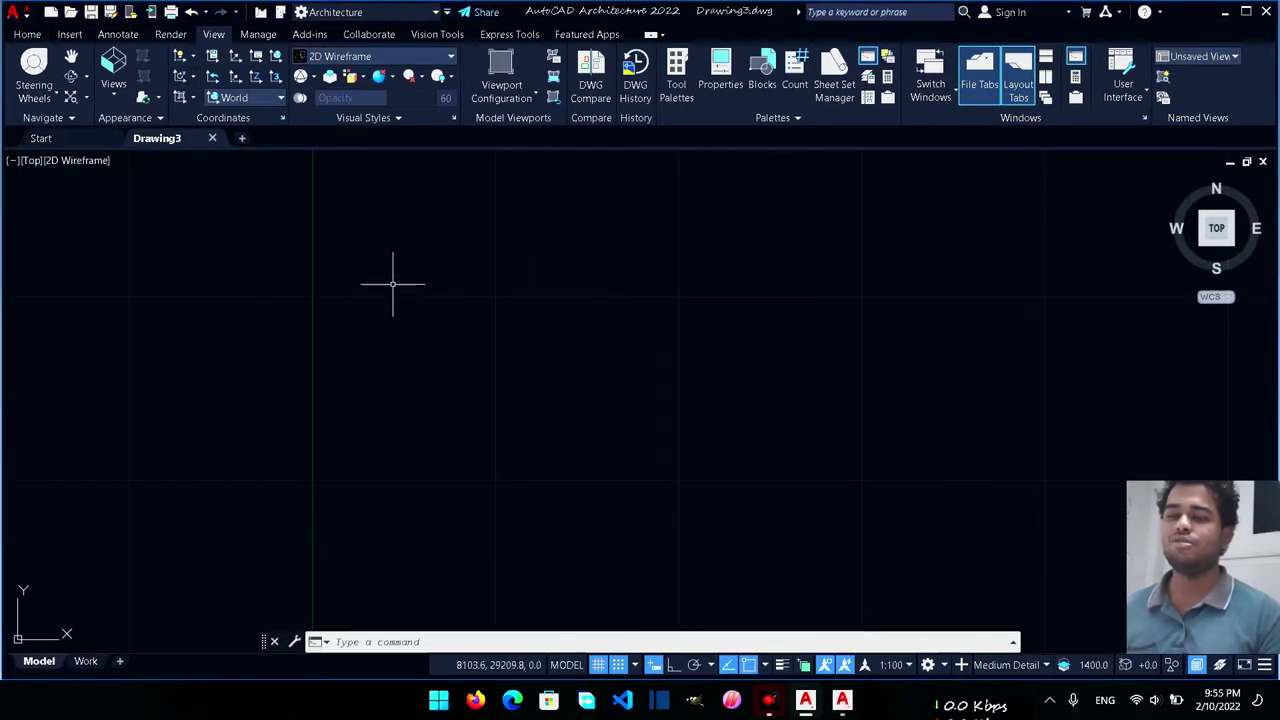
{"action": "left_click", "coordinate": [808, 703]}
{"action": "left_click", "coordinate": [805, 700]}
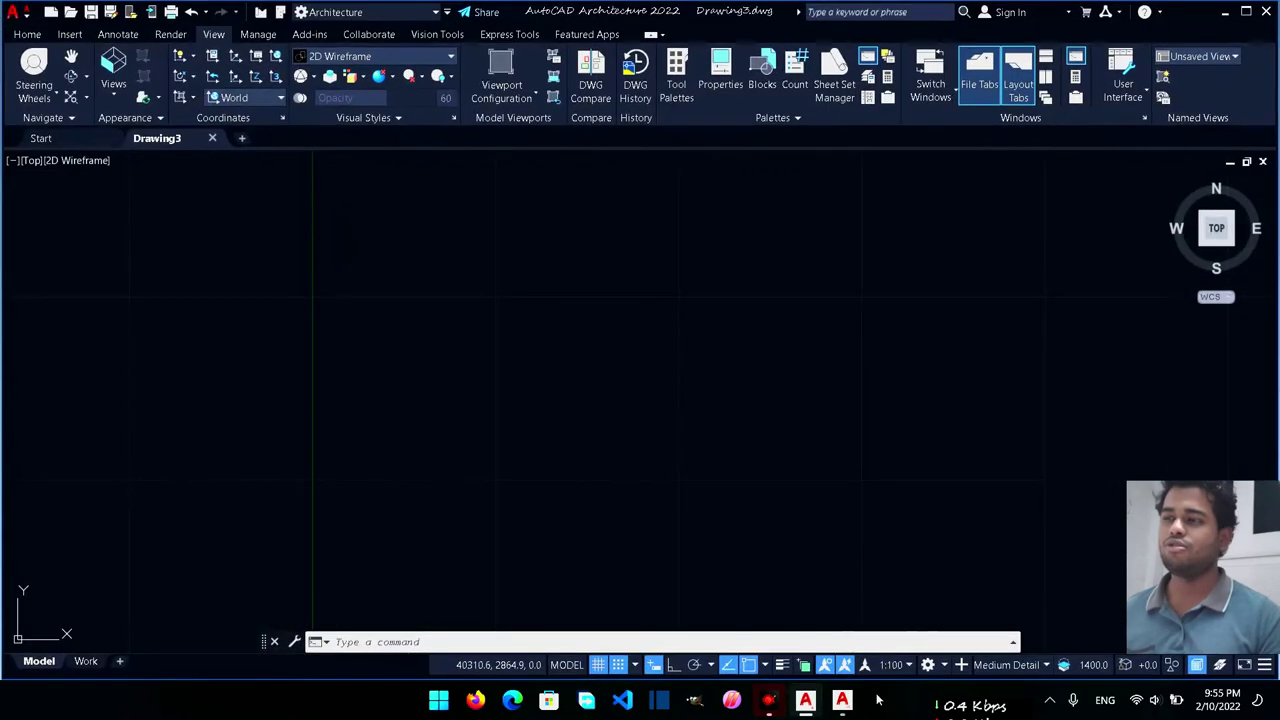
{"action": "left_click", "coordinate": [842, 700]}
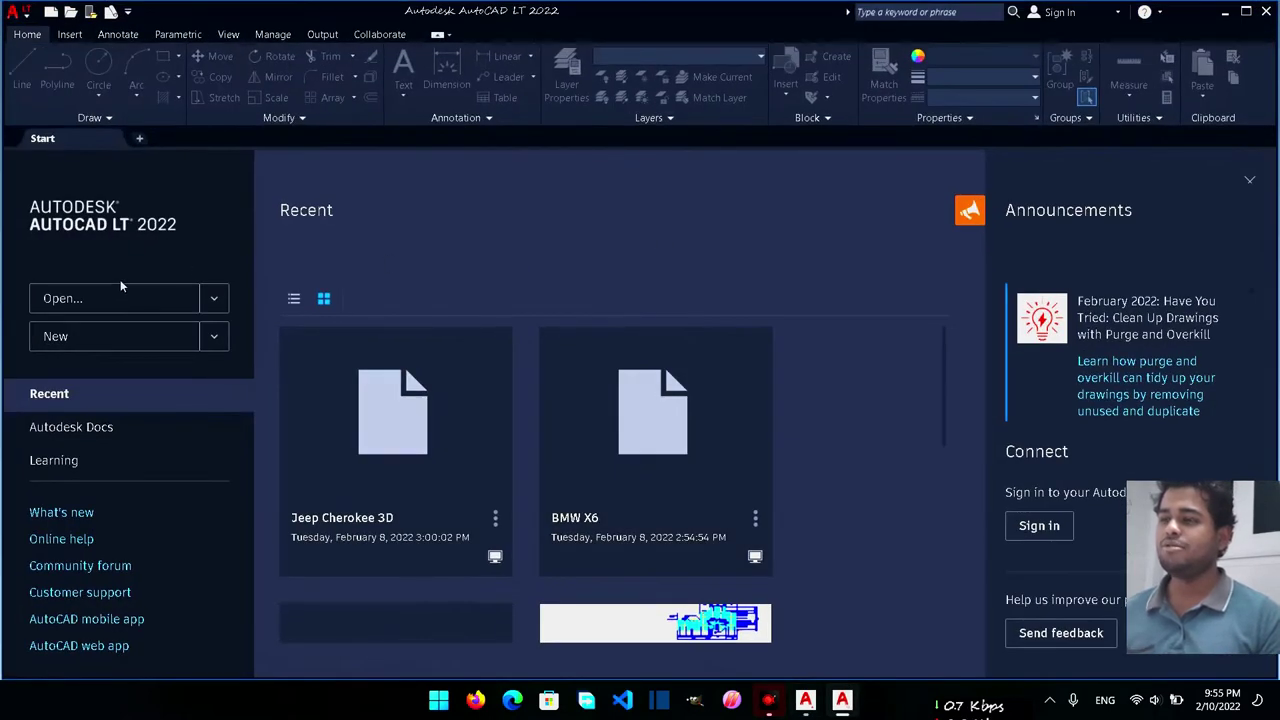
{"action": "left_click", "coordinate": [108, 334]}
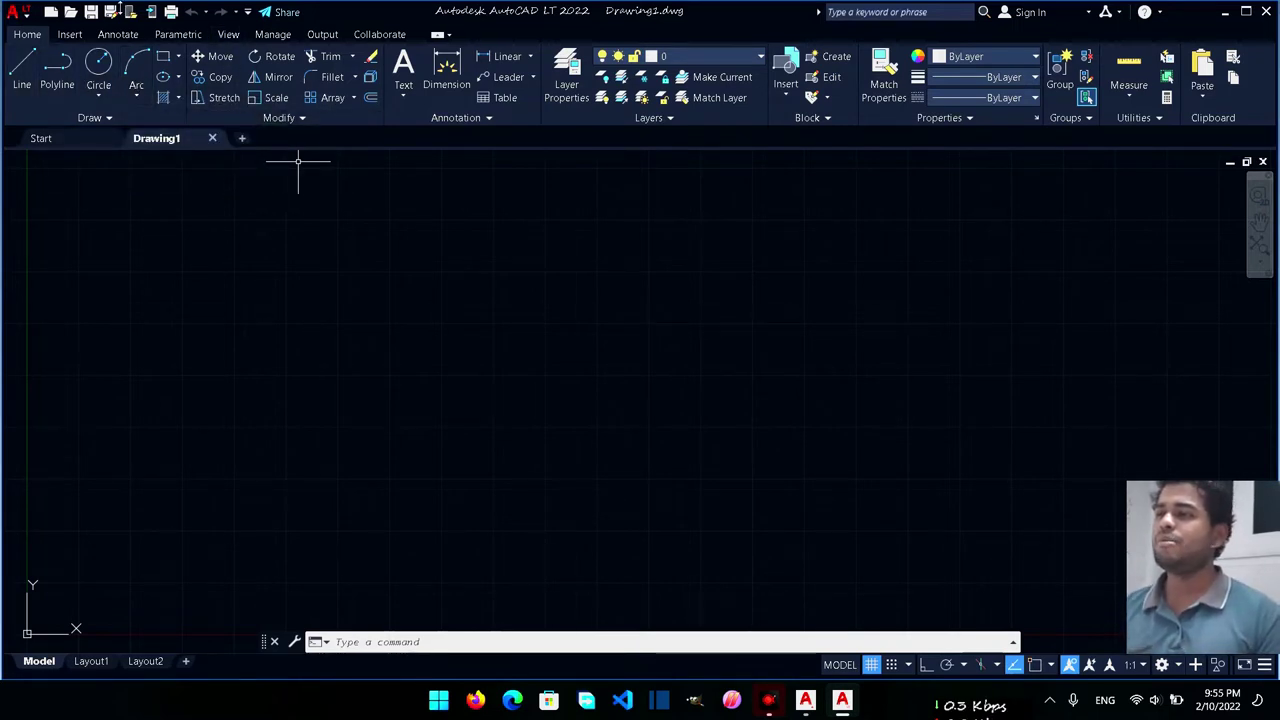
Step: Switch between the View and Home ribbon tabs and between the AutoCAD windows, ending on Home
{"action": "left_click", "coordinate": [227, 36]}
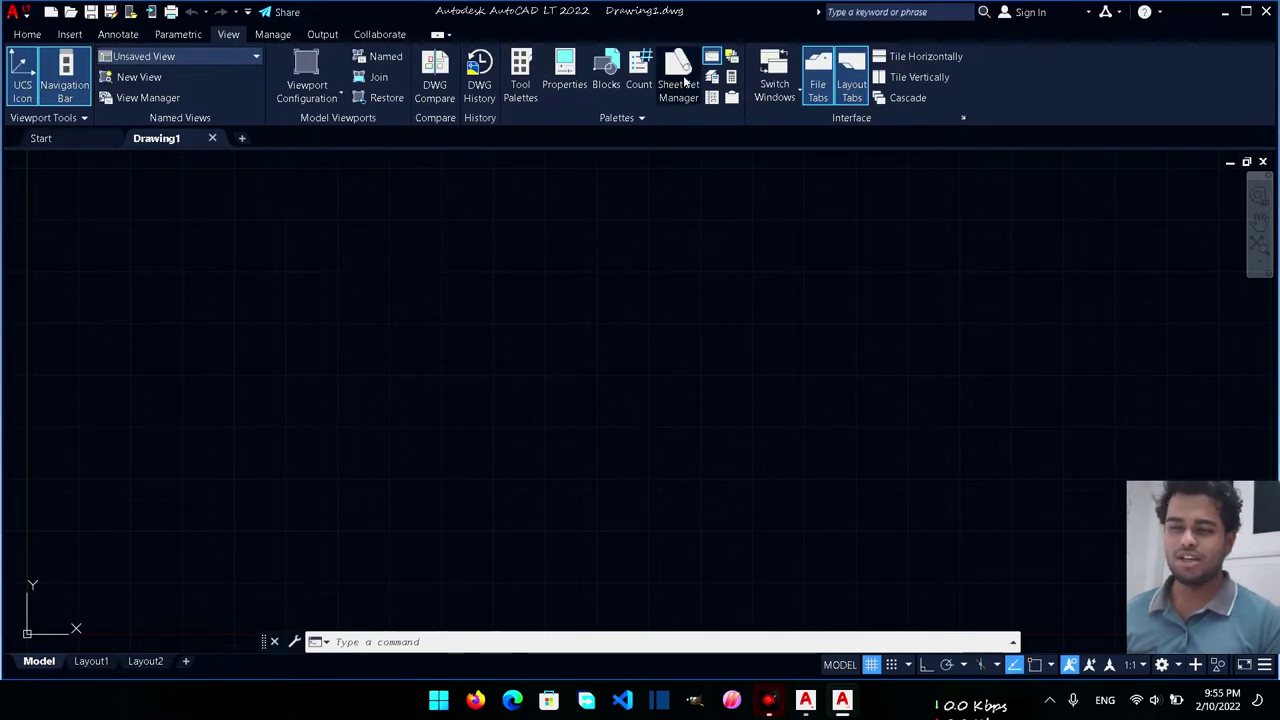
{"action": "left_click", "coordinate": [843, 703]}
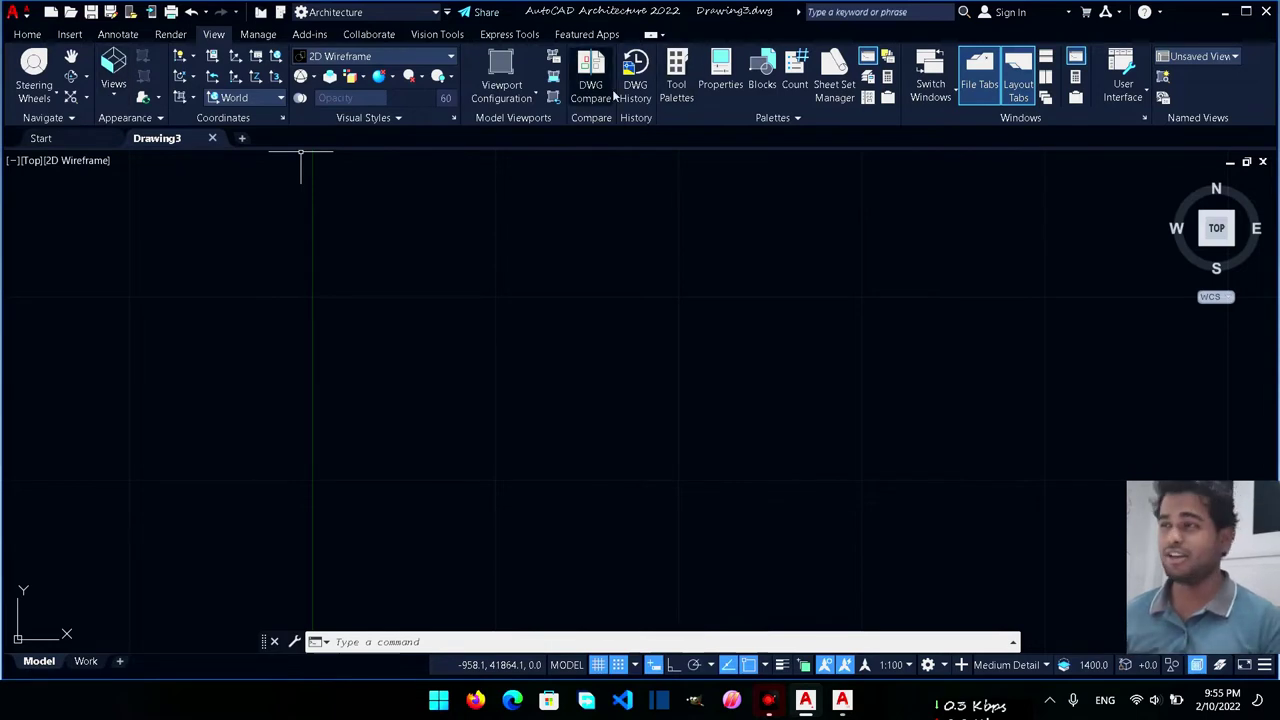
{"action": "left_click", "coordinate": [27, 35]}
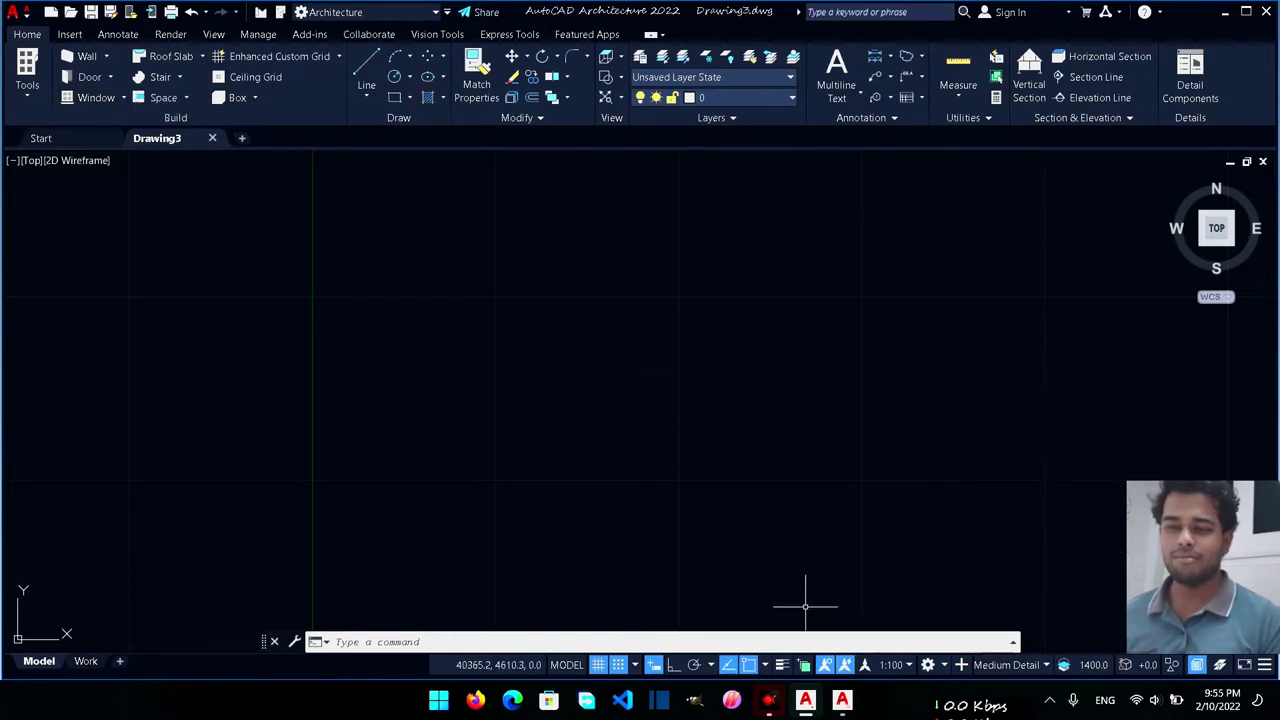
{"action": "mouse_move", "coordinate": [768, 700]}
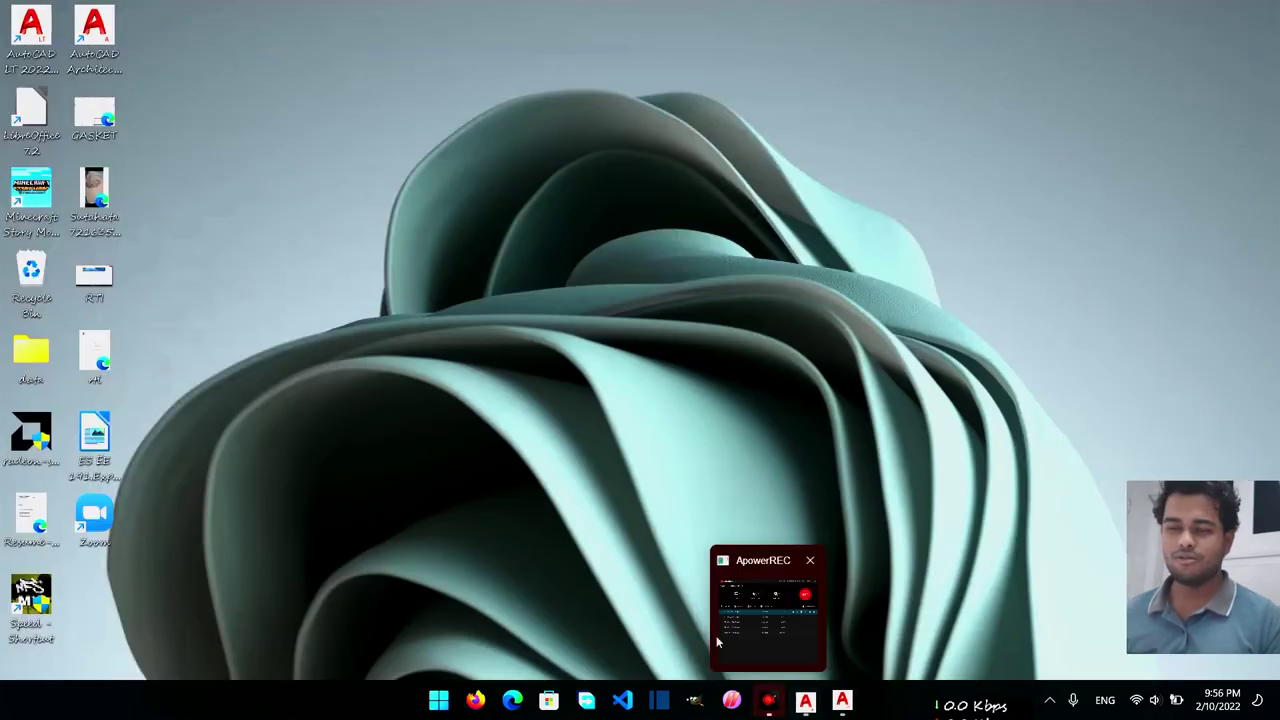
{"action": "left_click", "coordinate": [805, 700]}
{"action": "left_click", "coordinate": [842, 700]}
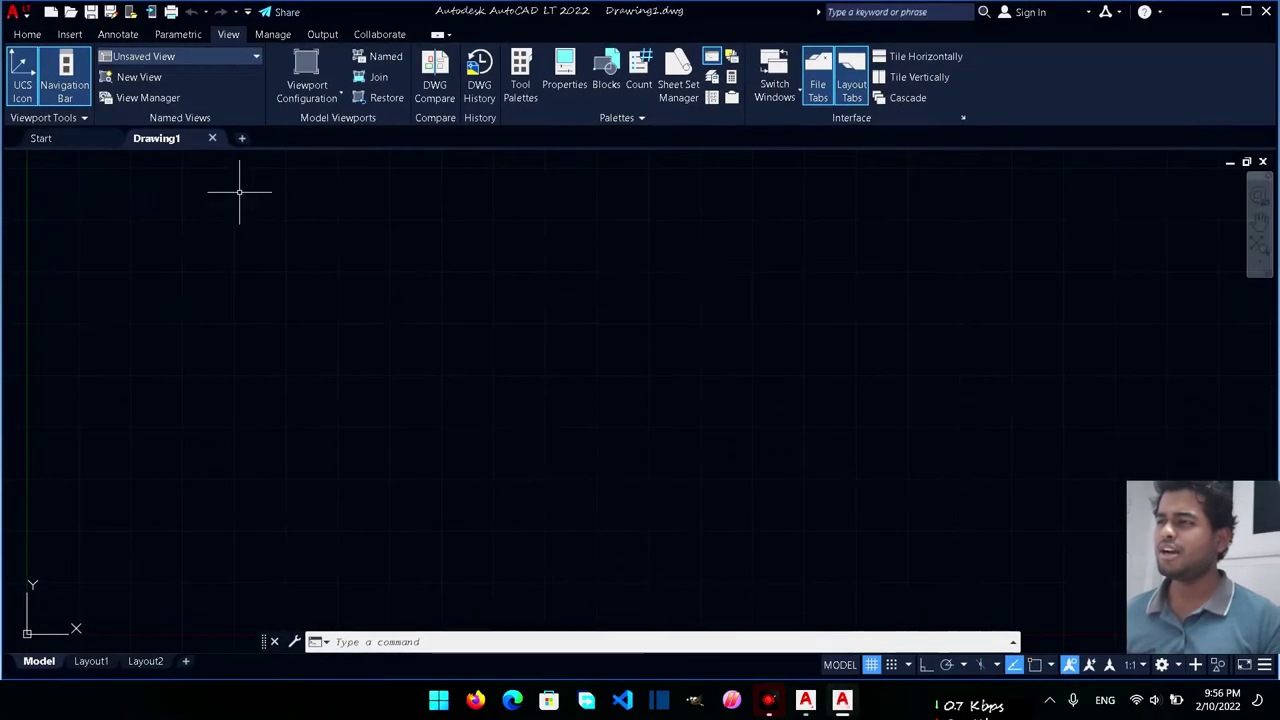
{"action": "left_click", "coordinate": [28, 35]}
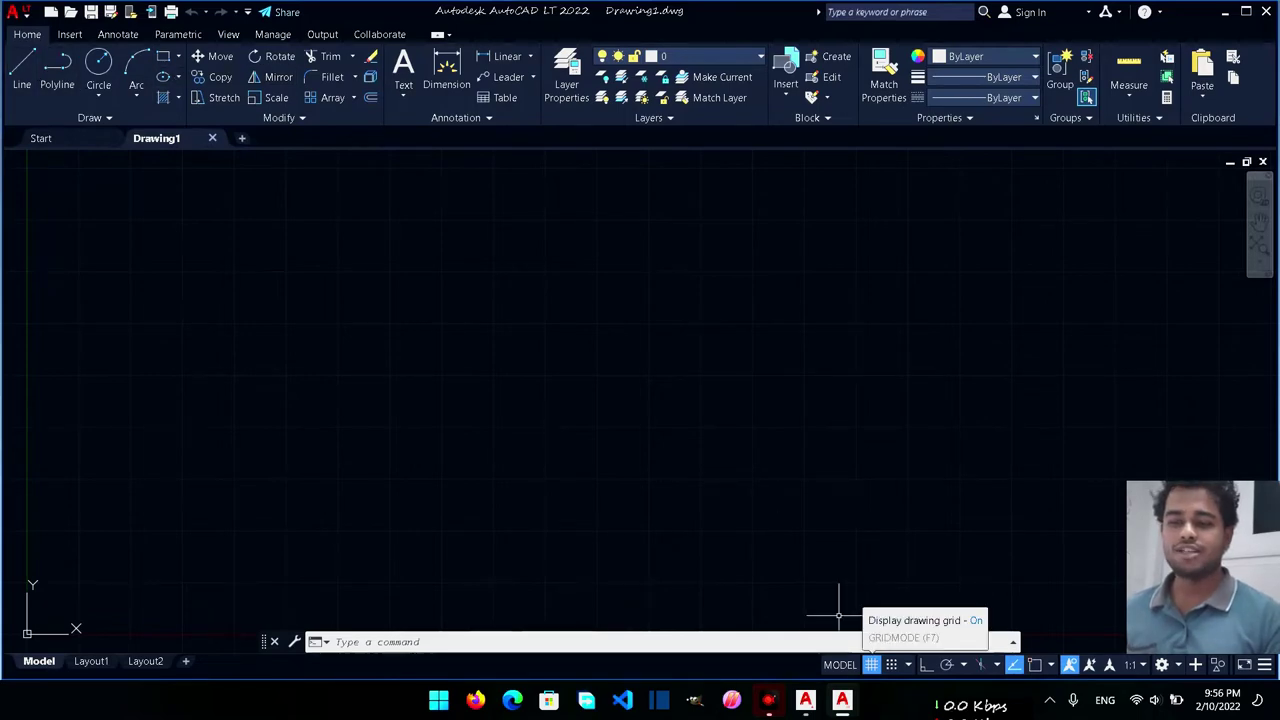
Step: Close the AutoCAD LT window, leaving AutoCAD Architecture's empty Drawing3 in front
{"action": "left_click", "coordinate": [806, 706]}
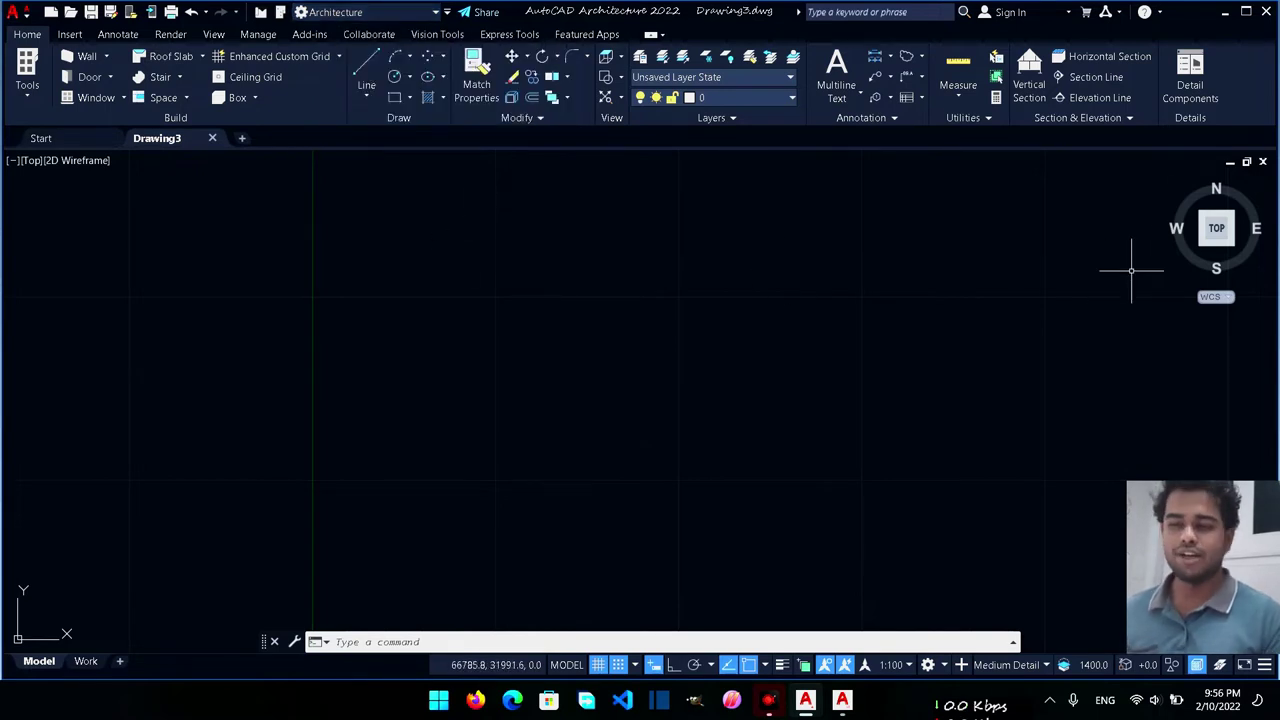
{"action": "left_click", "coordinate": [845, 702]}
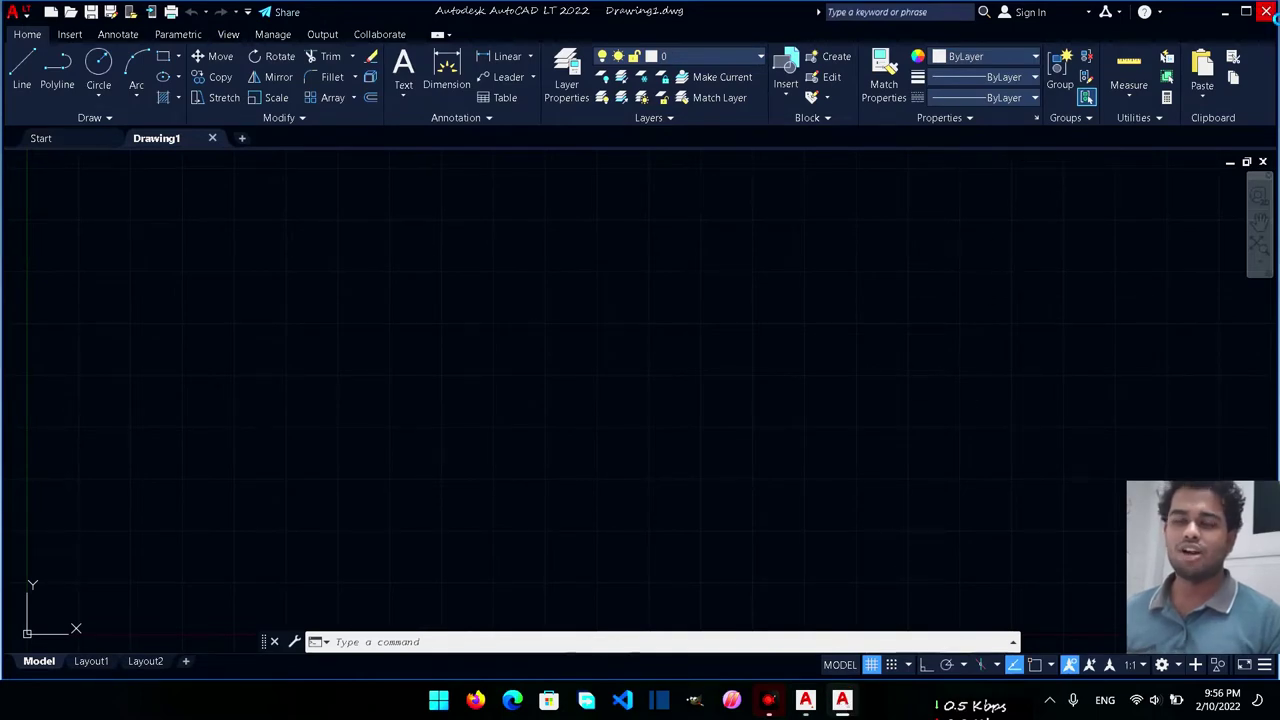
{"action": "left_click", "coordinate": [1266, 12]}
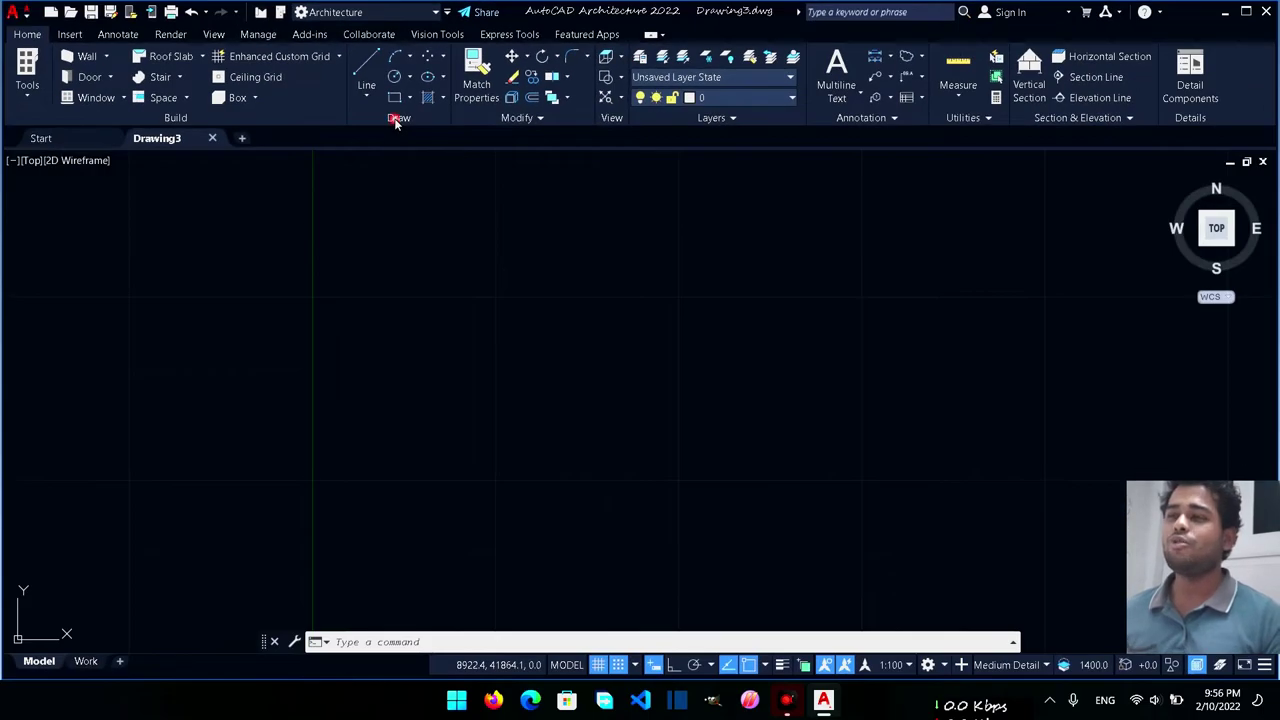
{"action": "left_click", "coordinate": [19, 14]}
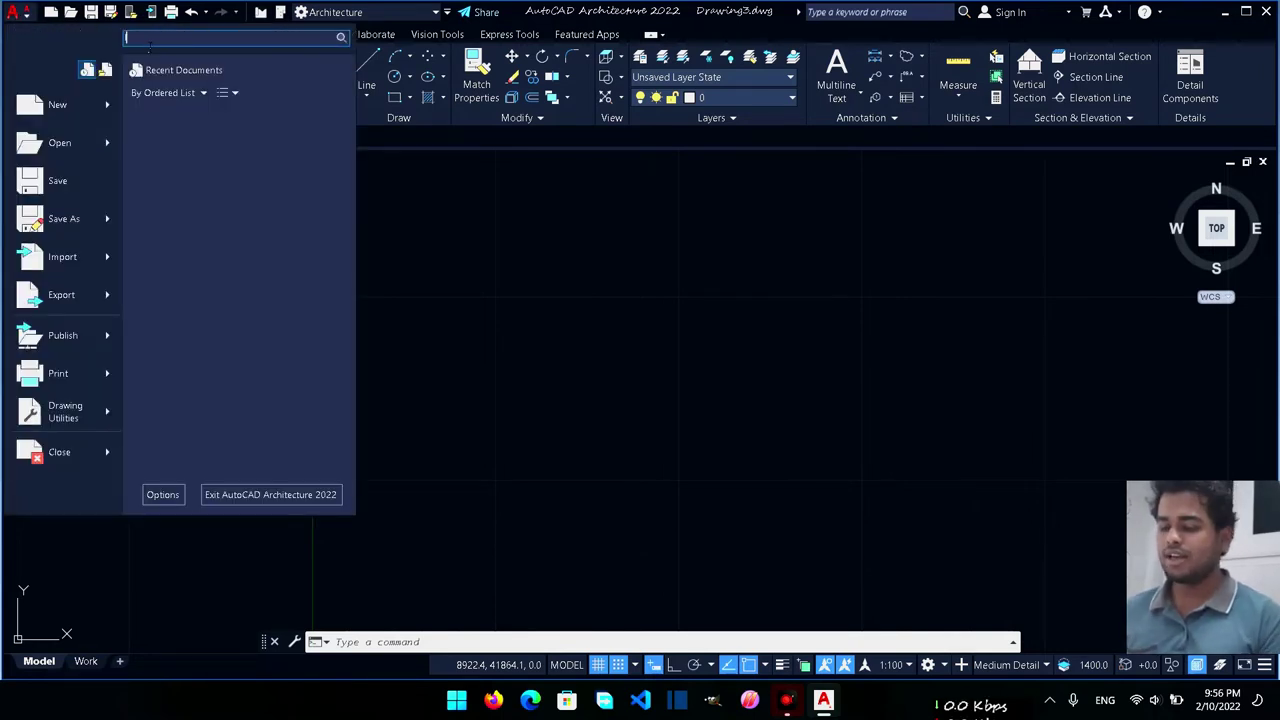
{"action": "type", "text": "line"}
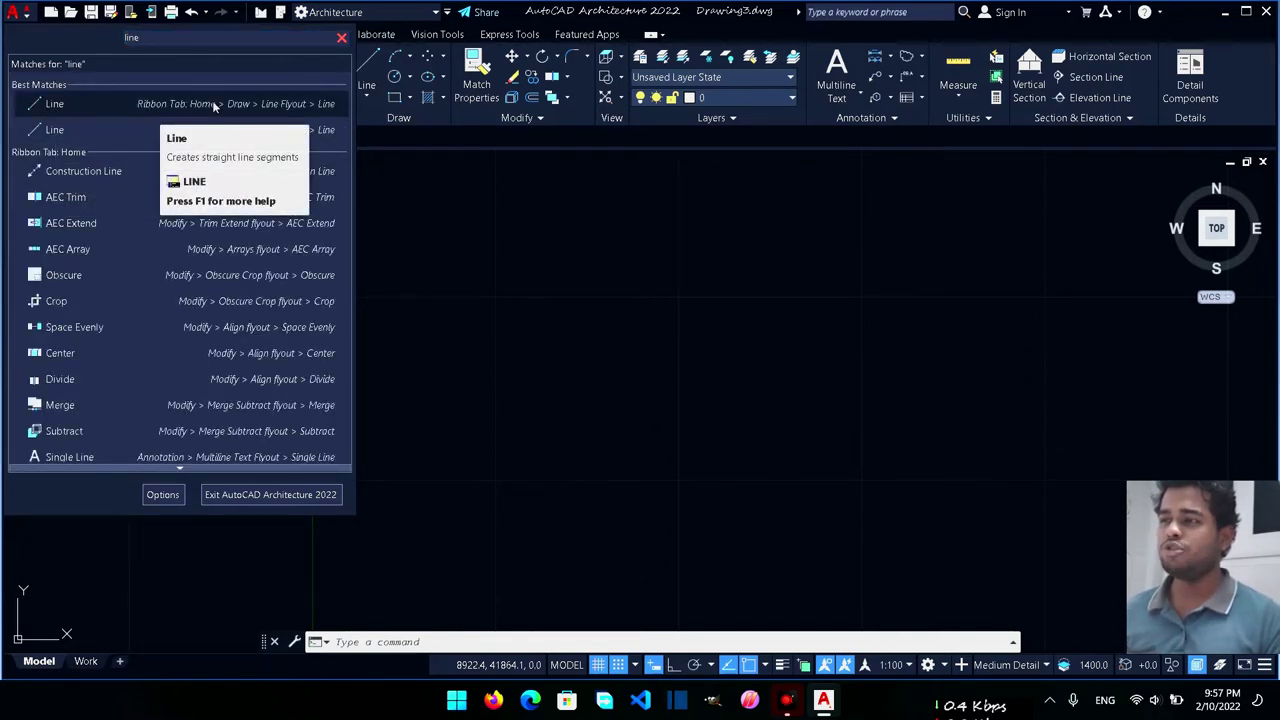
{"action": "left_click", "coordinate": [341, 37]}
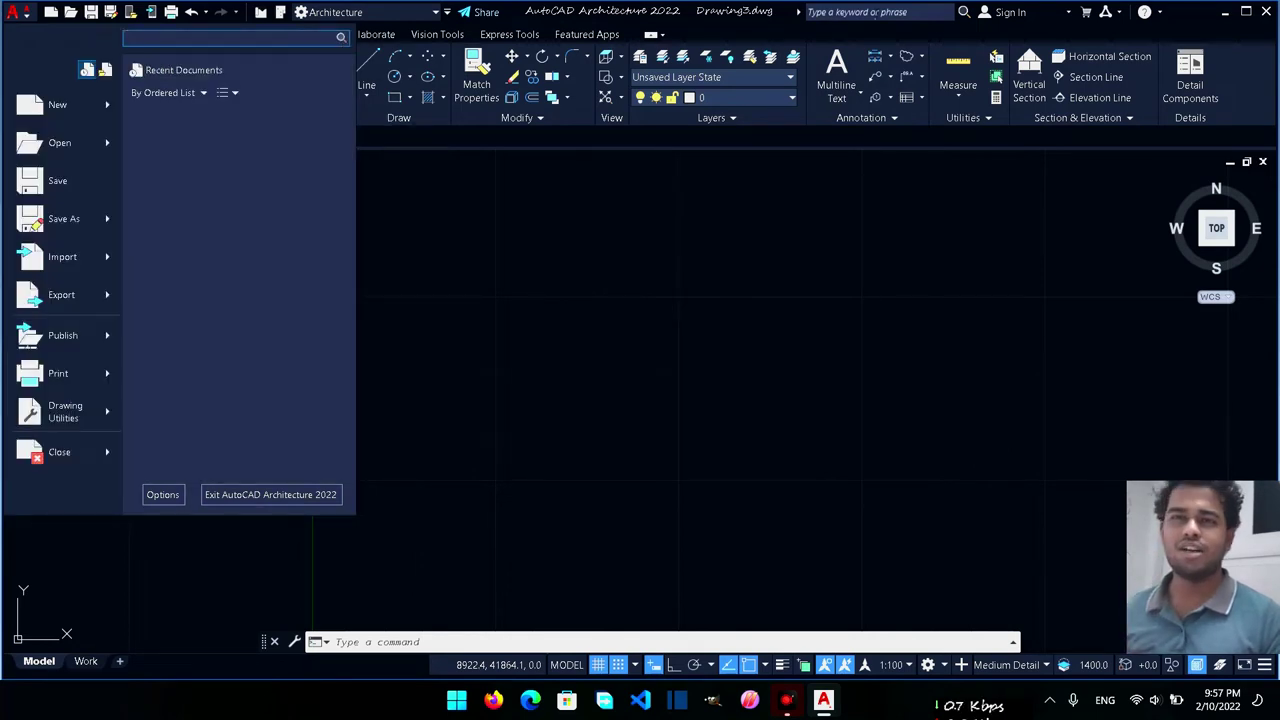
{"action": "left_click", "coordinate": [1189, 22]}
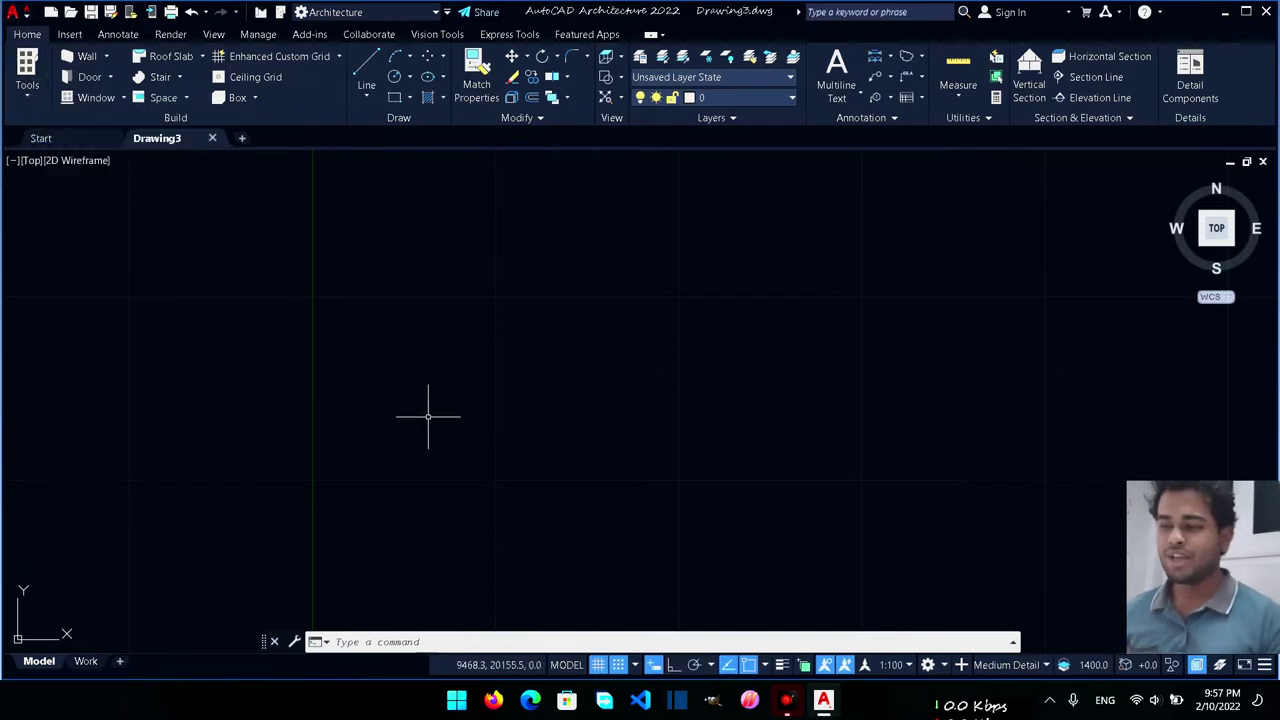
Step: Enter 'line' at the command line and dismiss the suggestion list
{"action": "left_click", "coordinate": [405, 643]}
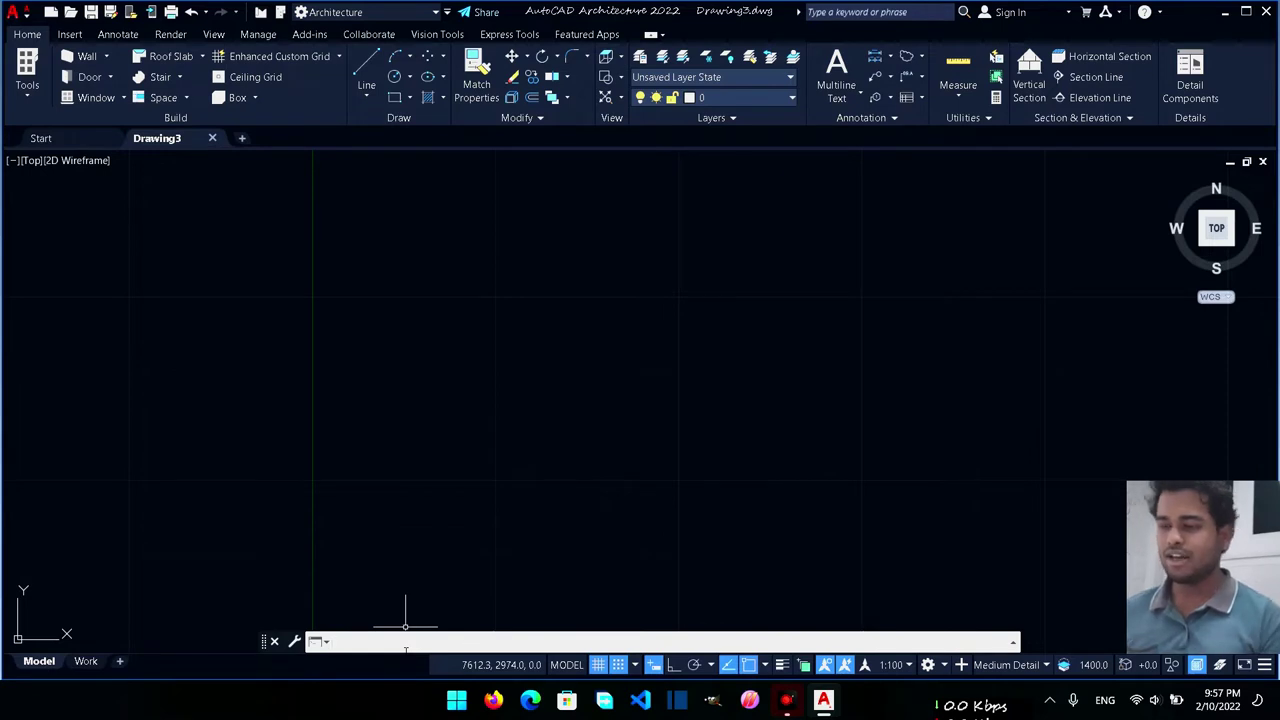
{"action": "type", "text": "line"}
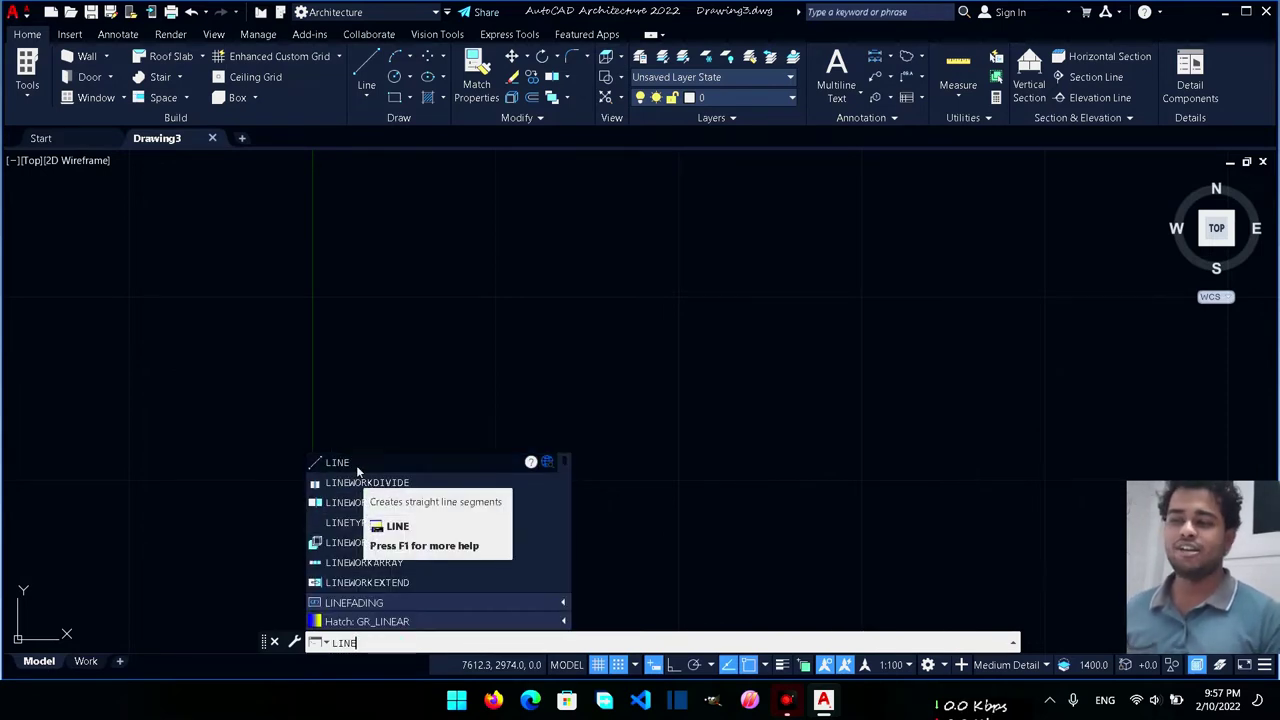
{"action": "left_click", "coordinate": [659, 486]}
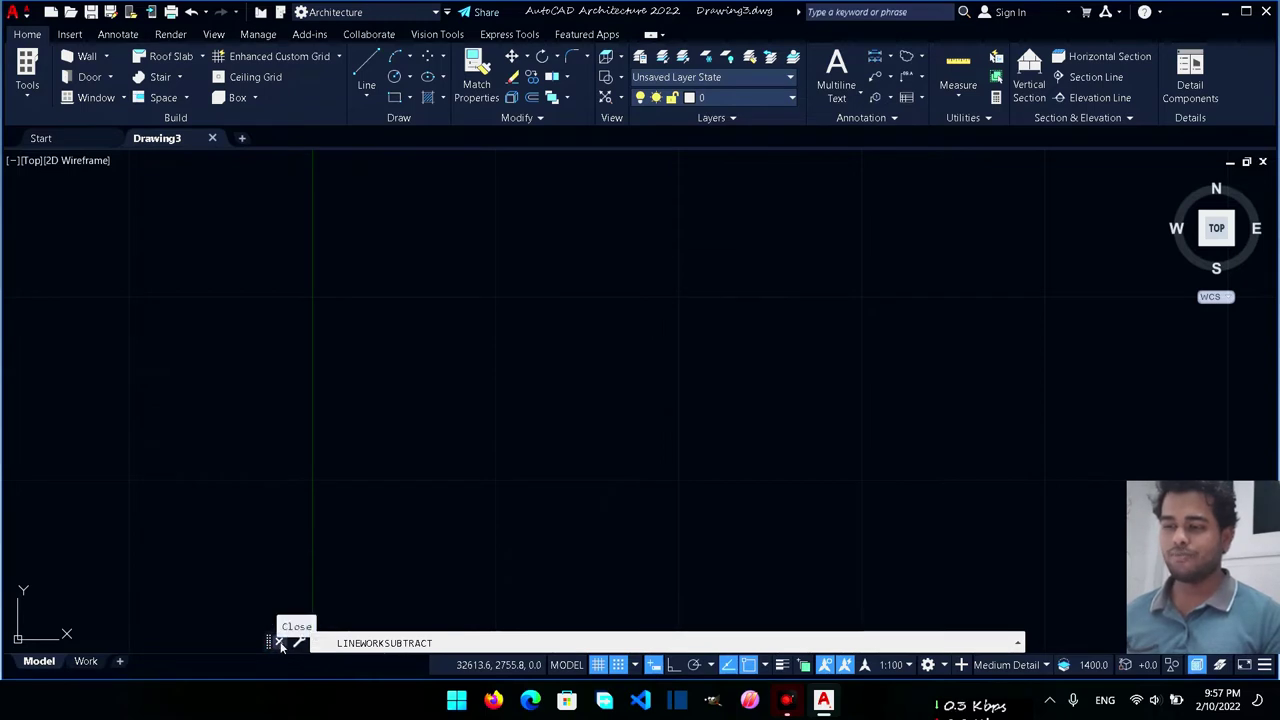
Step: Nudge the floating command line, show the View tab, then move the command line further left
{"action": "left_click_drag", "start_coordinate": [276, 645], "coordinate": [281, 645]}
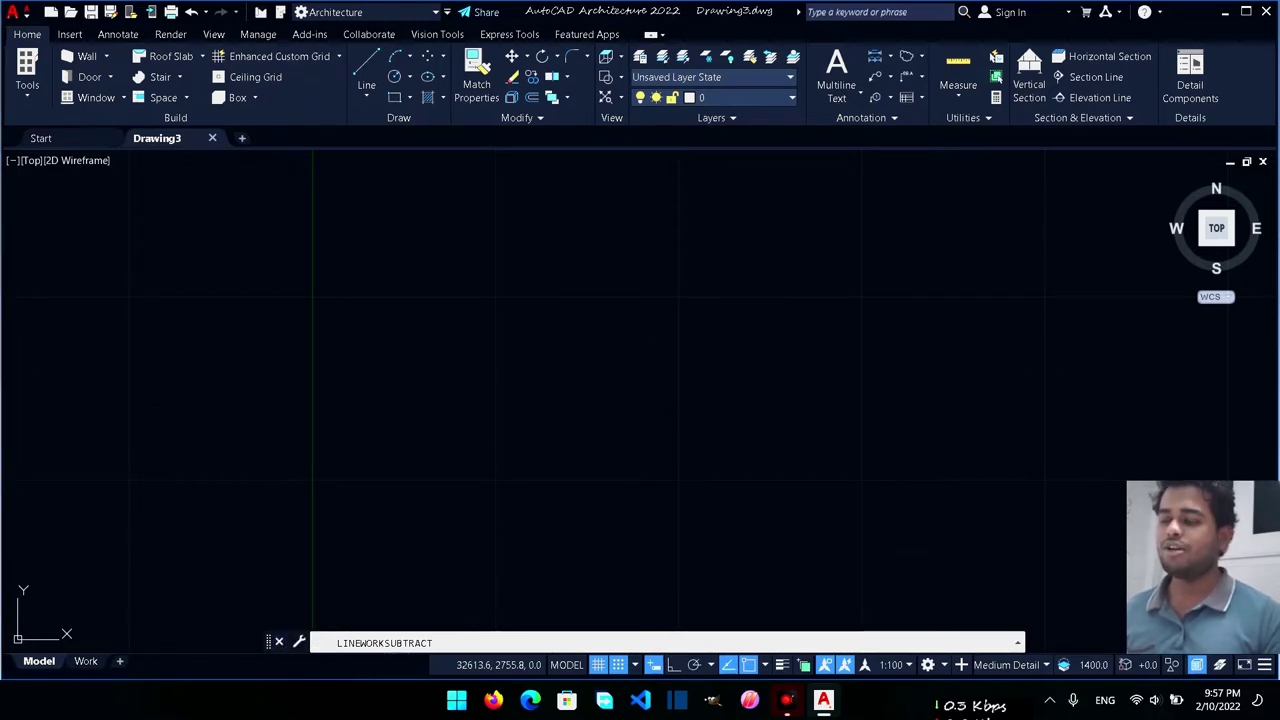
{"action": "left_click", "coordinate": [213, 34]}
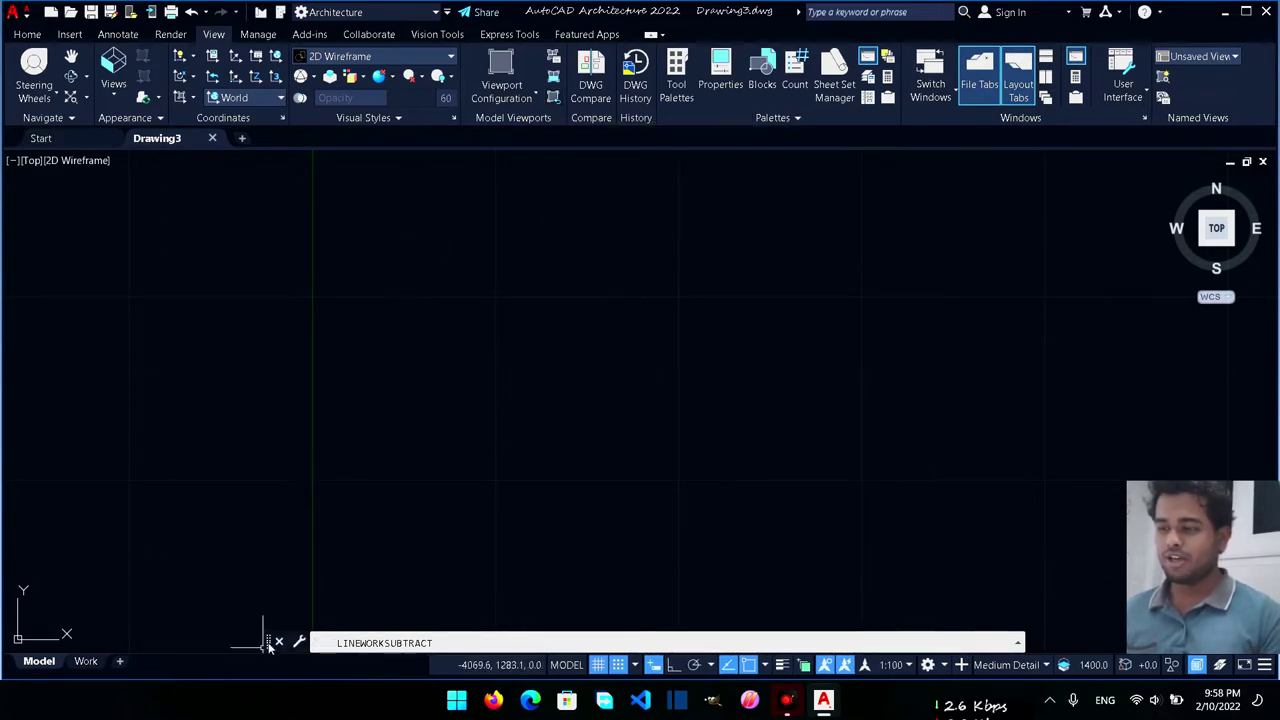
{"action": "mouse_move", "coordinate": [270, 645]}
{"action": "left_mouse_down"}
{"action": "mouse_move", "coordinate": [139, 621]}
{"action": "mouse_move", "coordinate": [250, 641]}
{"action": "left_mouse_up"}
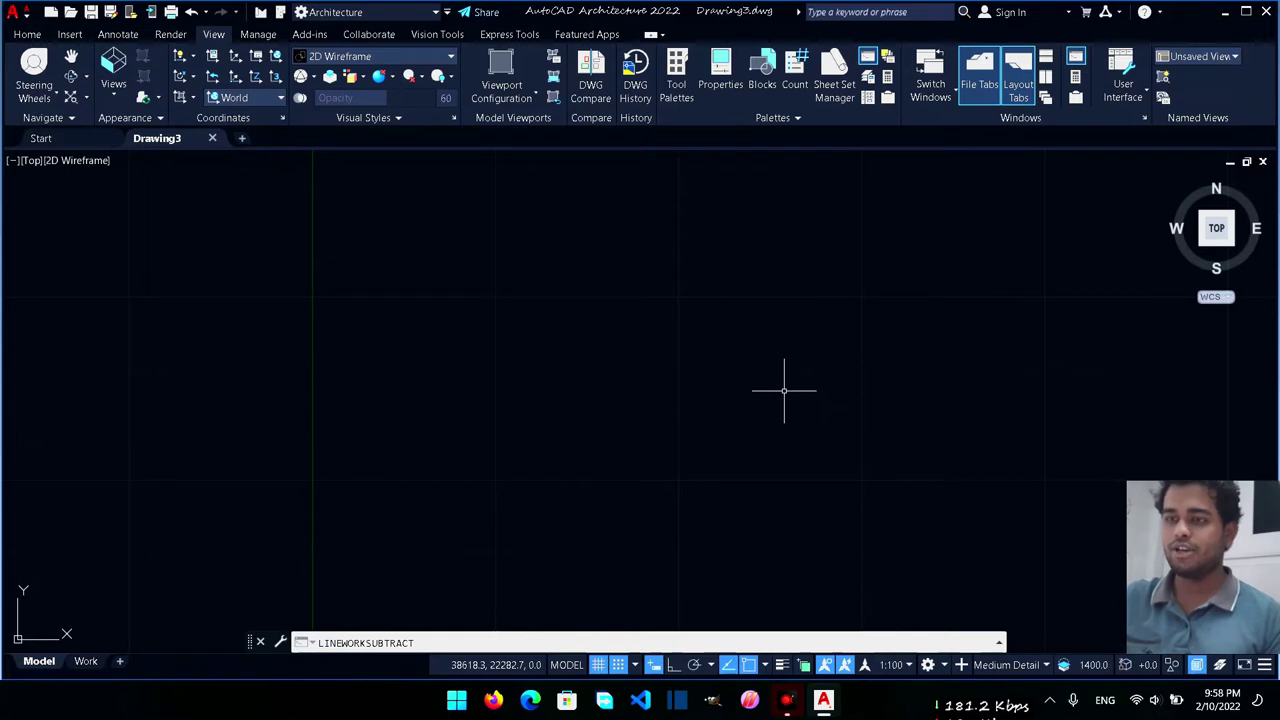
Step: Toggle the grid off and on three times with F7, ending with the grid visible
{"action": "key", "text": "F7"}
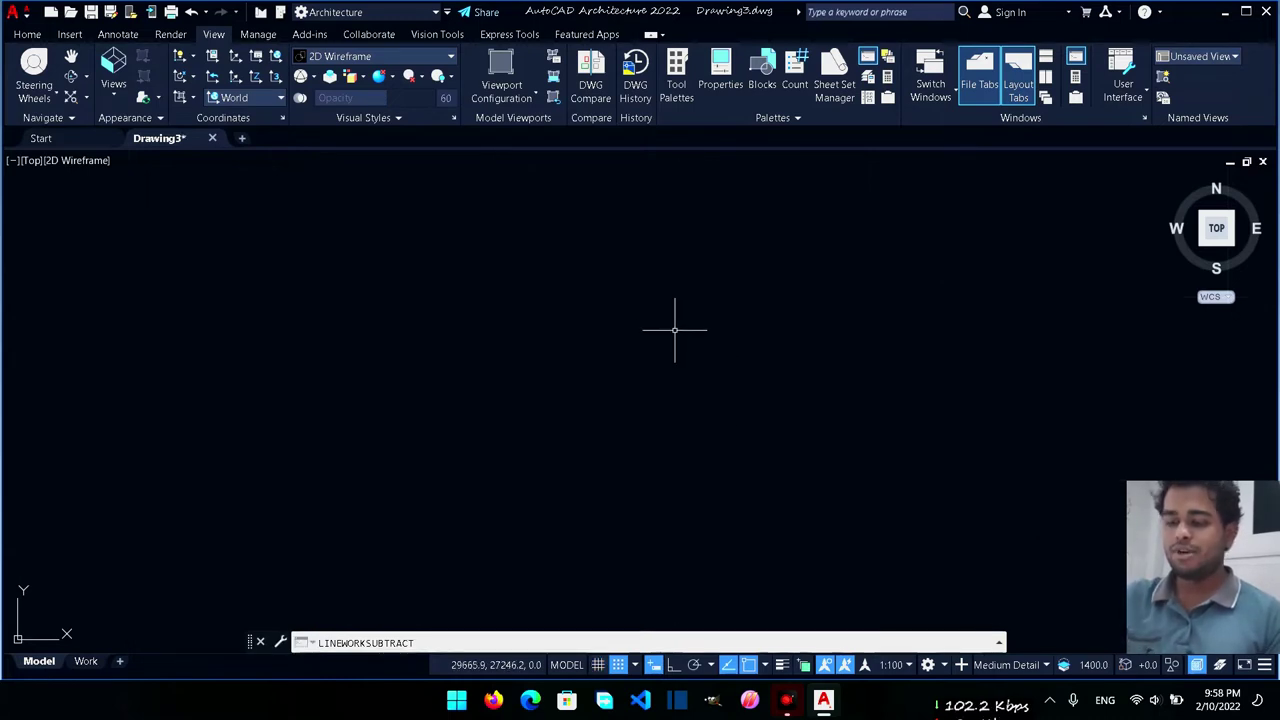
{"action": "key", "text": "F7"}
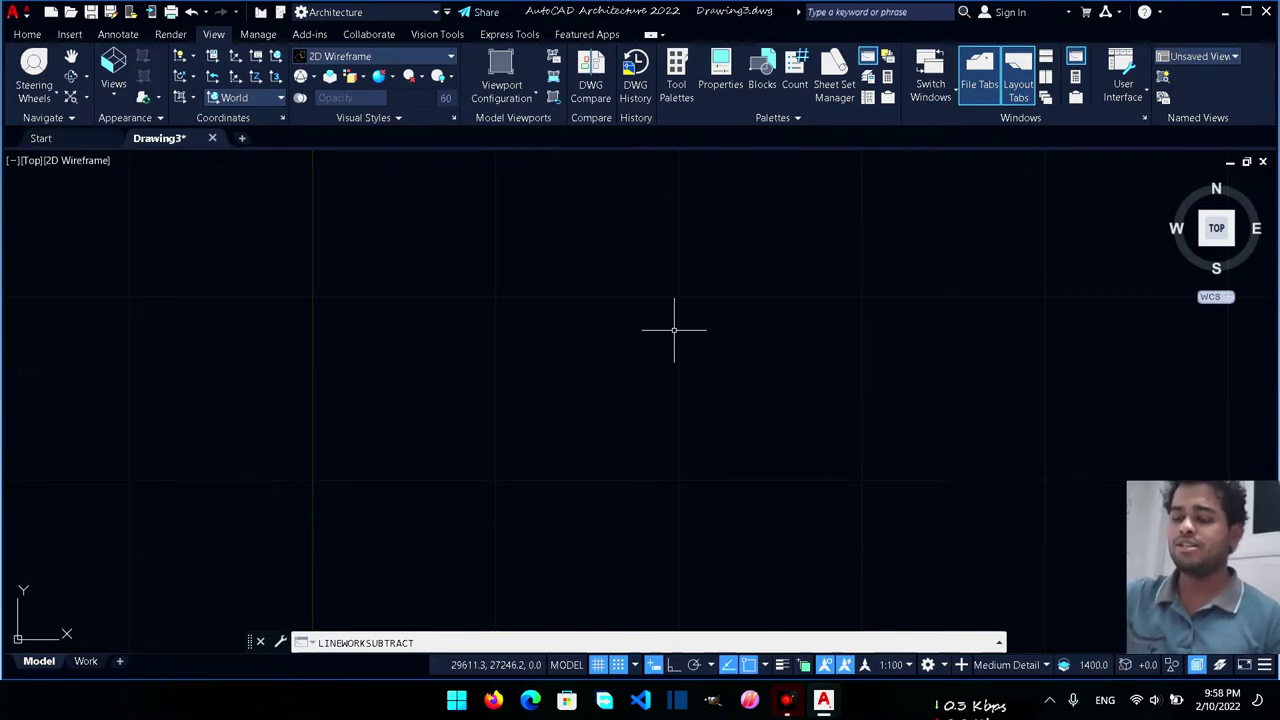
{"action": "key", "text": "F7"}
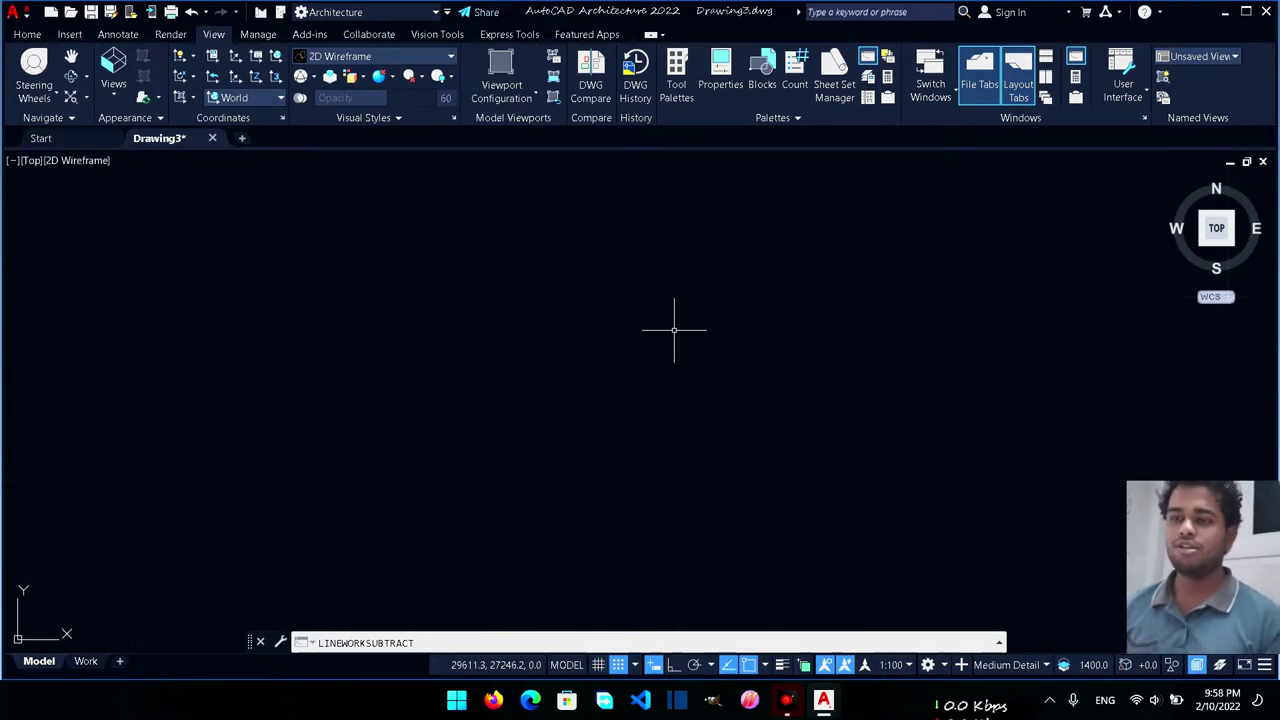
{"action": "key", "text": "F7"}
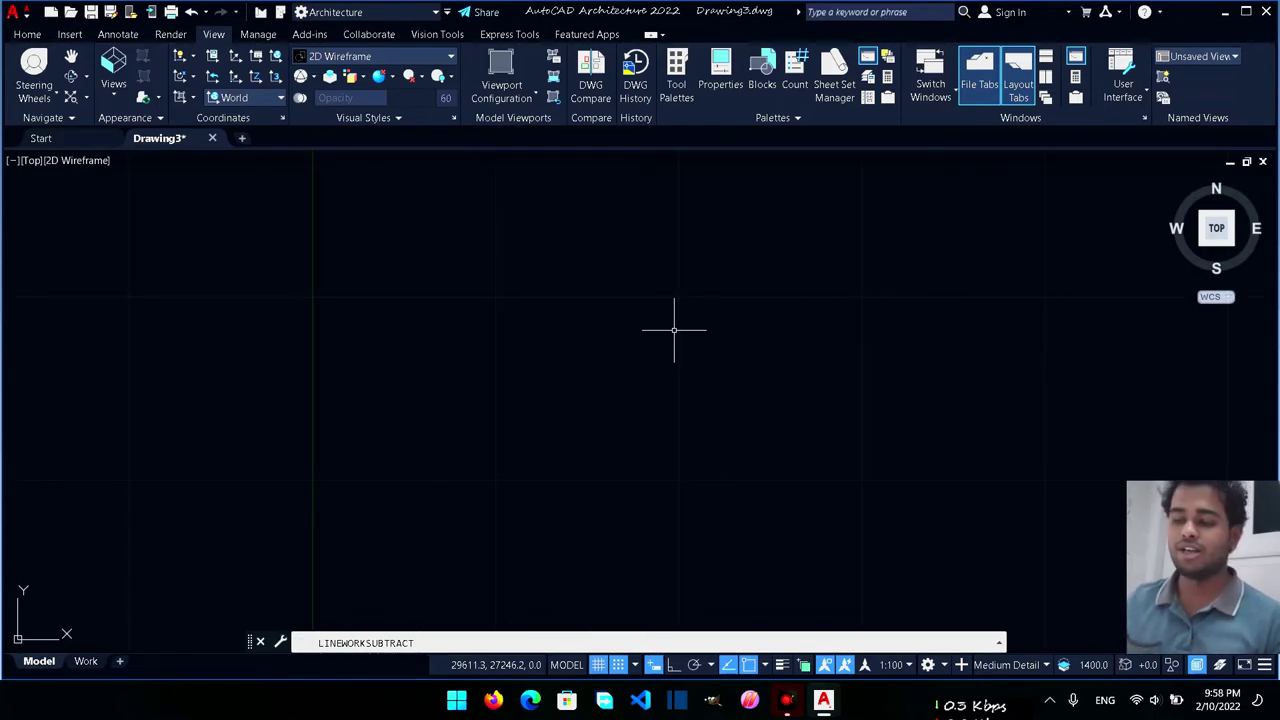
{"action": "key", "text": "XF86AudioLowerVolume"}
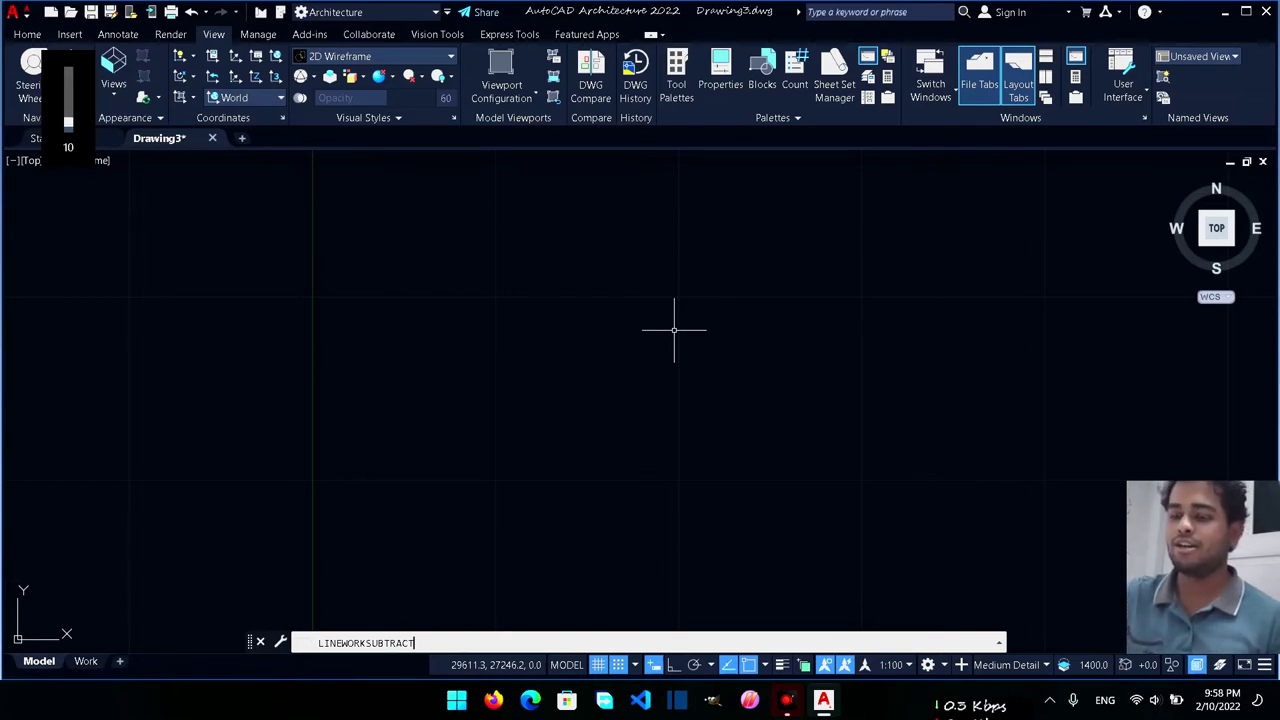
{"action": "key", "text": "F7"}
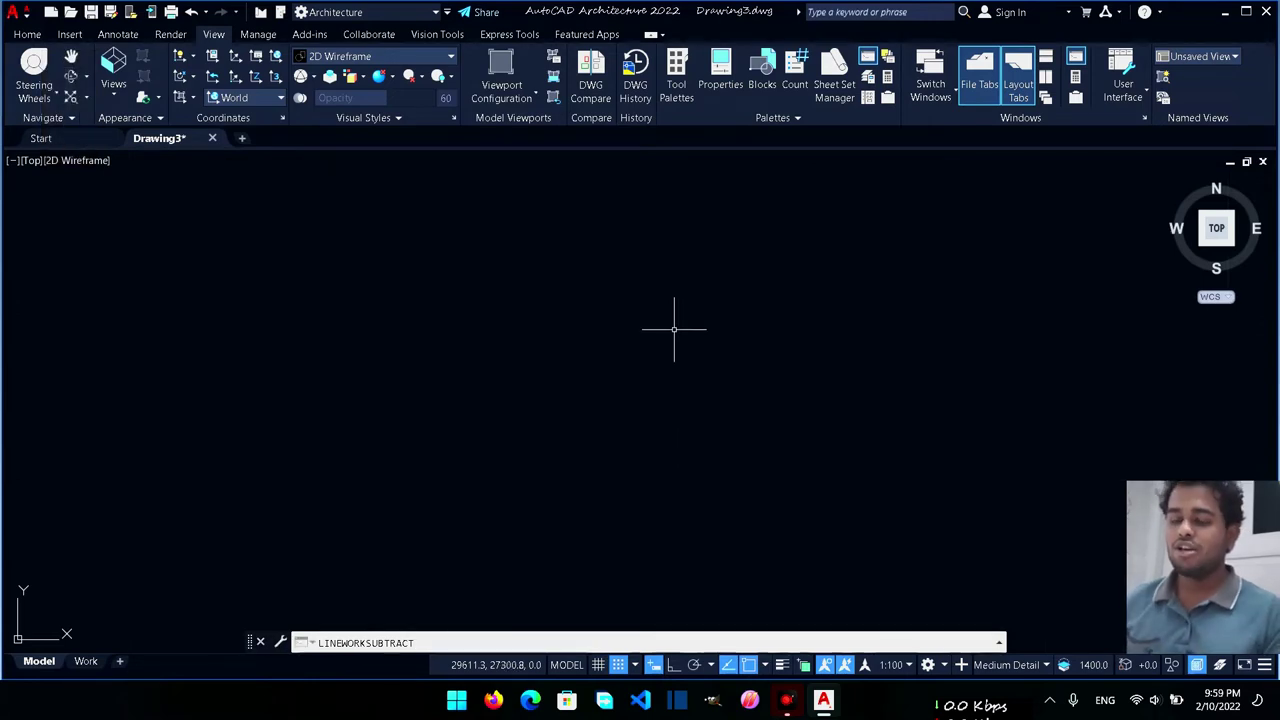
{"action": "key", "text": "F7"}
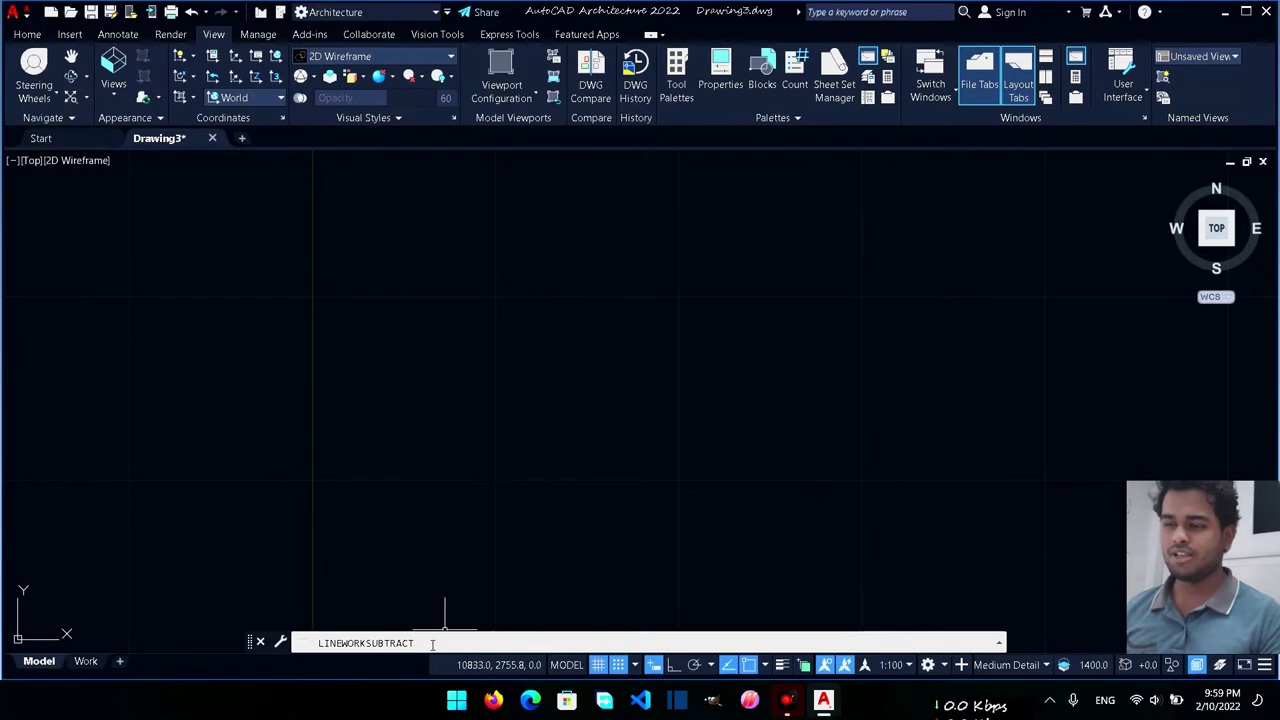
Step: Type 'opti' at the command line so OPTIONS appears in the autocomplete list
{"action": "type", "text": "L"}
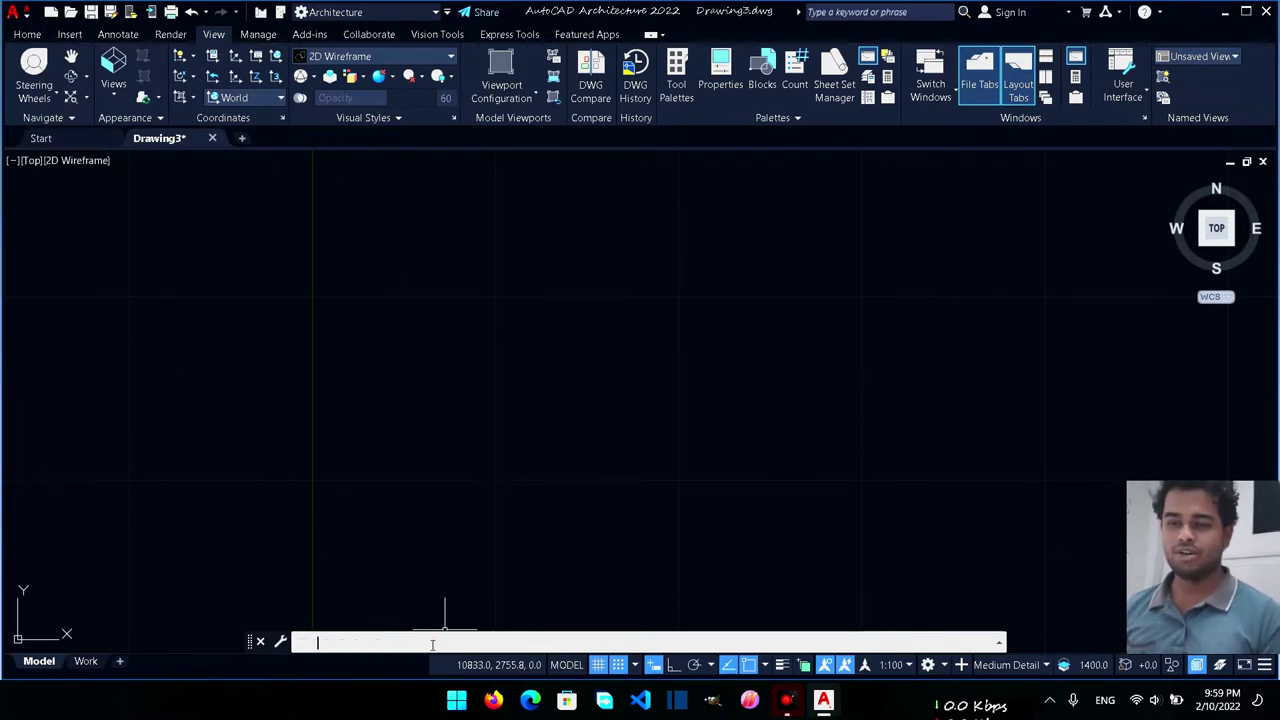
{"action": "right_click", "coordinate": [482, 233]}
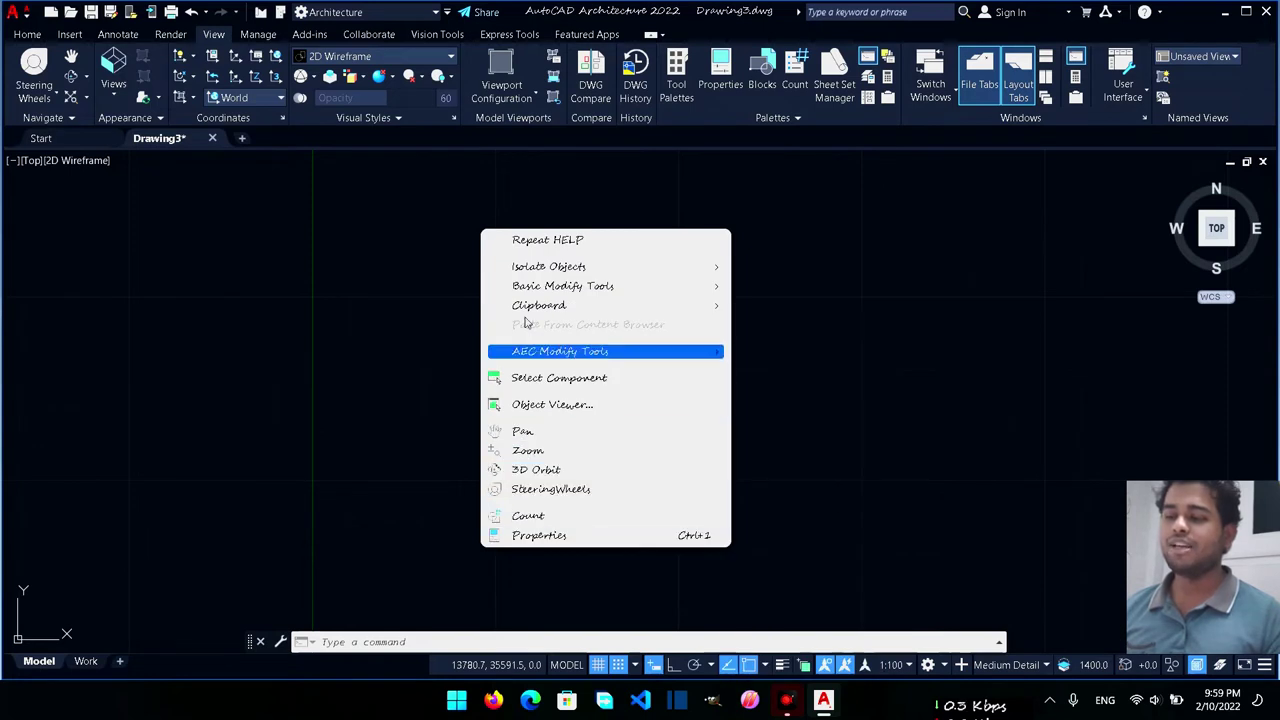
{"action": "left_click", "coordinate": [358, 645]}
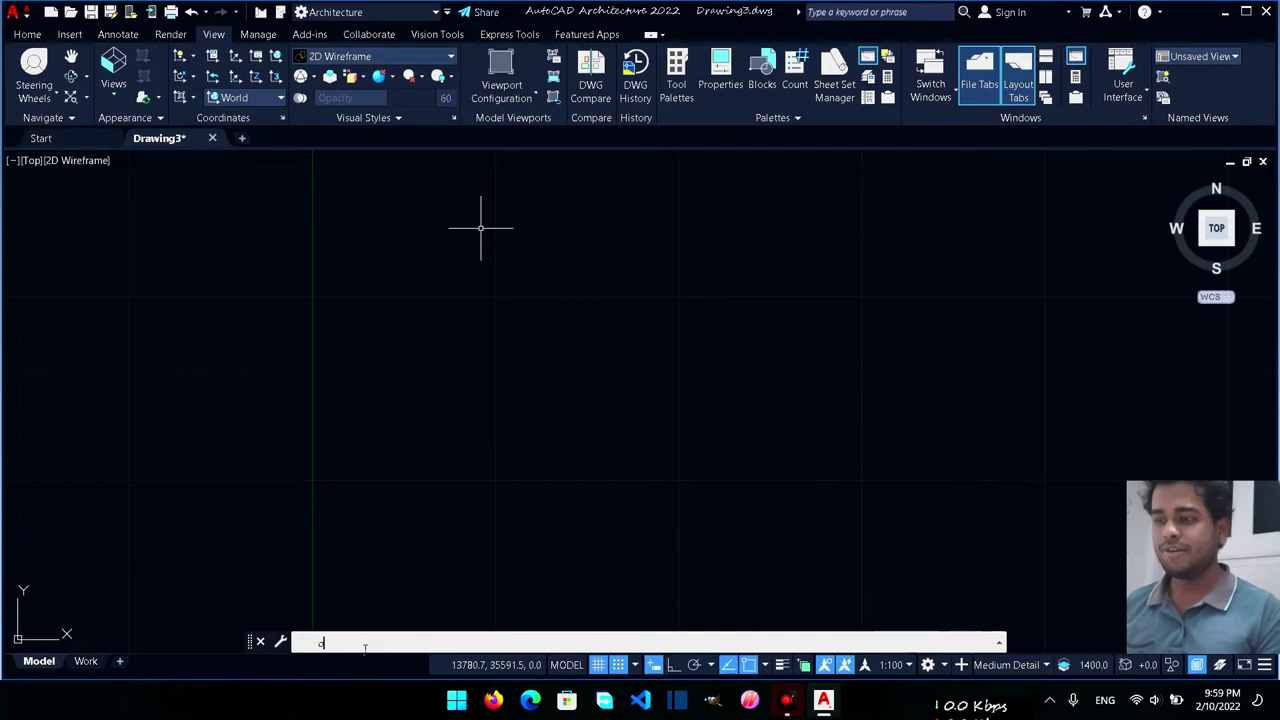
{"action": "type", "text": "opti"}
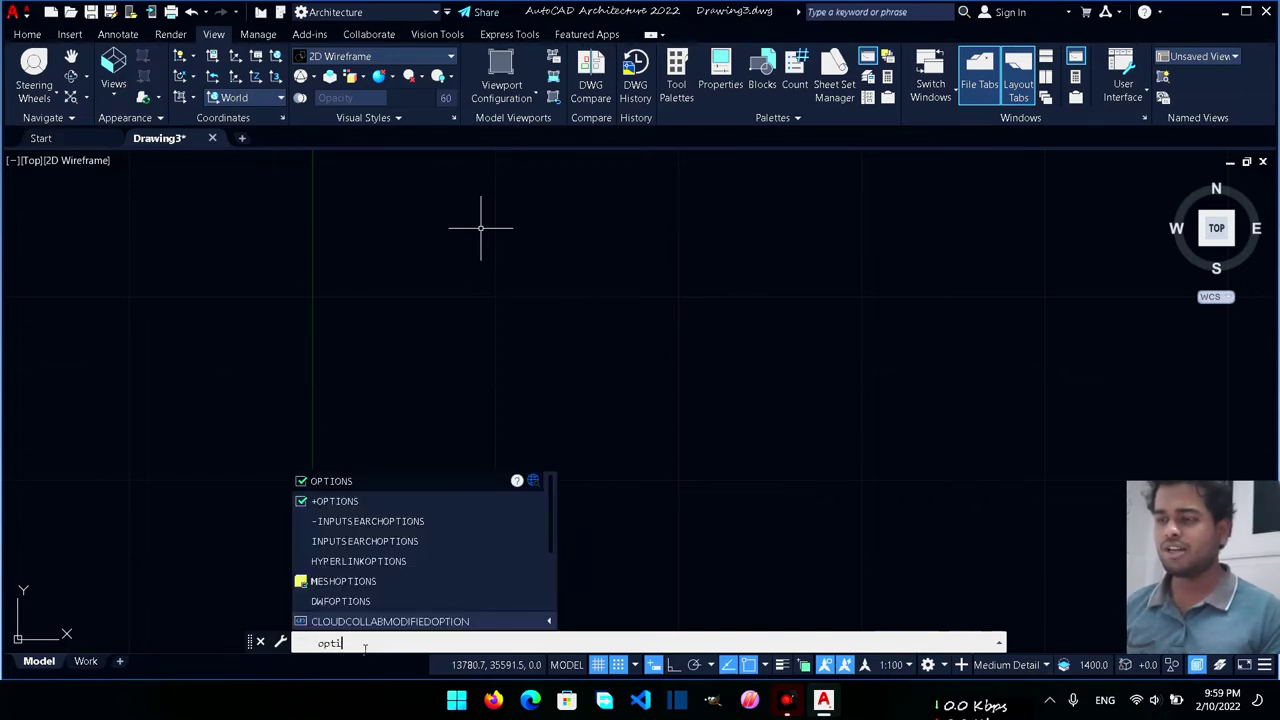
Step: Run OPTIONS and set the 2D model space uniform background to White
{"action": "left_click", "coordinate": [345, 482]}
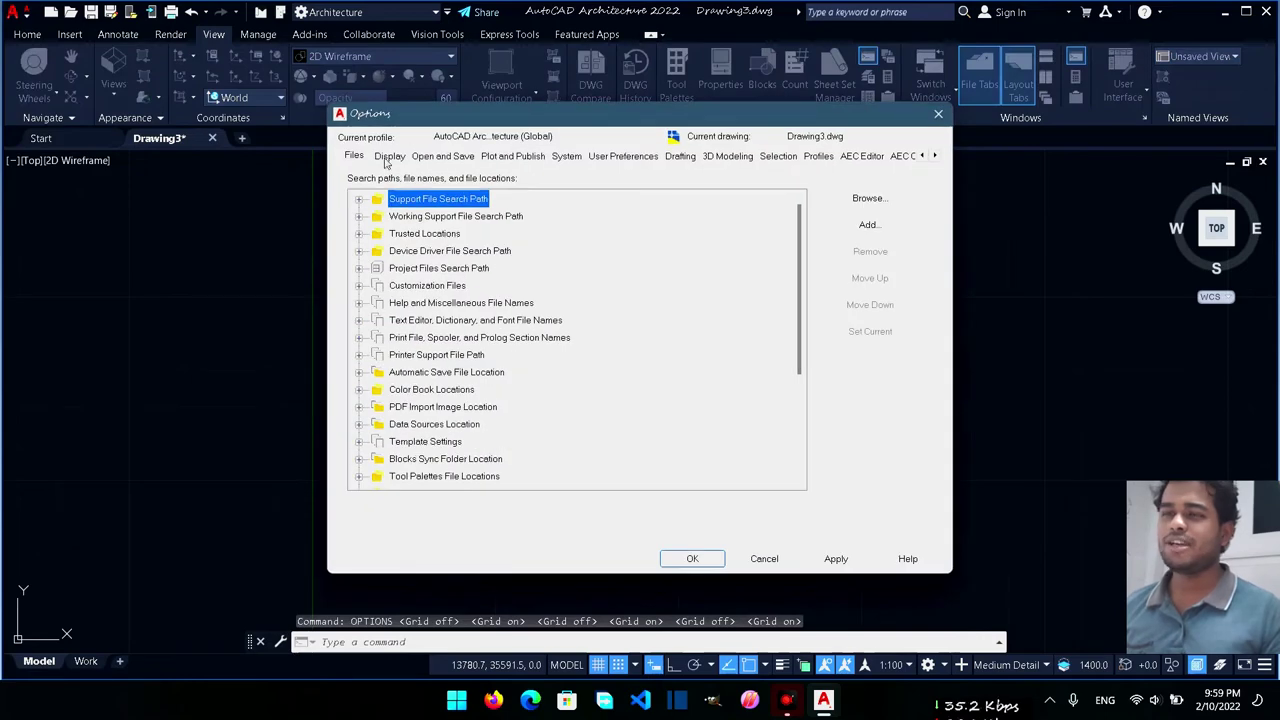
{"action": "left_click", "coordinate": [389, 156]}
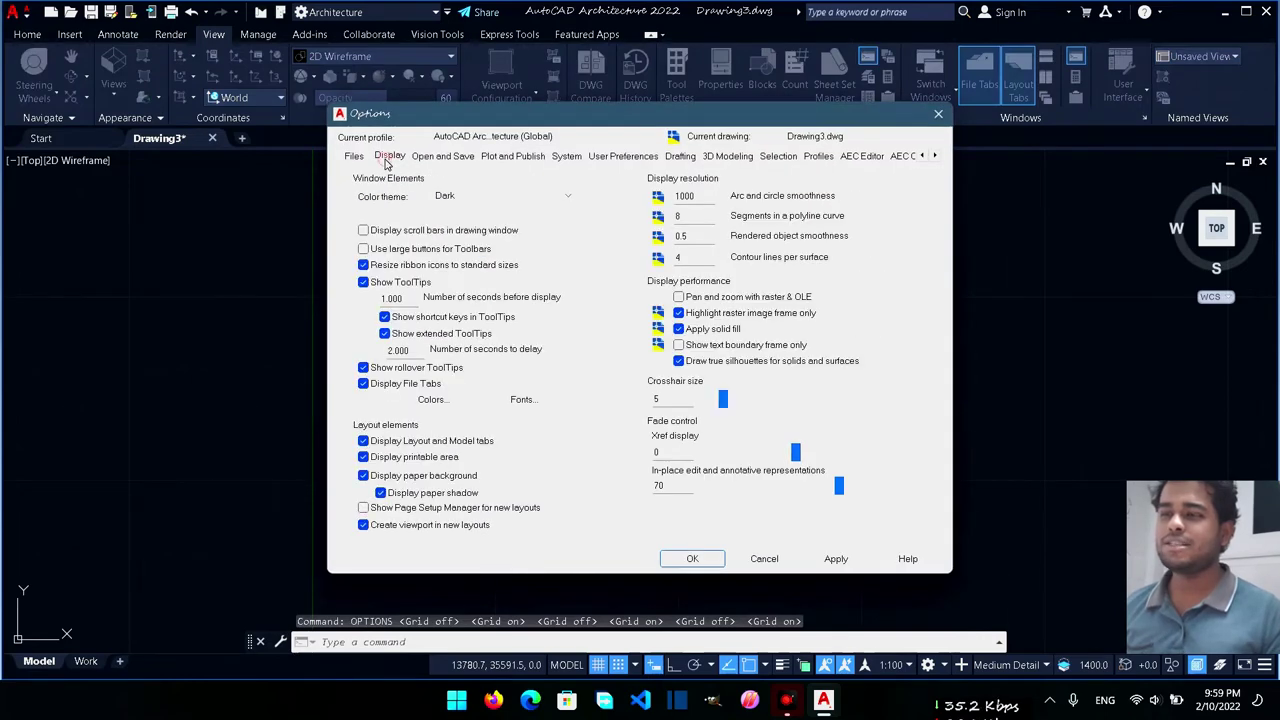
{"action": "left_click", "coordinate": [436, 399]}
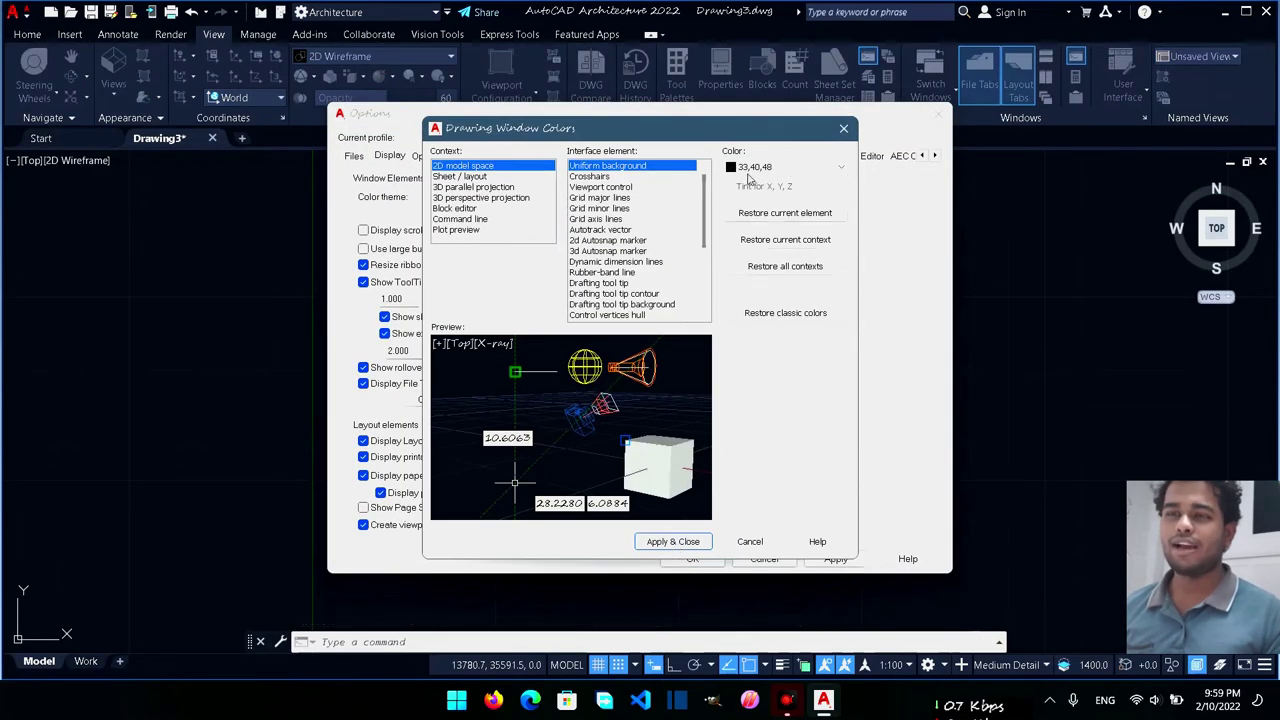
{"action": "left_click", "coordinate": [790, 167]}
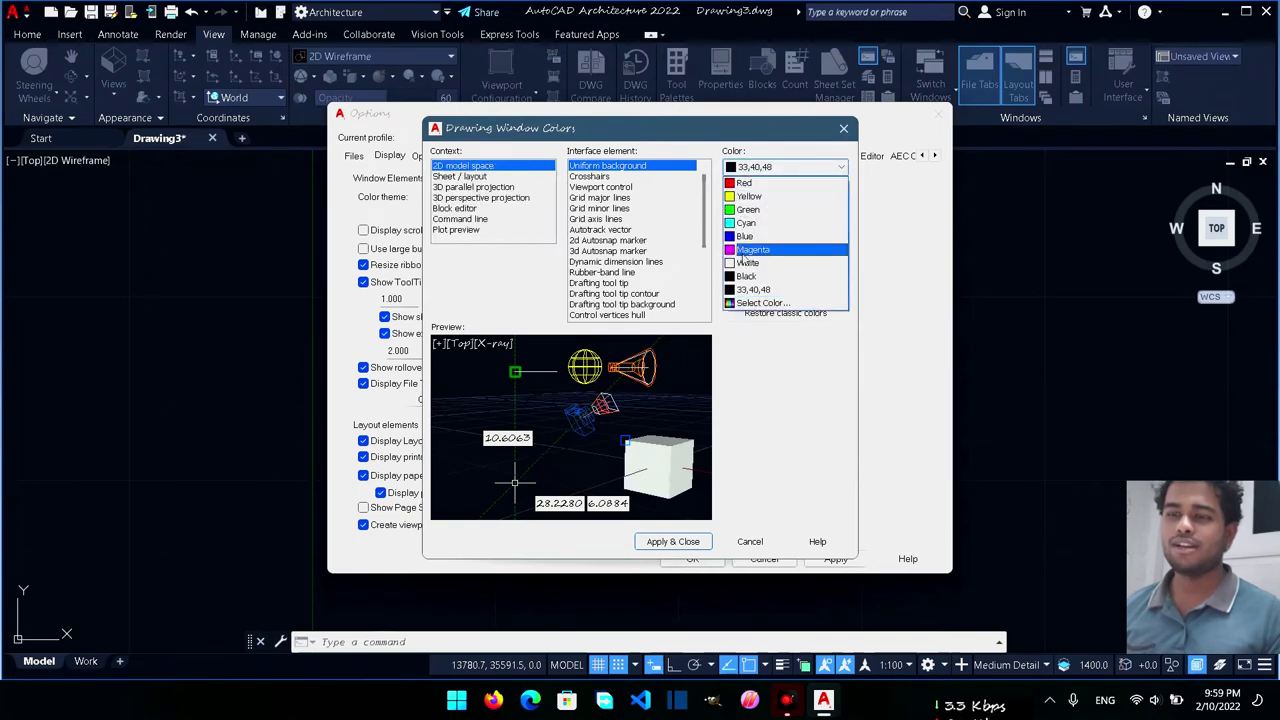
{"action": "left_click", "coordinate": [747, 262]}
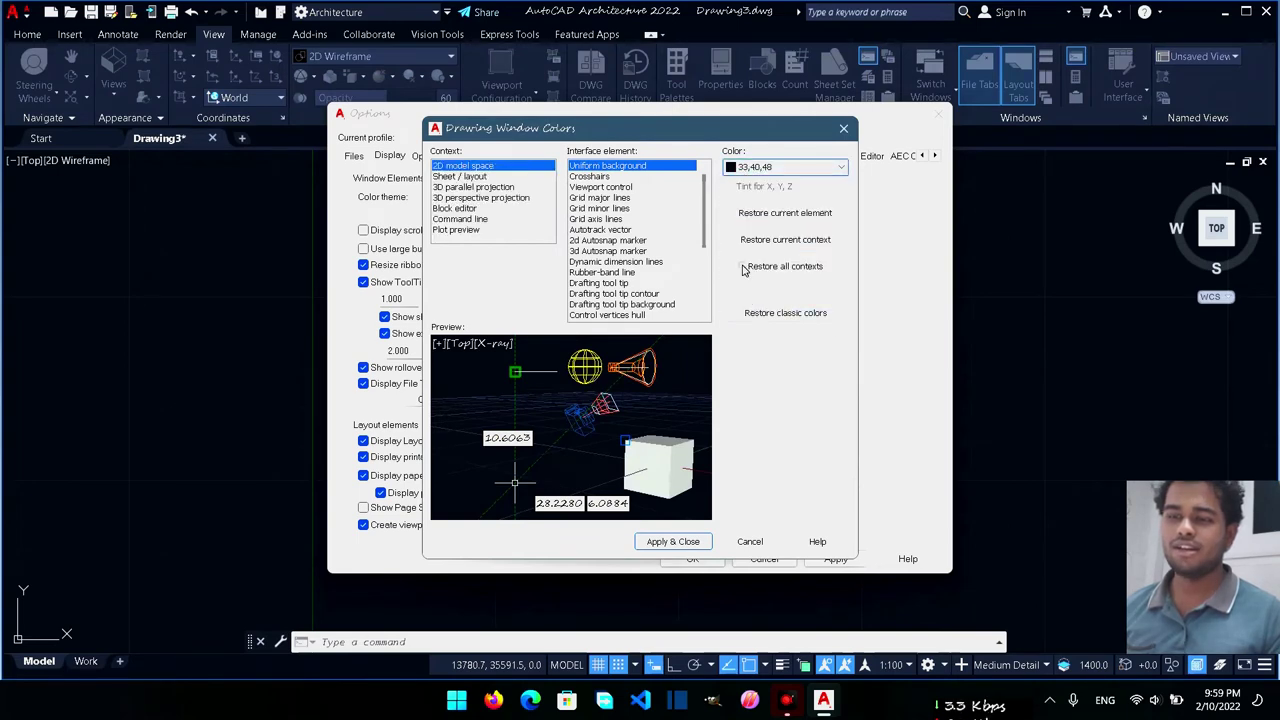
{"action": "left_click", "coordinate": [673, 542]}
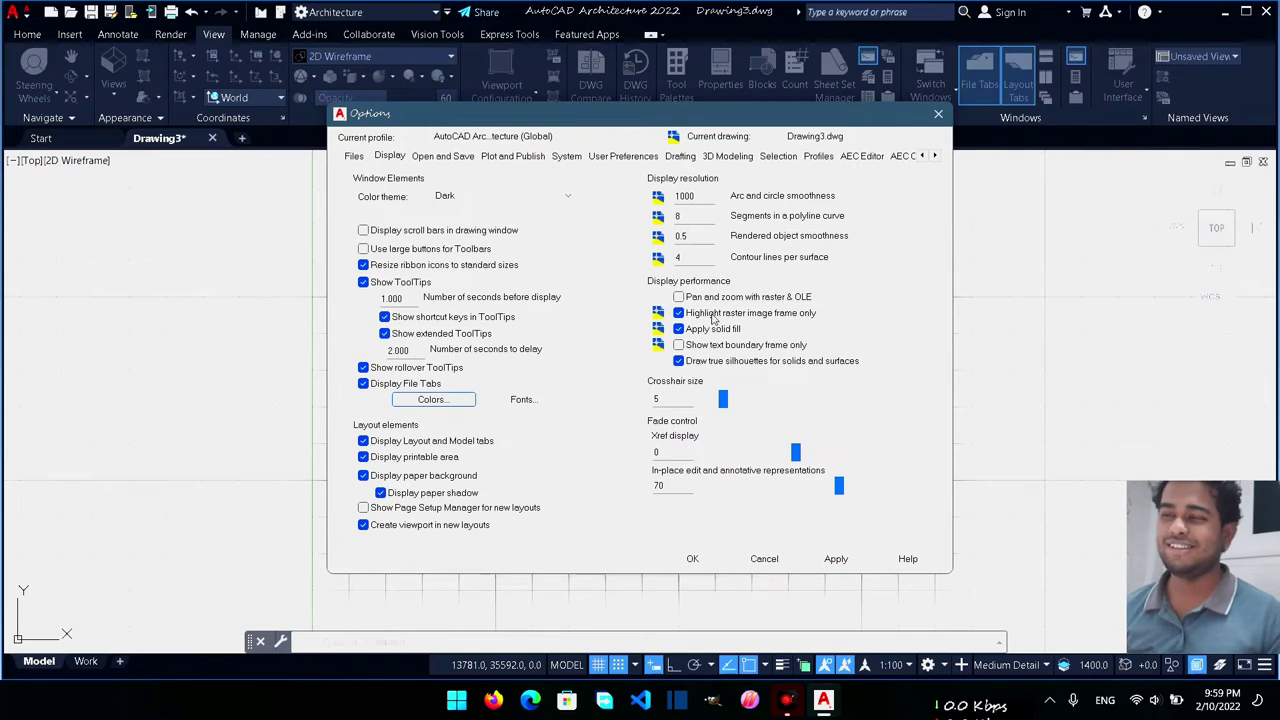
Step: Change the 2D model space background to Magenta
{"action": "left_click", "coordinate": [443, 400]}
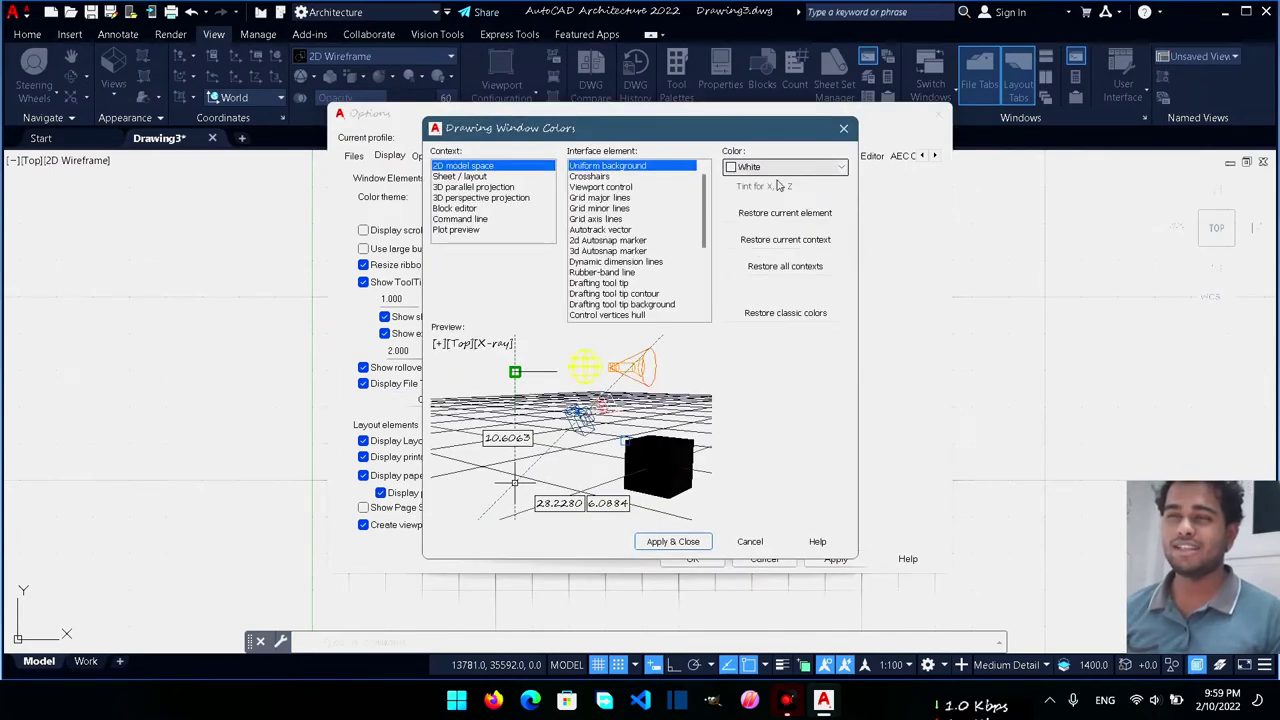
{"action": "left_click", "coordinate": [773, 170]}
{"action": "left_click", "coordinate": [757, 243]}
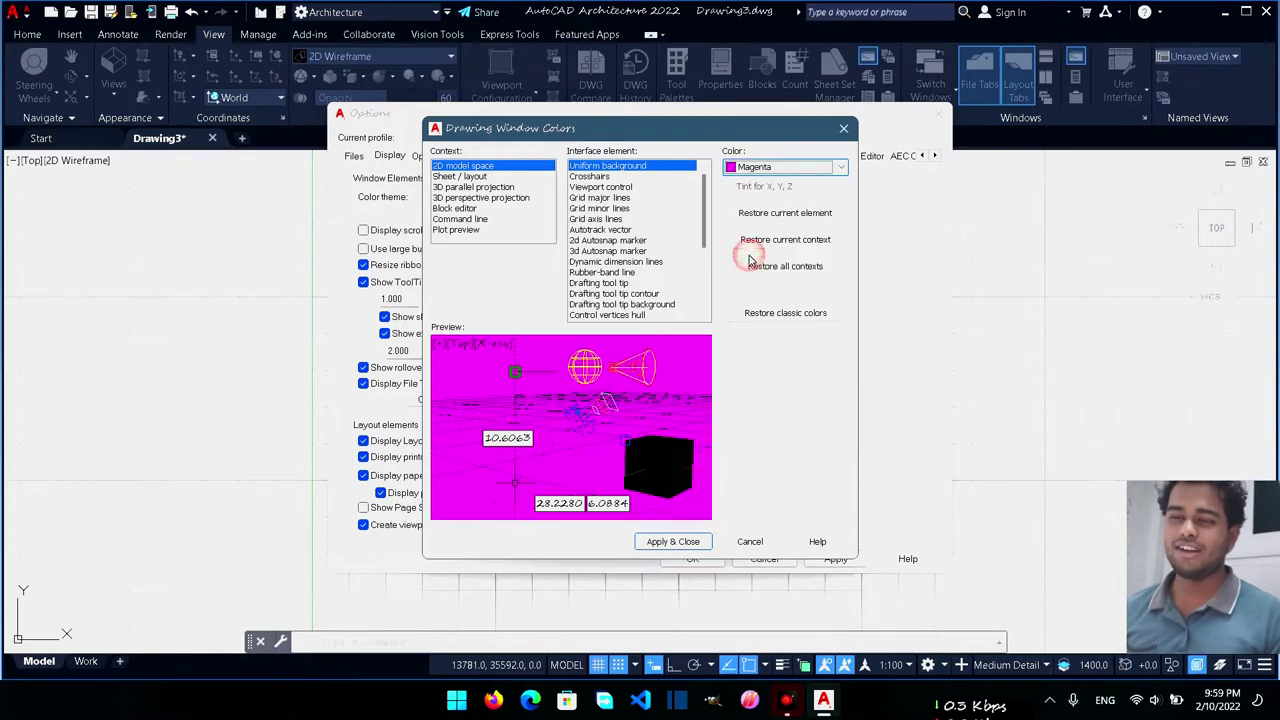
{"action": "left_click", "coordinate": [682, 541]}
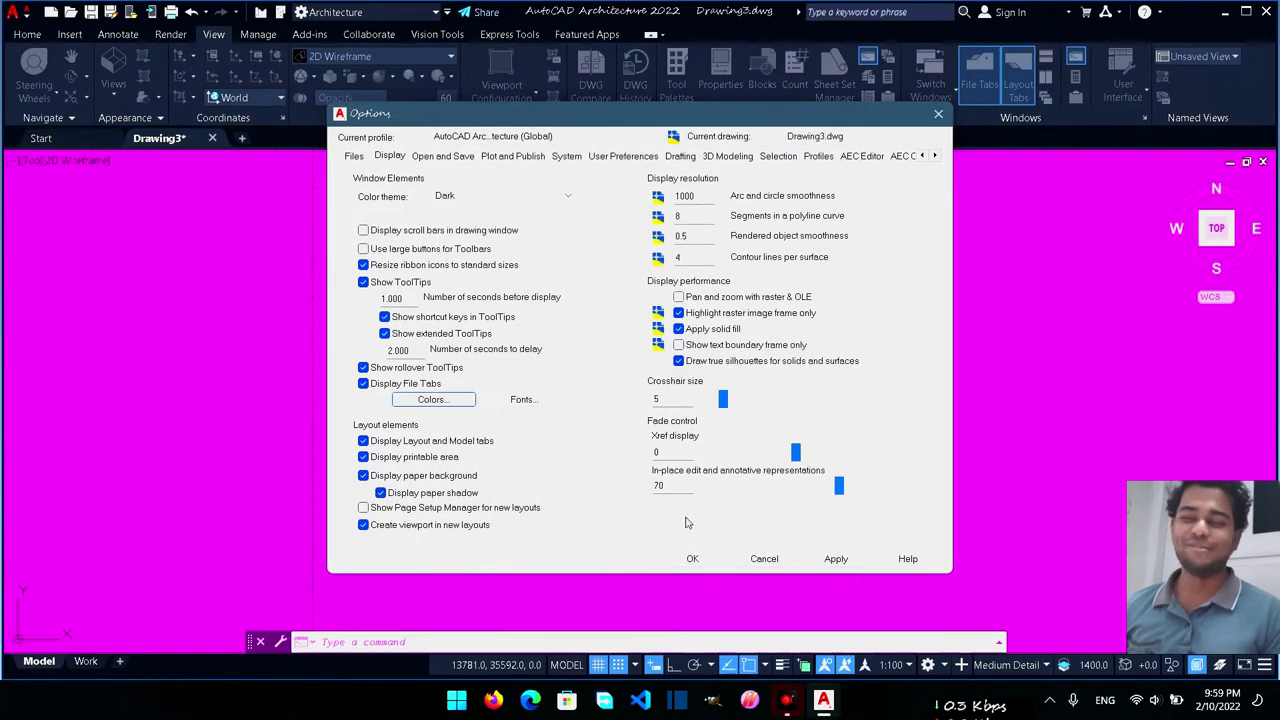
Step: Restore the 2D model space background to Black
{"action": "left_click", "coordinate": [420, 400]}
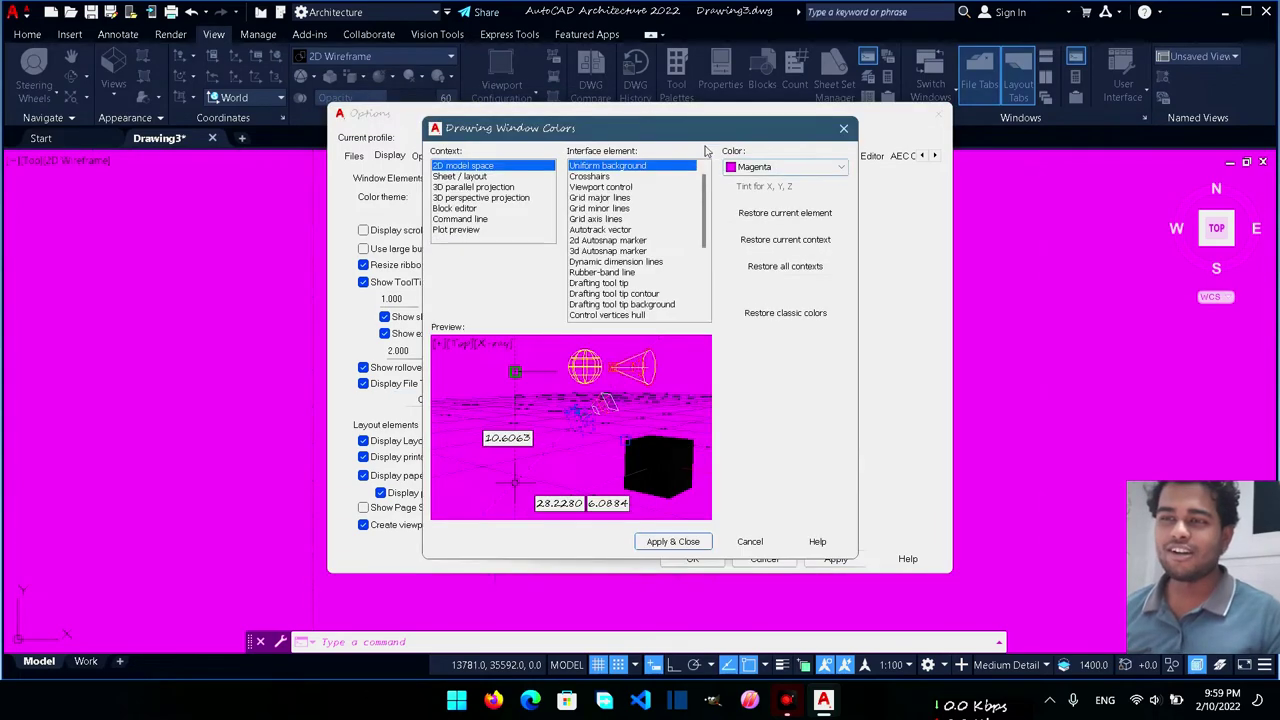
{"action": "left_click", "coordinate": [743, 170]}
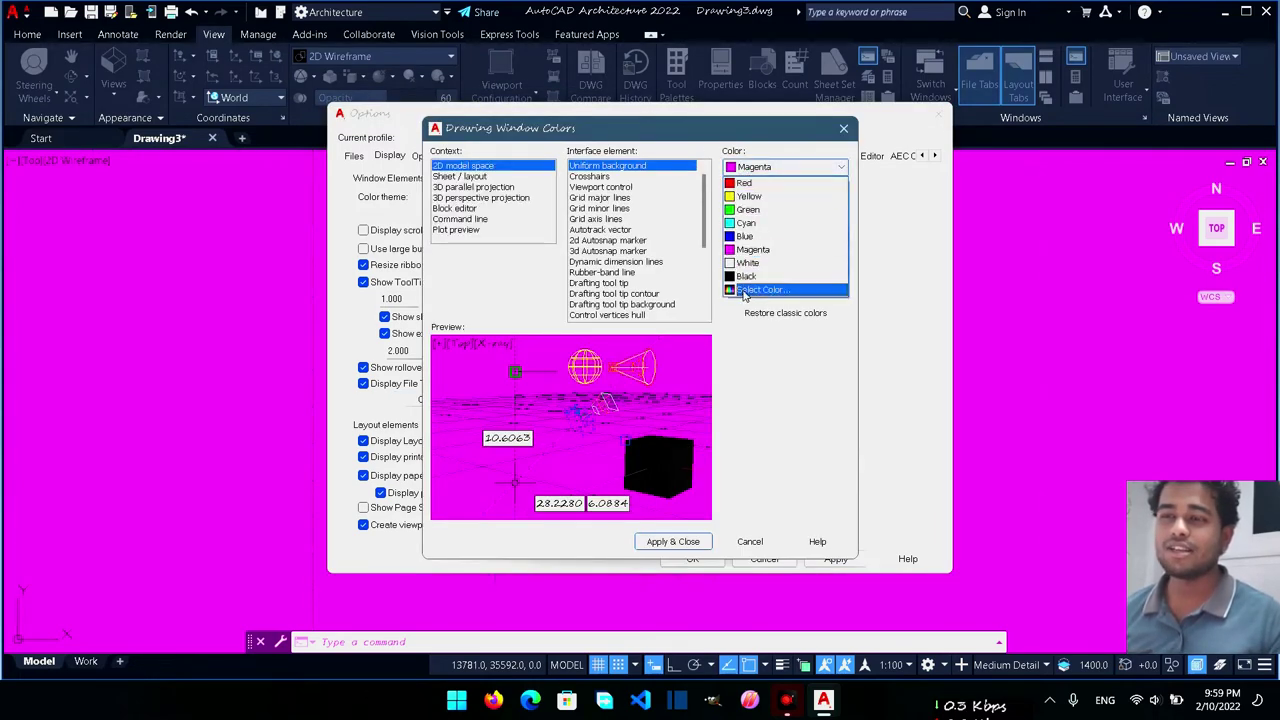
{"action": "left_click", "coordinate": [743, 291]}
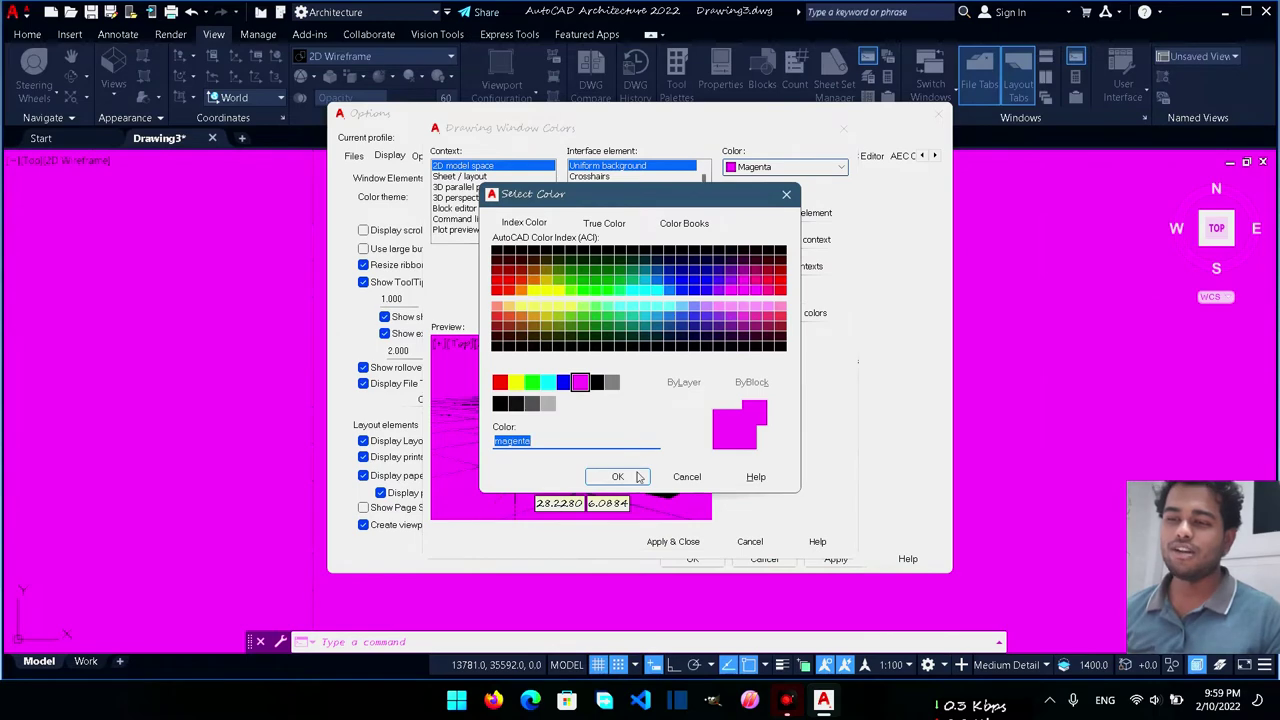
{"action": "left_click", "coordinate": [686, 477]}
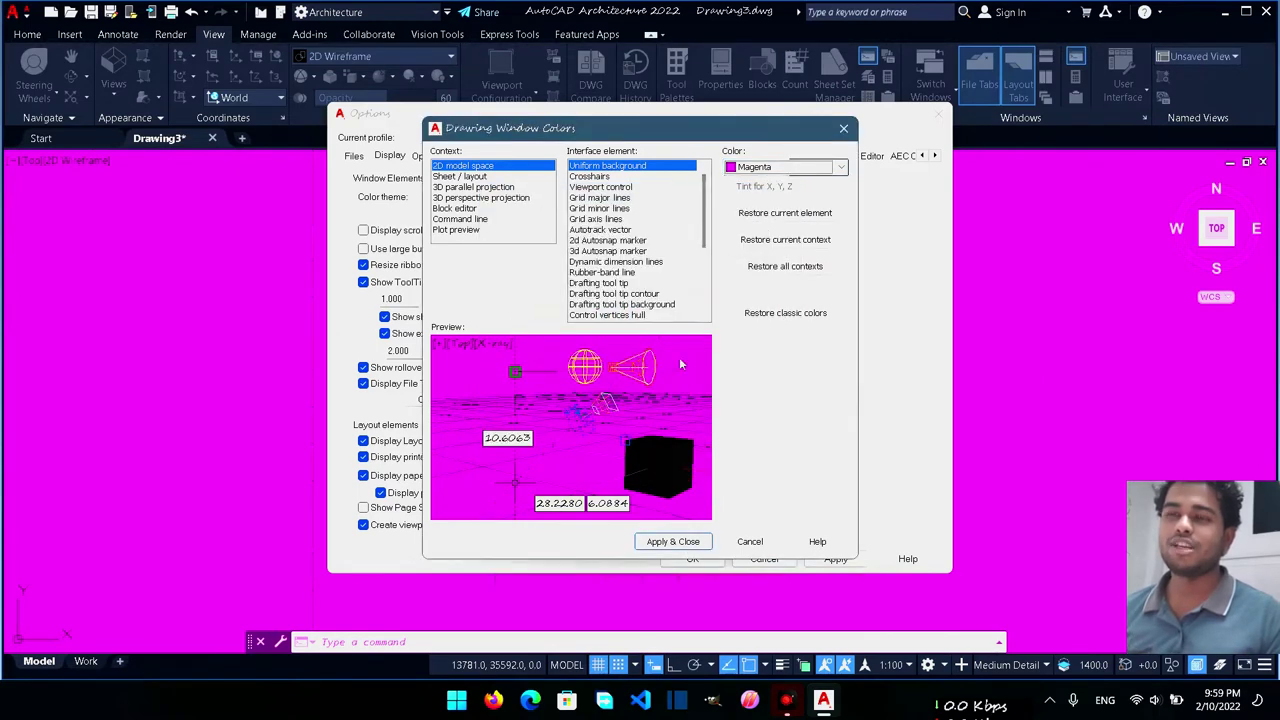
{"action": "left_click", "coordinate": [756, 168]}
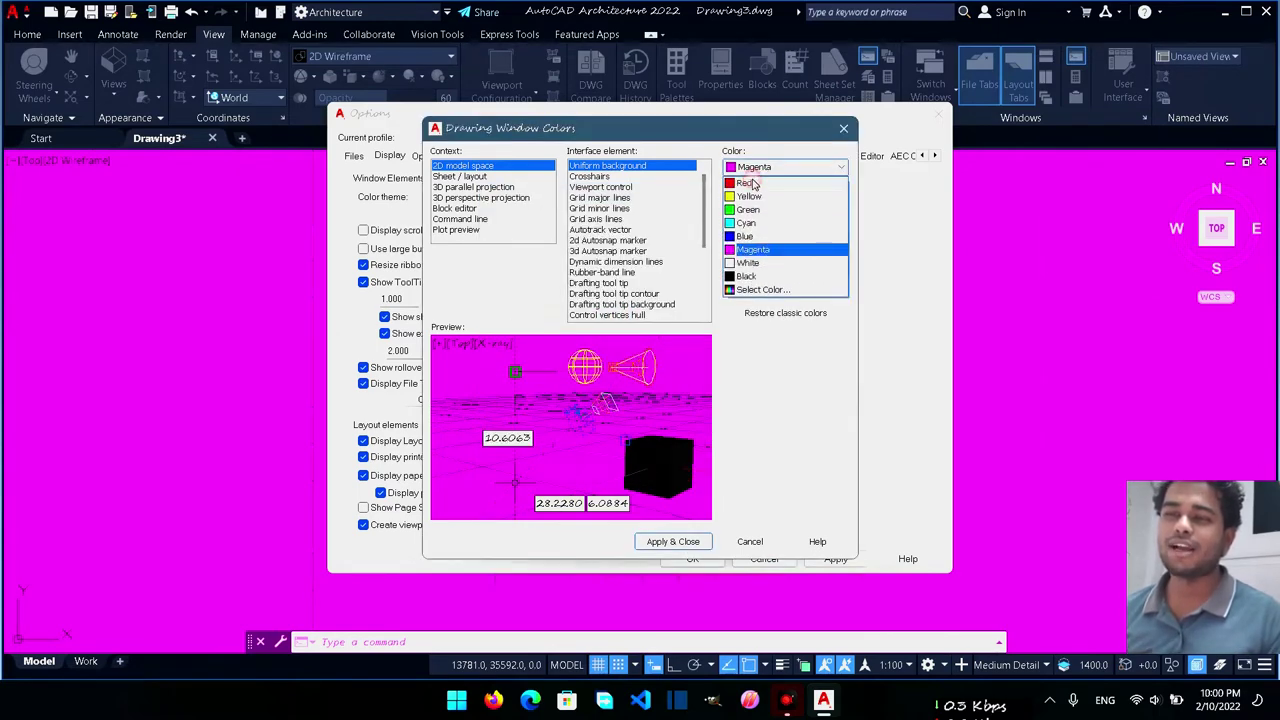
{"action": "left_click", "coordinate": [745, 276]}
{"action": "left_click", "coordinate": [674, 543]}
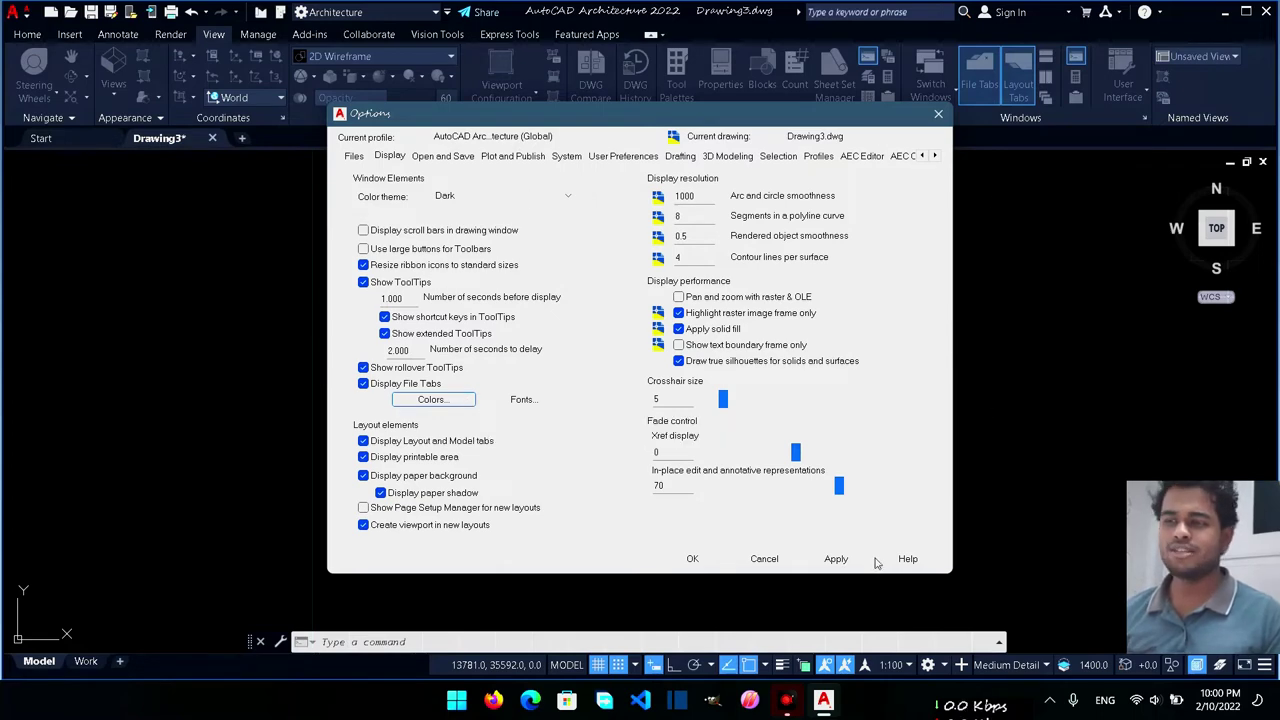
Step: Reopen Options with 'Op' and set the Display crosshair size to 50
{"action": "left_click", "coordinate": [764, 559]}
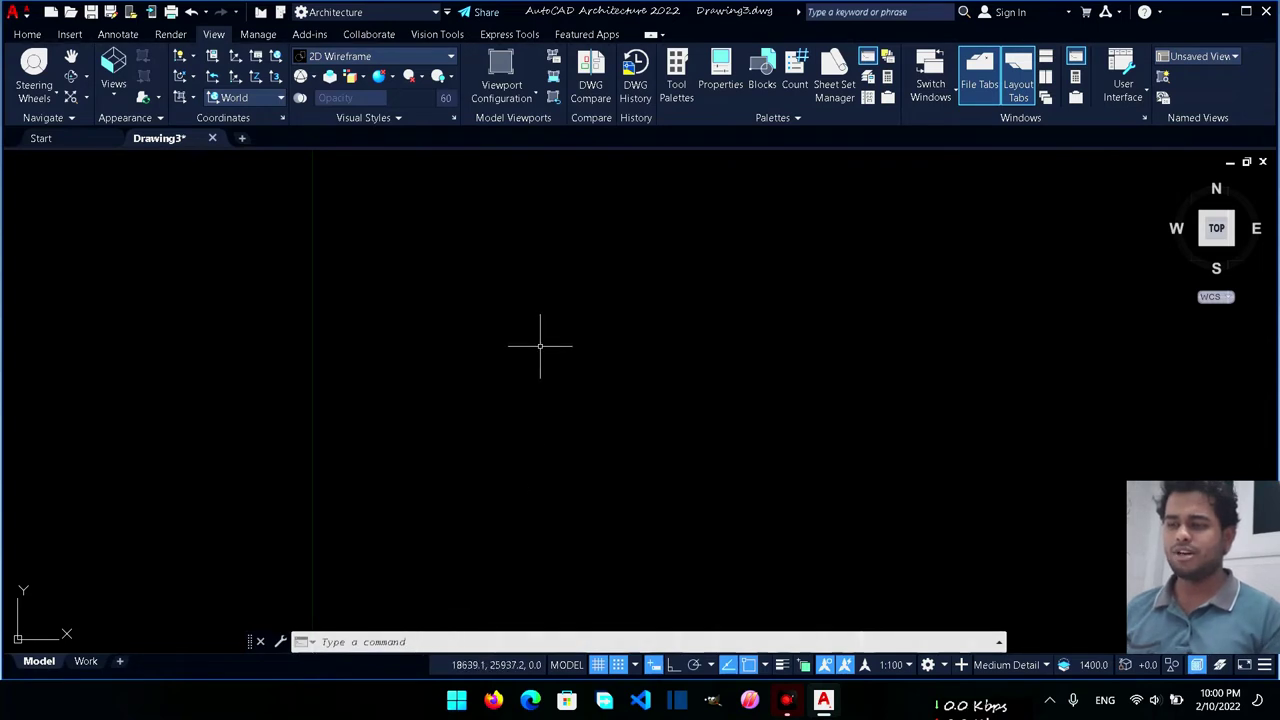
{"action": "type", "text": "Op"}
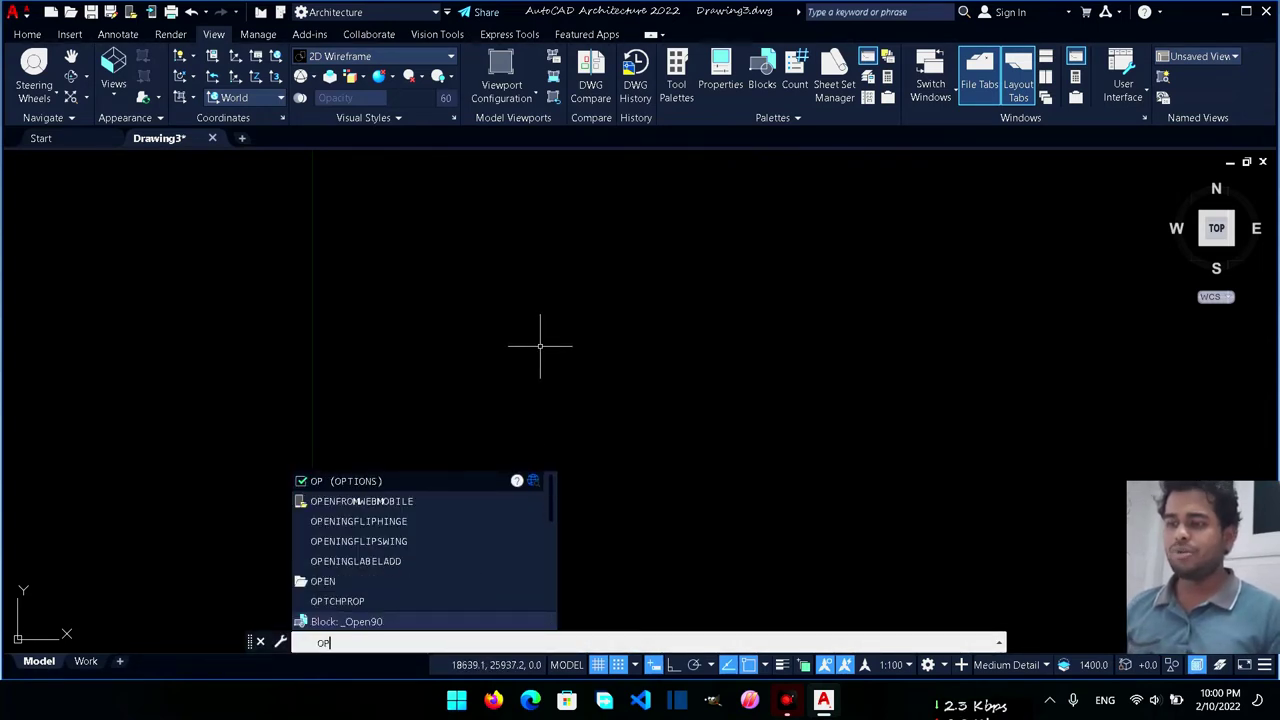
{"action": "left_click", "coordinate": [324, 484]}
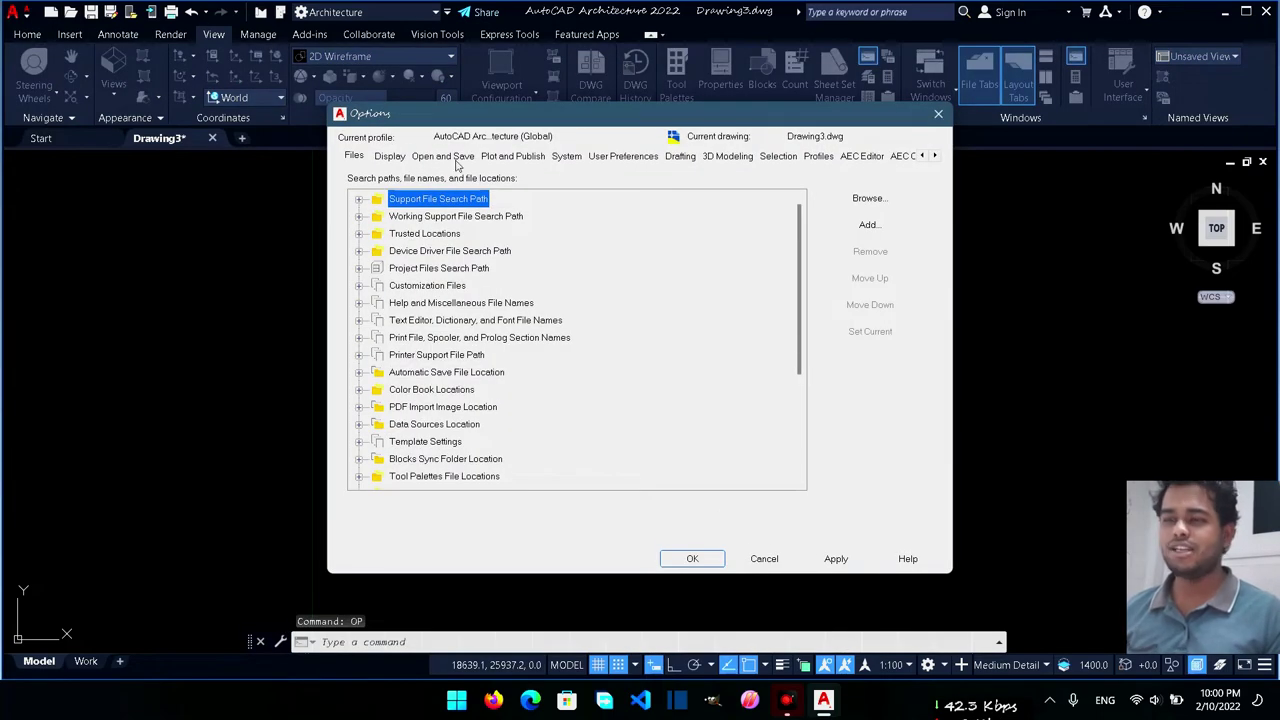
{"action": "left_click", "coordinate": [390, 157]}
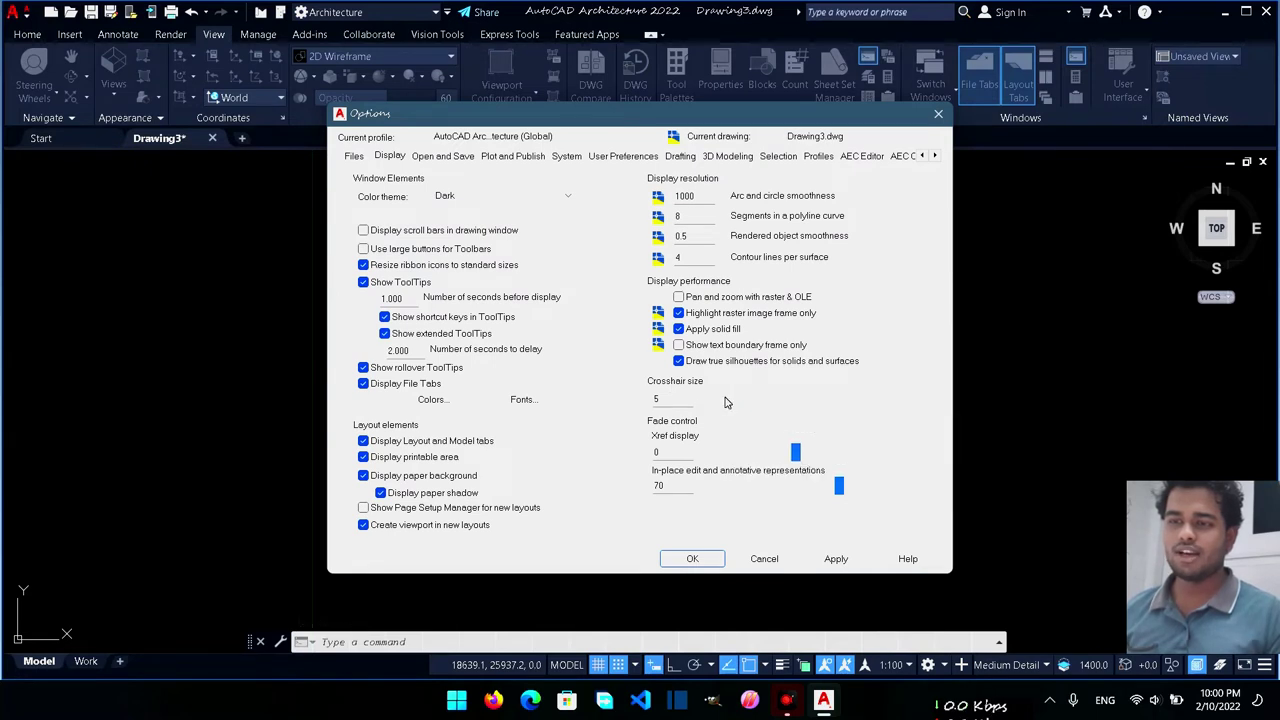
{"action": "left_click_drag", "start_coordinate": [746, 402], "coordinate": [794, 399]}
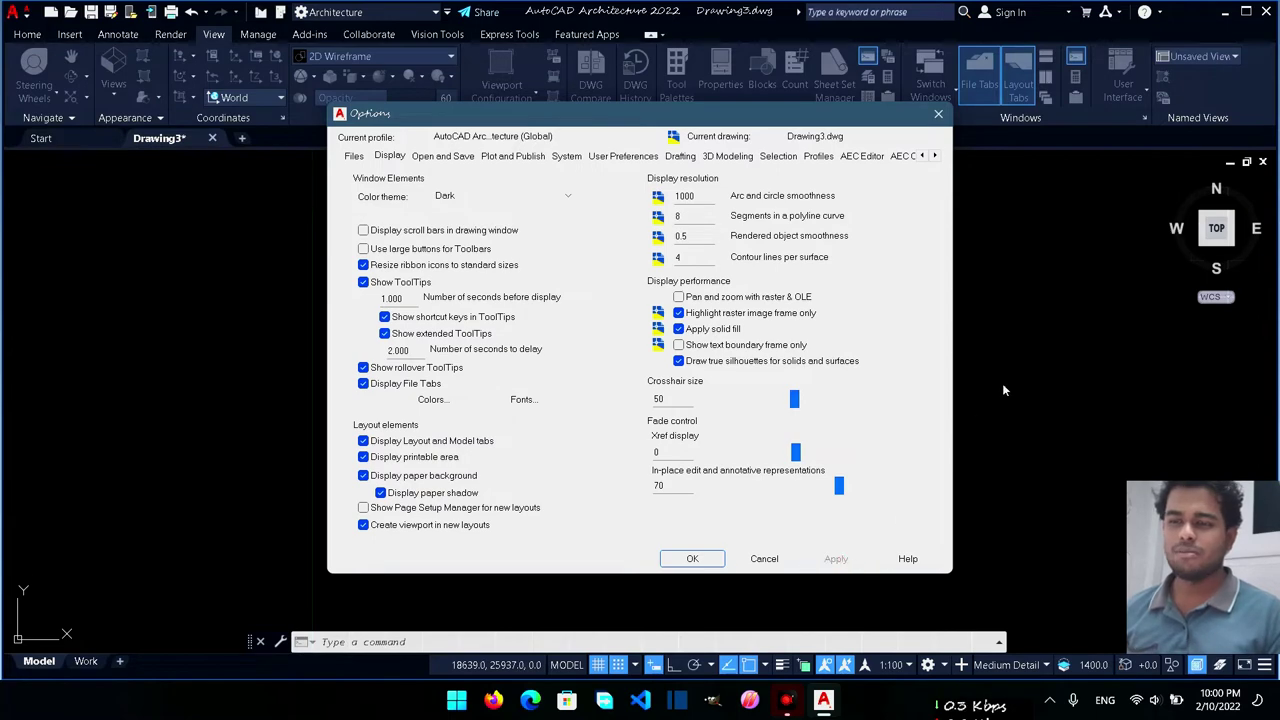
{"action": "left_click", "coordinate": [679, 561]}
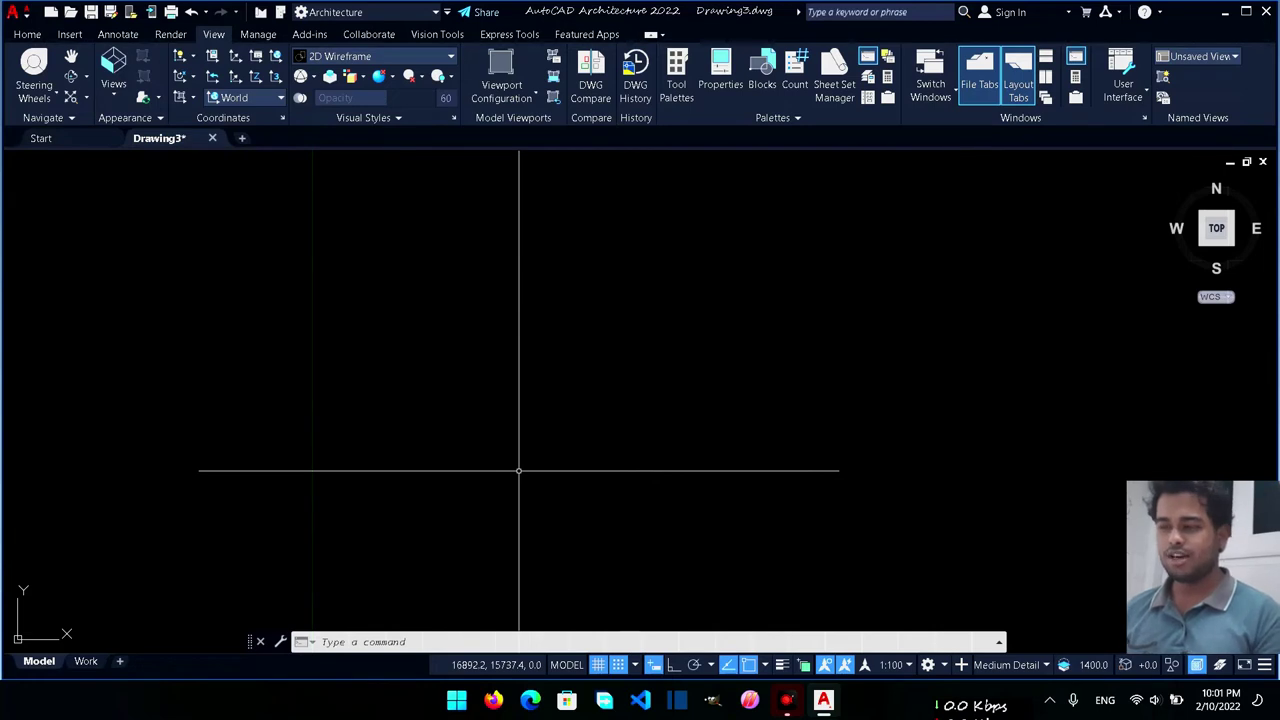
{"action": "left_click", "coordinate": [320, 642]}
Step: Correct a mistyped command, cancel the file window, and launch OPTIONS from the suggestions
{"action": "type", "text": "Ooops"}
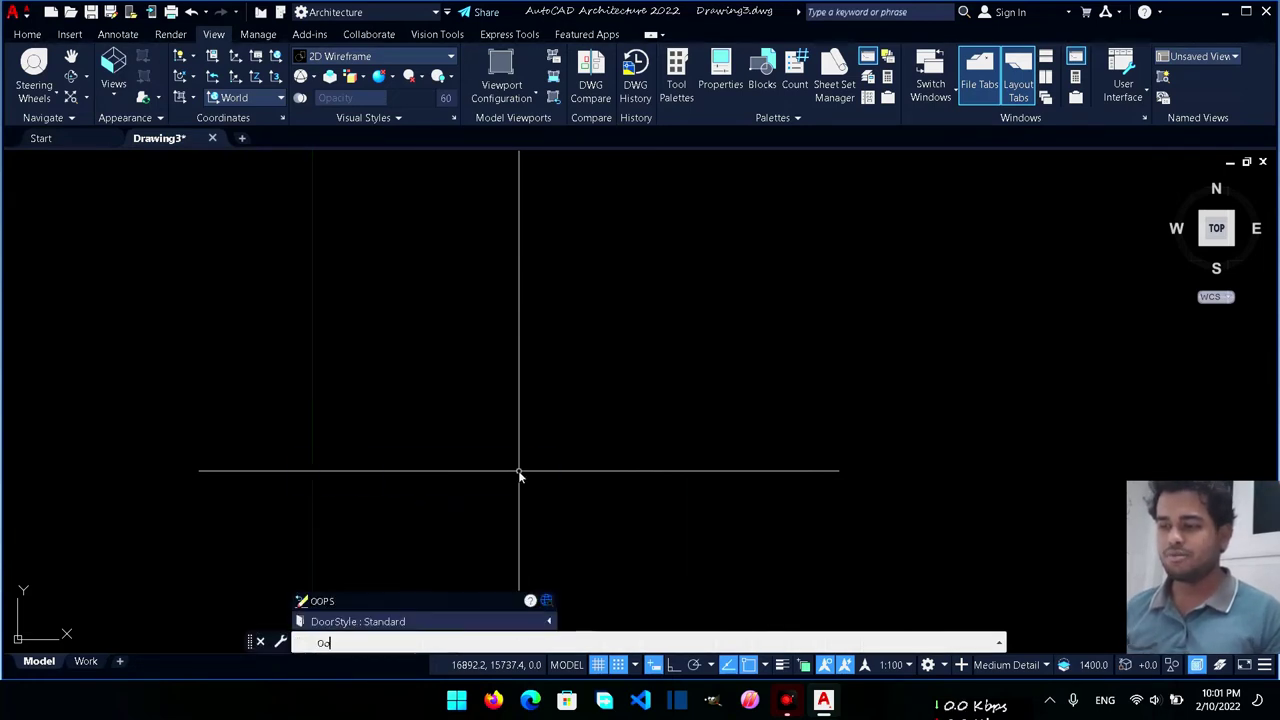
{"action": "key", "text": "BackSpace"}
{"action": "key", "text": "BackSpace"}
{"action": "key", "text": "BackSpace"}
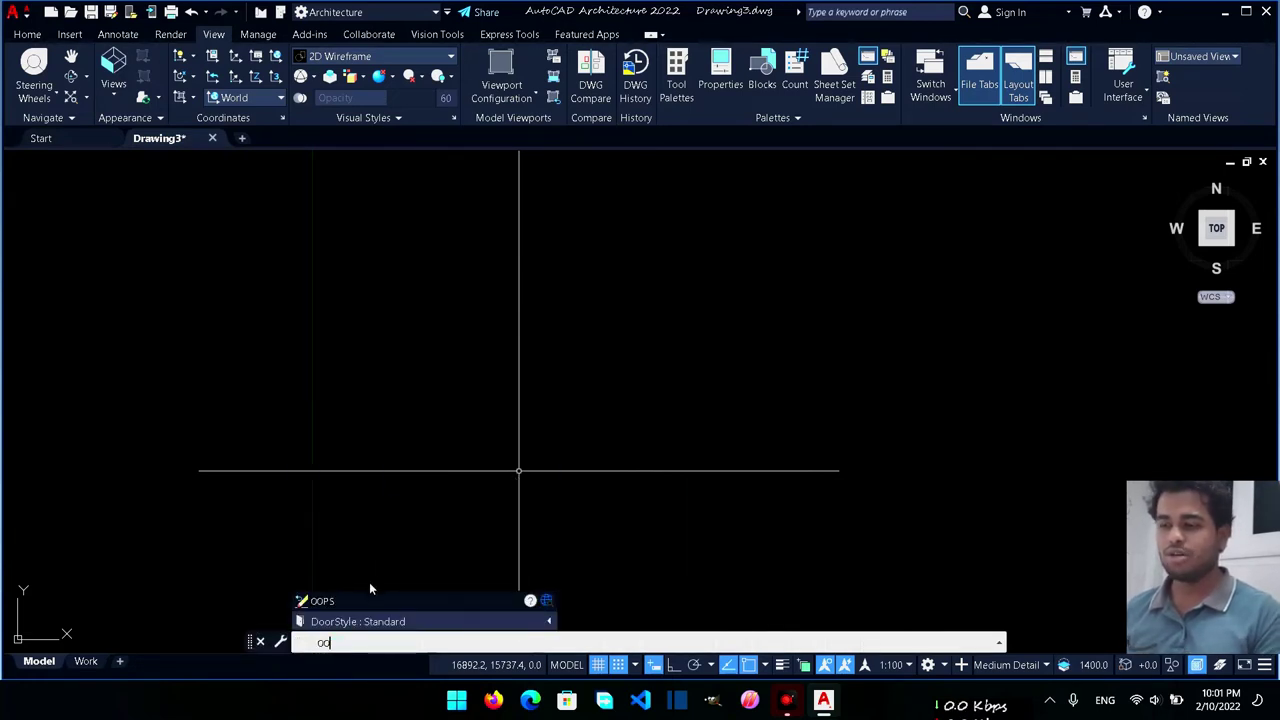
{"action": "type", "text": "p"}
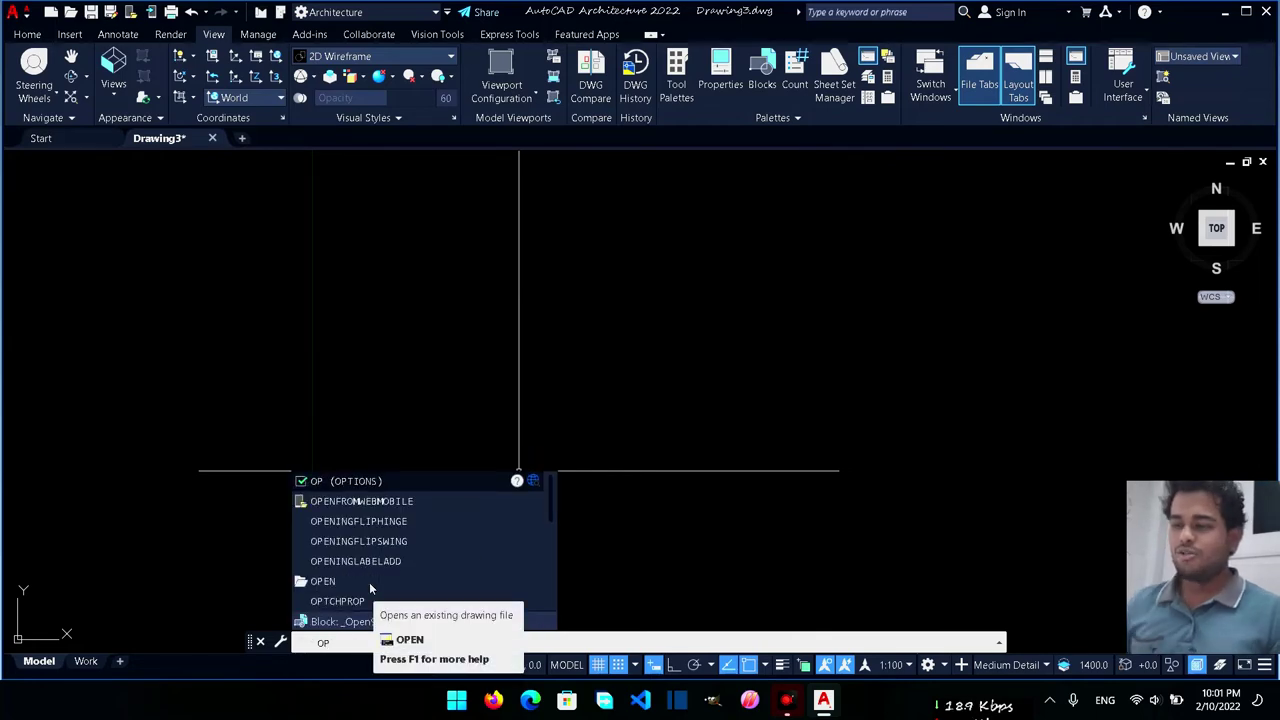
{"action": "left_click", "coordinate": [369, 582]}
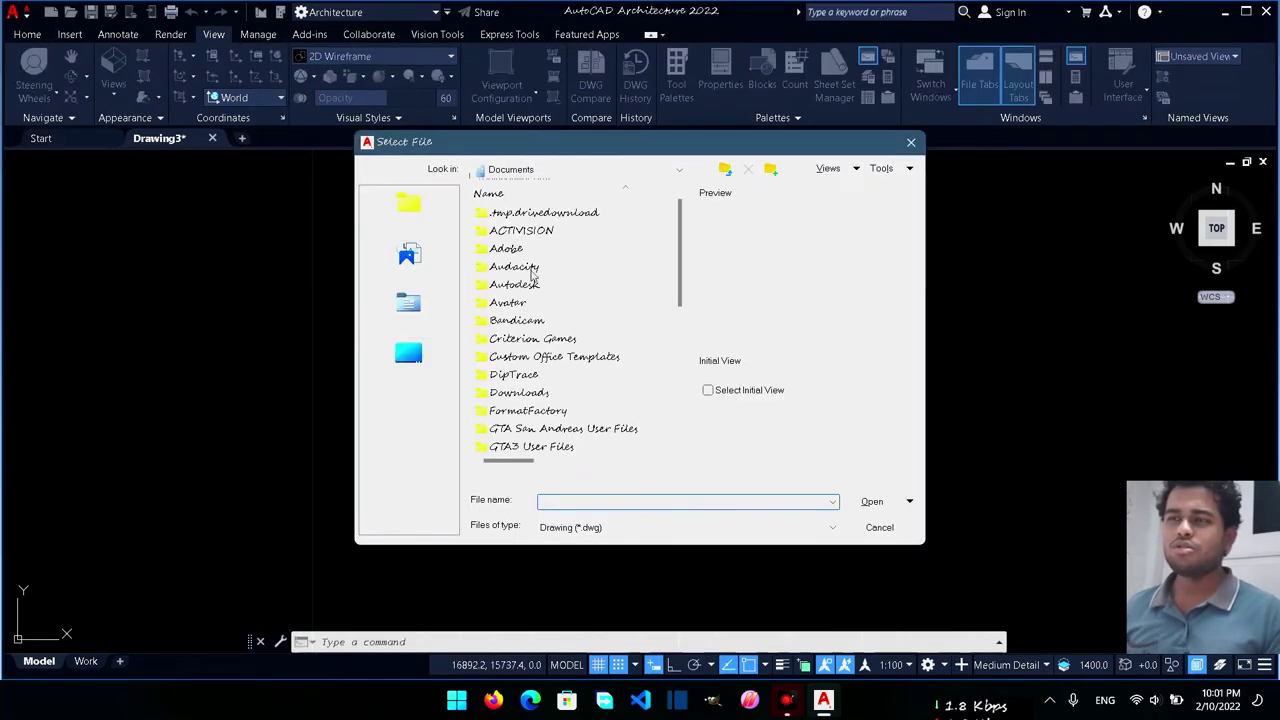
{"action": "left_click", "coordinate": [910, 143]}
{"action": "type", "text": "opti"}
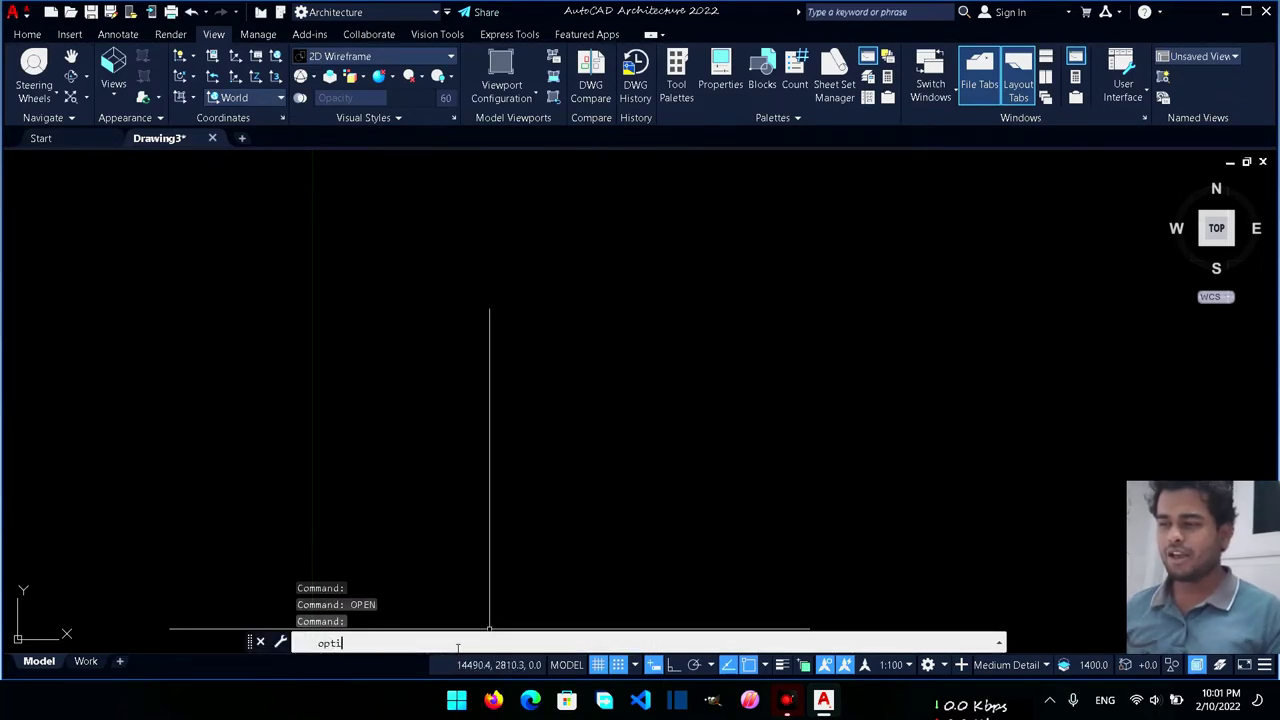
{"action": "key", "text": "Down"}
{"action": "key", "text": "Down"}
{"action": "key", "text": "Up"}
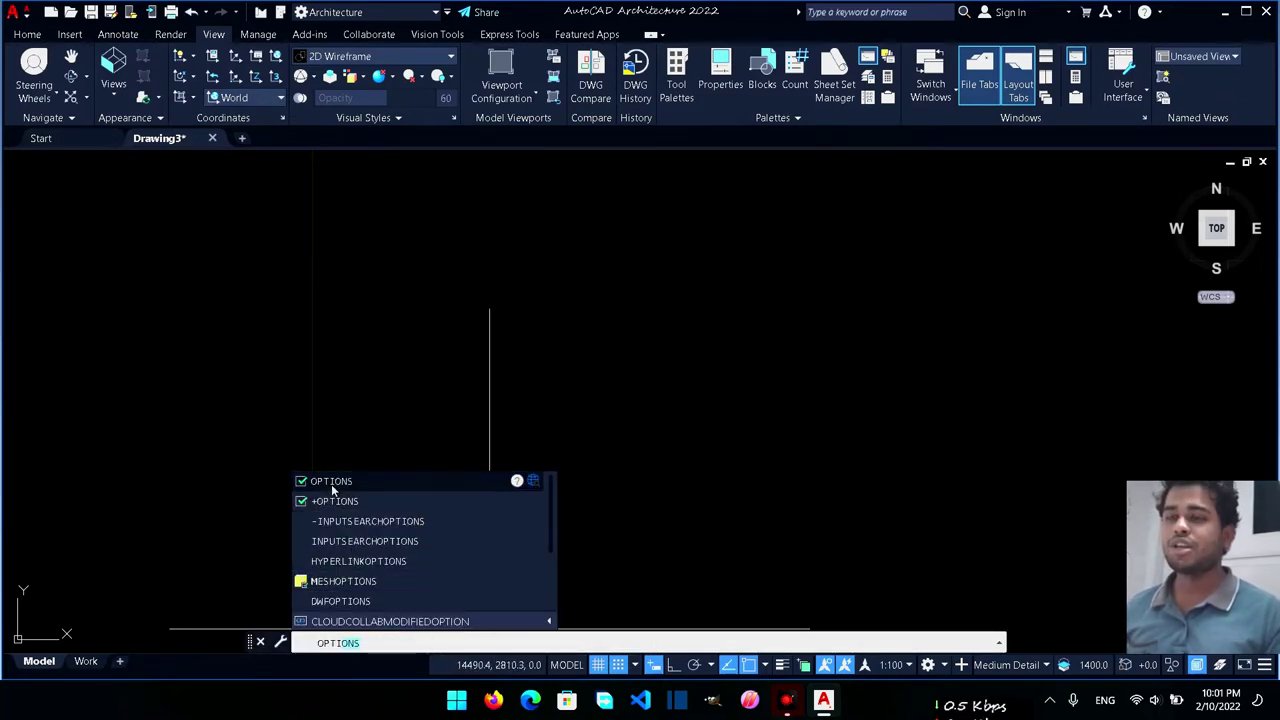
{"action": "key", "text": "Return"}
{"action": "key", "text": "Return"}
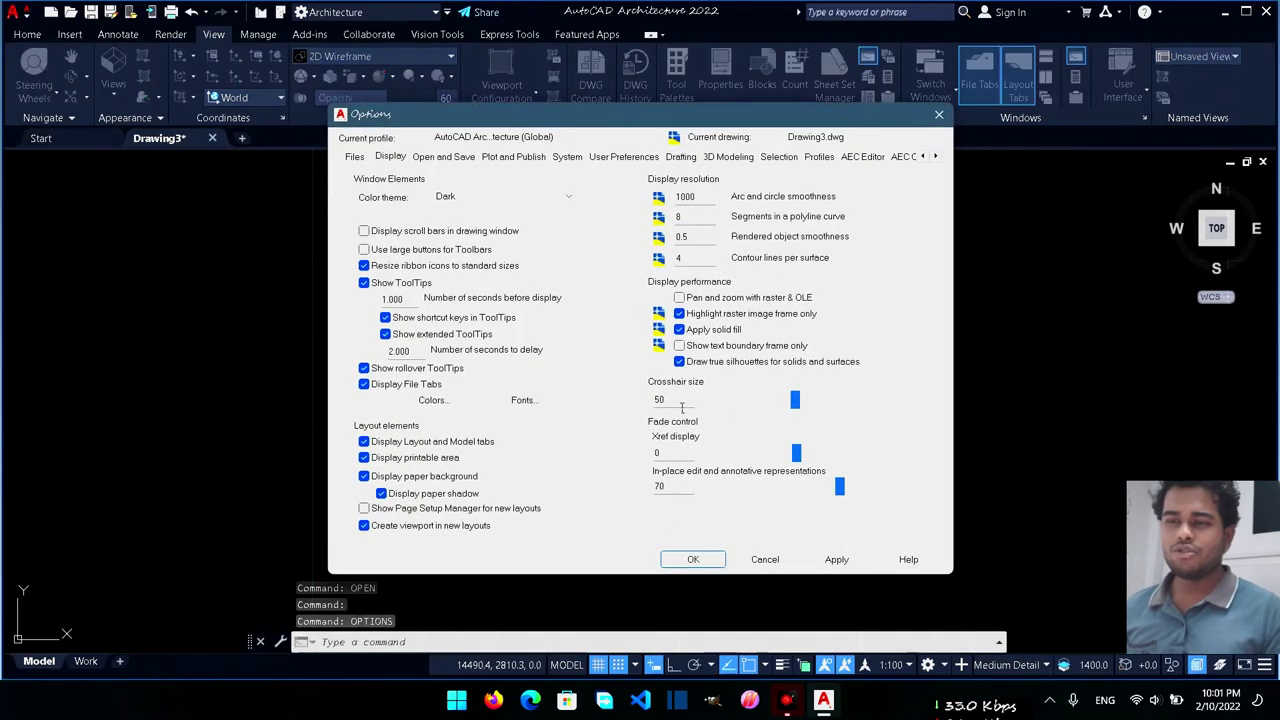
Step: Set the crosshair size back to 6 and apply it
{"action": "left_click_drag", "start_coordinate": [795, 402], "coordinate": [726, 405]}
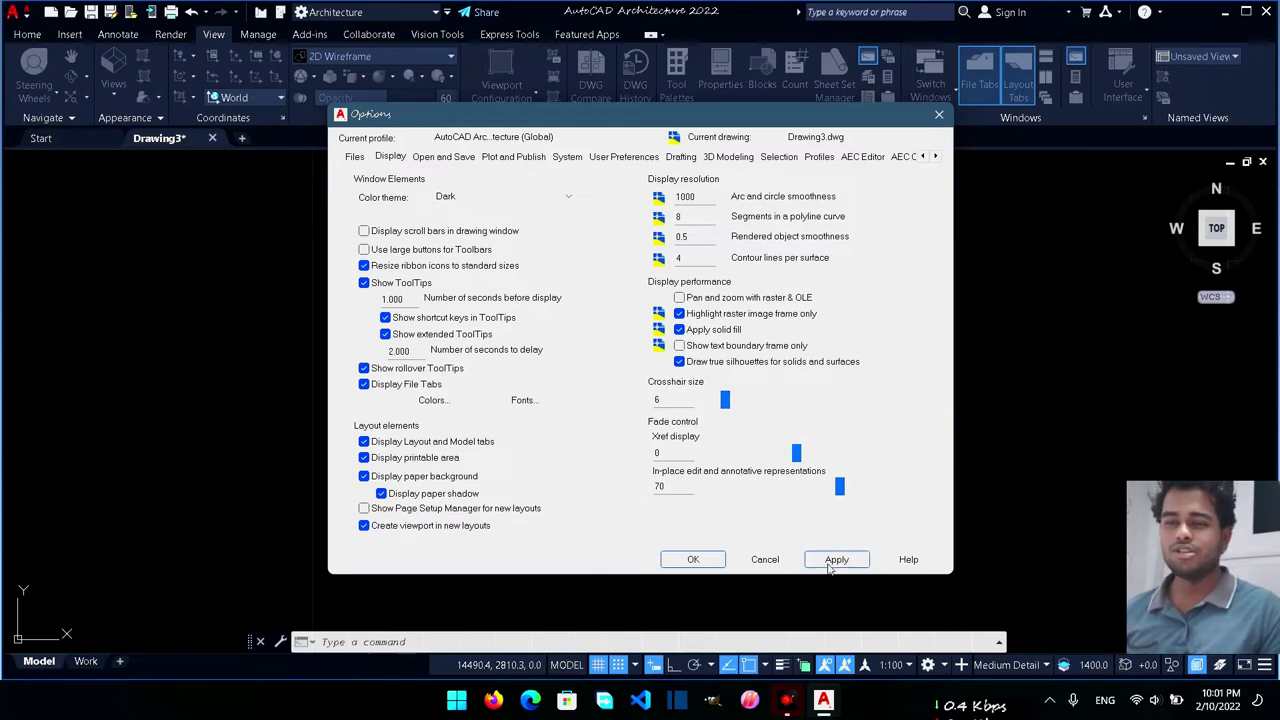
{"action": "left_click", "coordinate": [830, 564]}
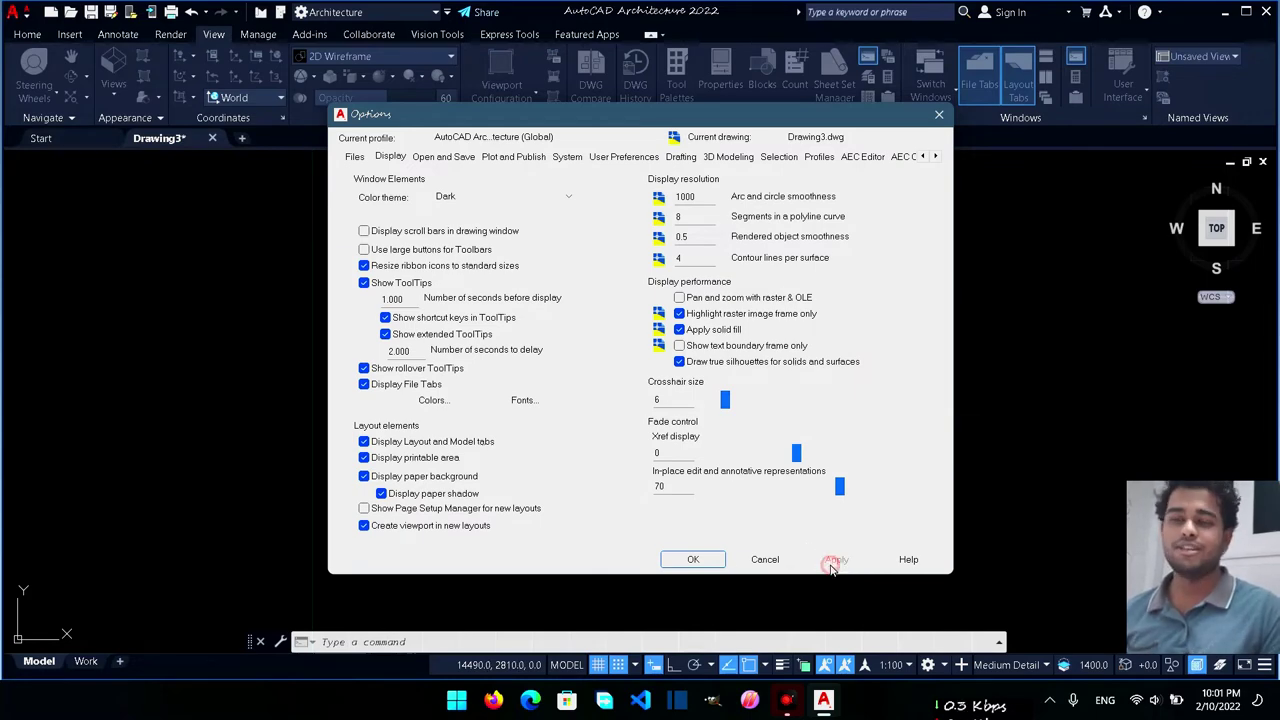
{"action": "left_click", "coordinate": [695, 560]}
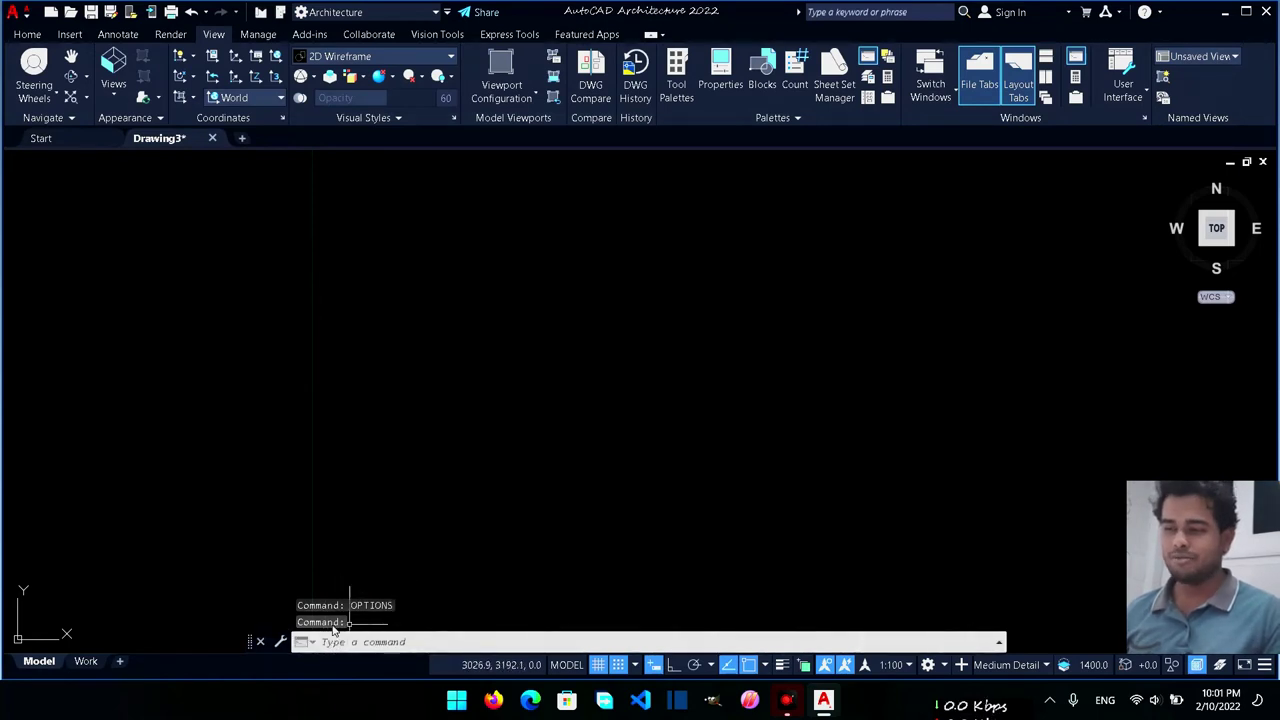
Step: Draw a 100-unit line from a picked start point using the Home tab Line tool
{"action": "right_click", "coordinate": [452, 325]}
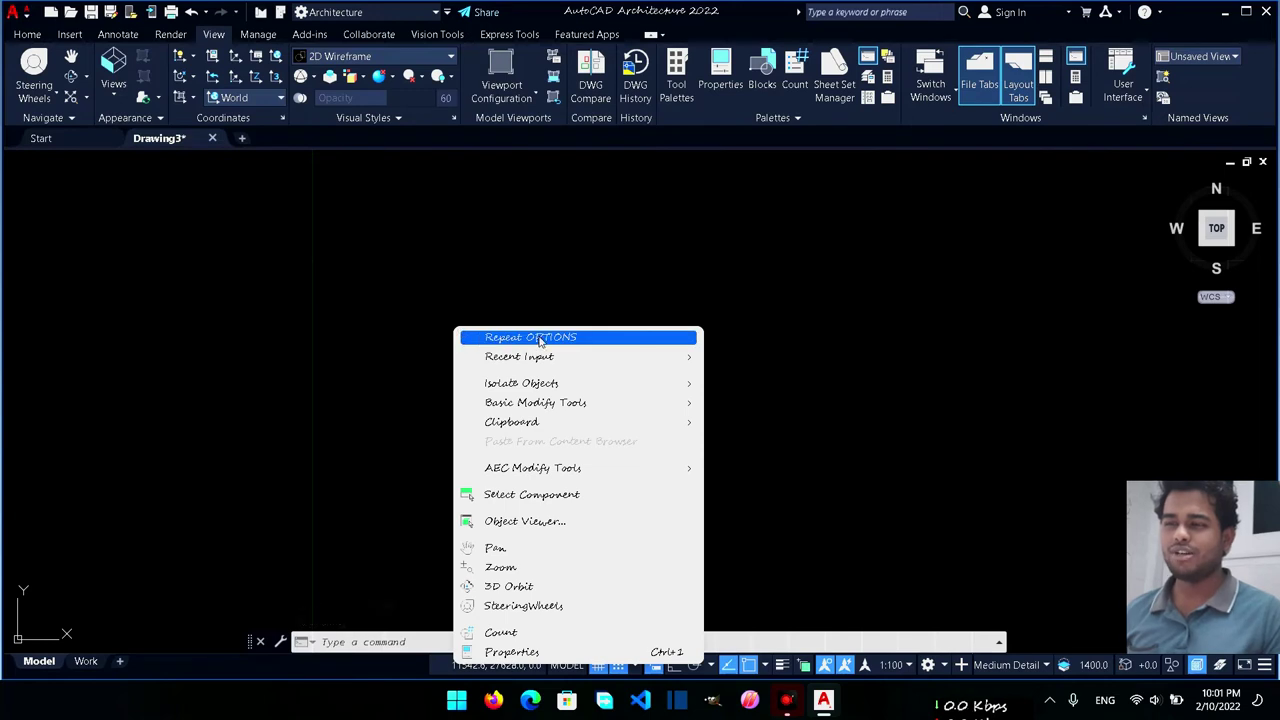
{"action": "left_click", "coordinate": [419, 643]}
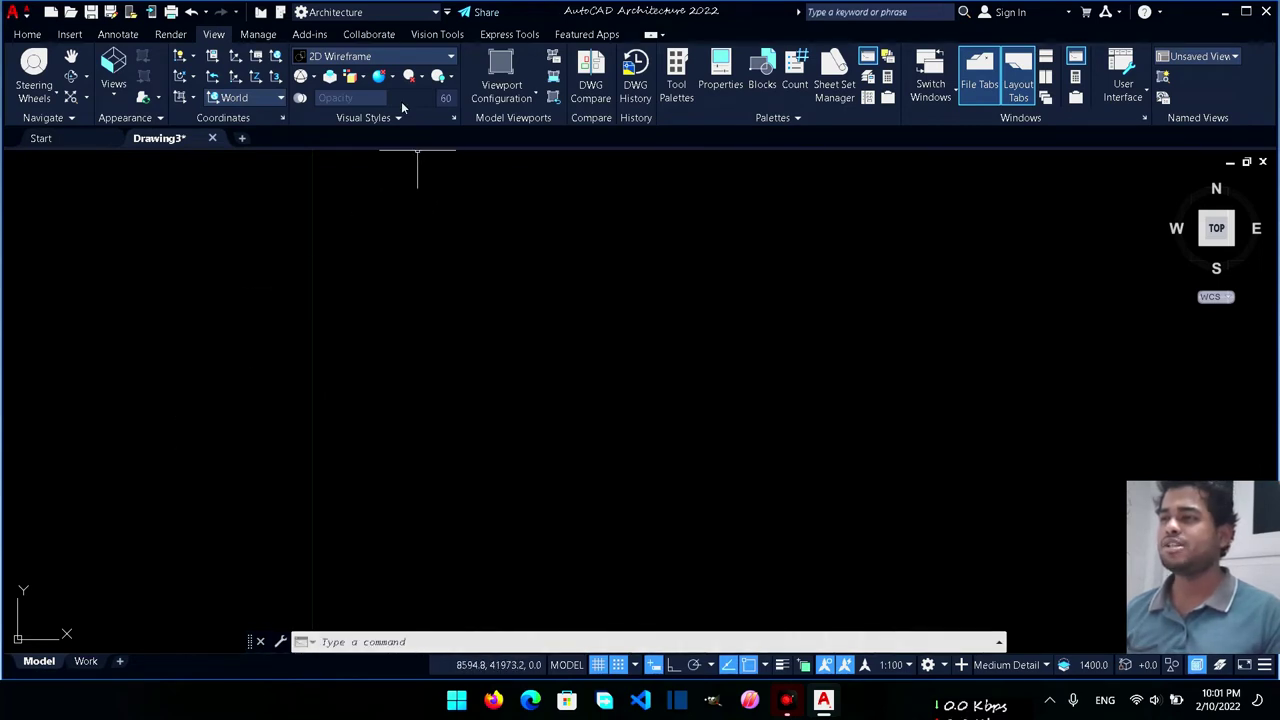
{"action": "left_click", "coordinate": [30, 34]}
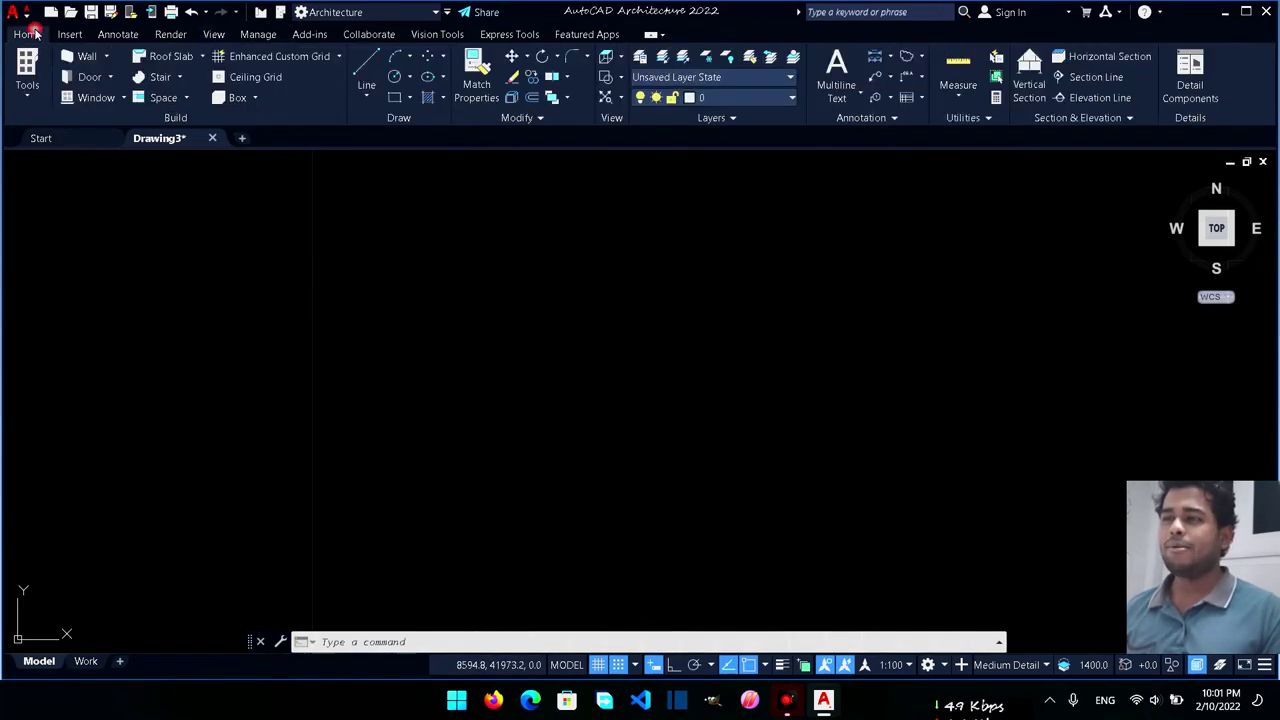
{"action": "left_click", "coordinate": [366, 61]}
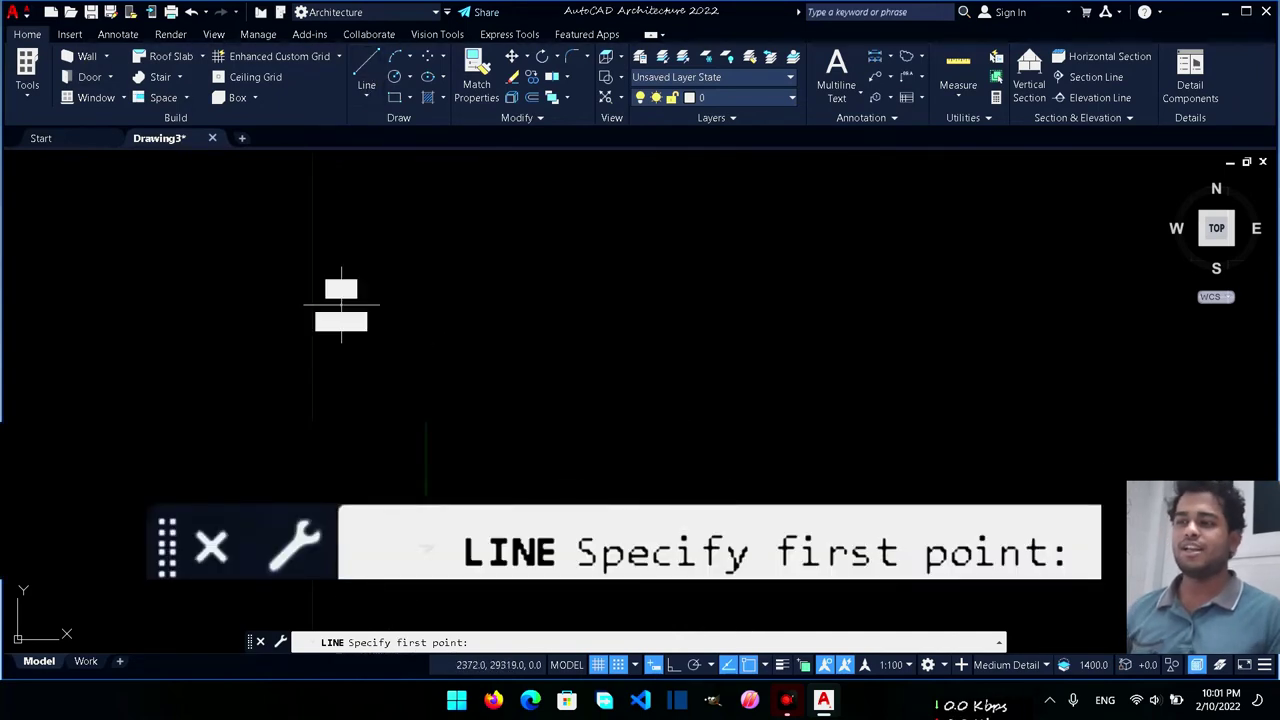
{"action": "left_click", "coordinate": [341, 305]}
{"action": "type", "text": "100"}
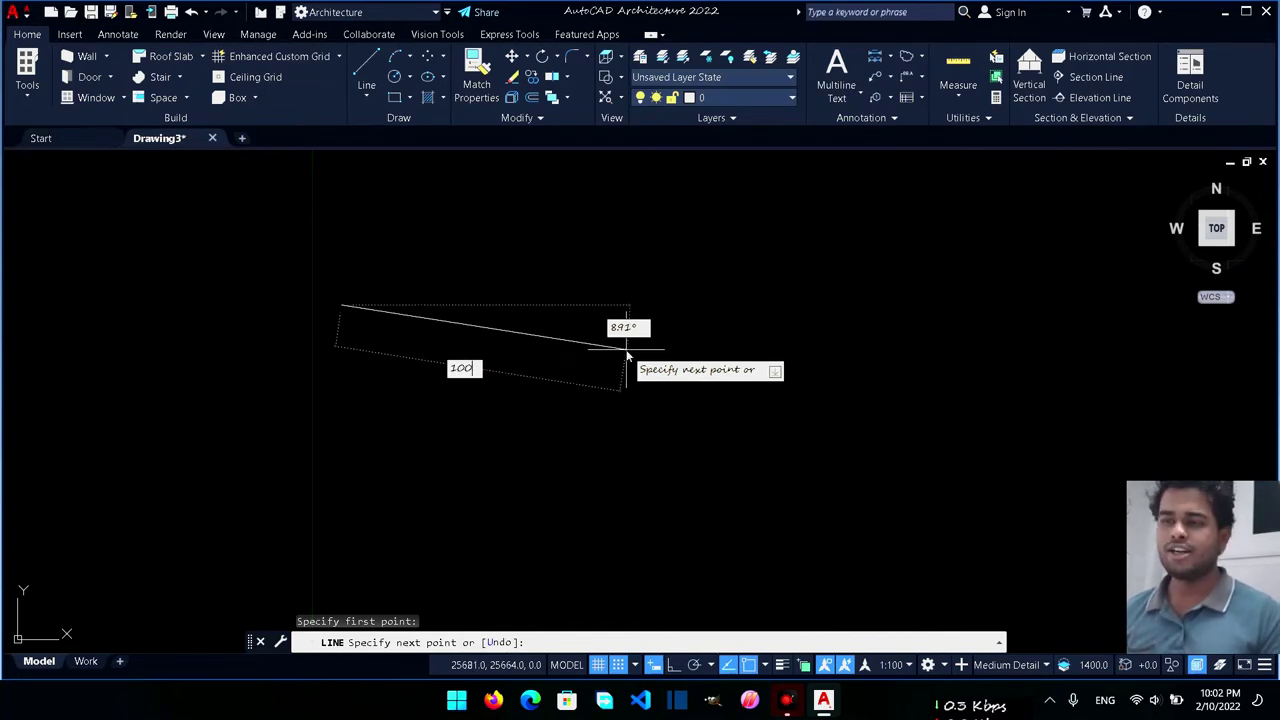
{"action": "key", "text": "Return"}
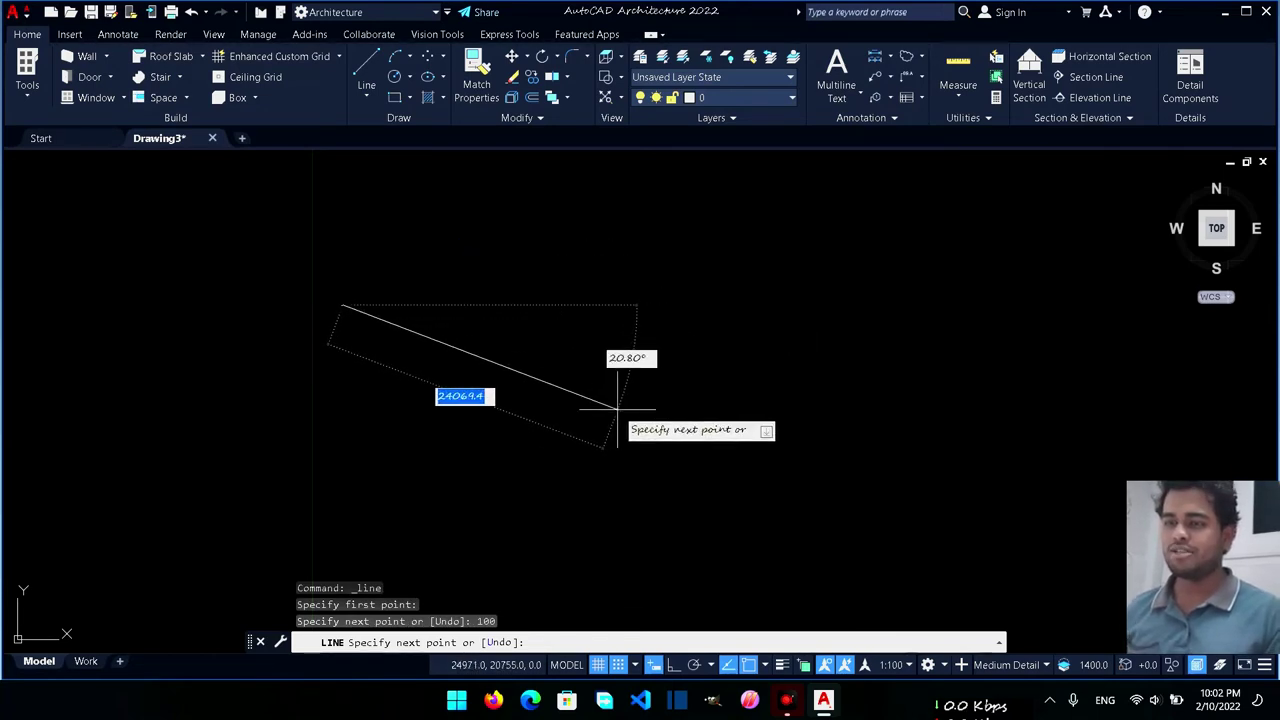
{"action": "key", "text": "Escape"}
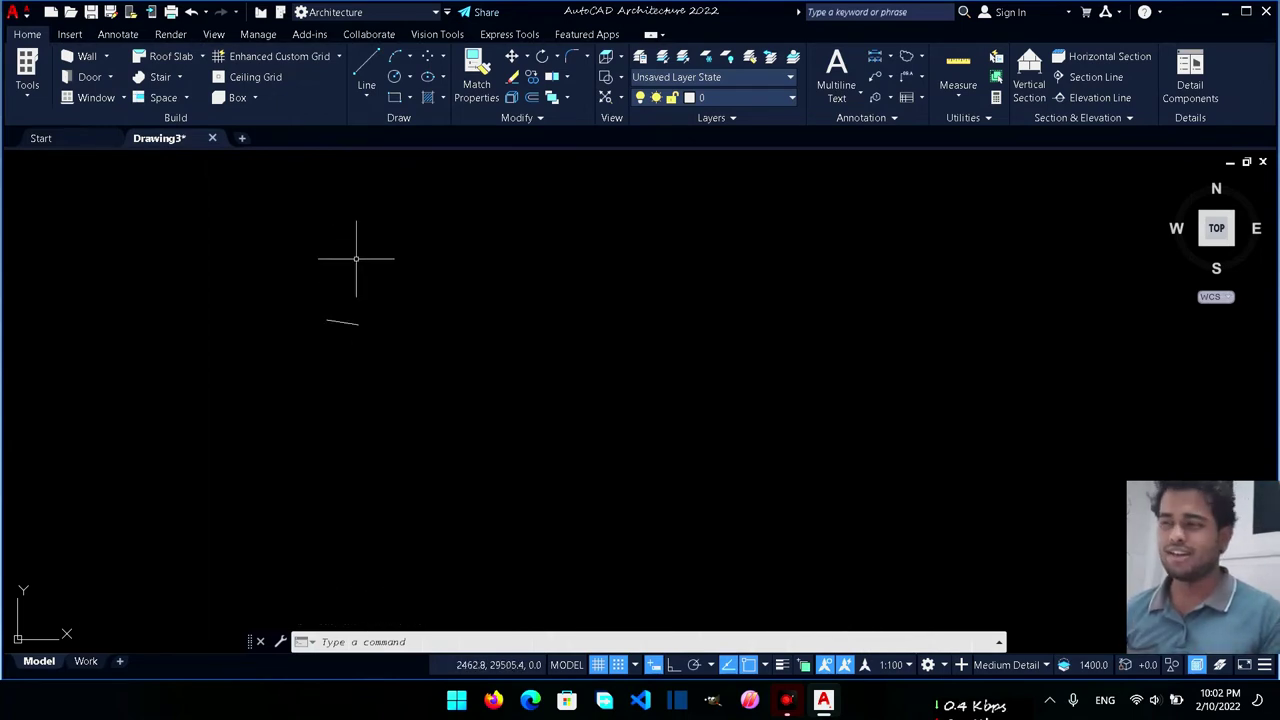
{"action": "scroll", "coordinate": [340, 310], "scroll_direction": "up", "scroll_amount": 10}
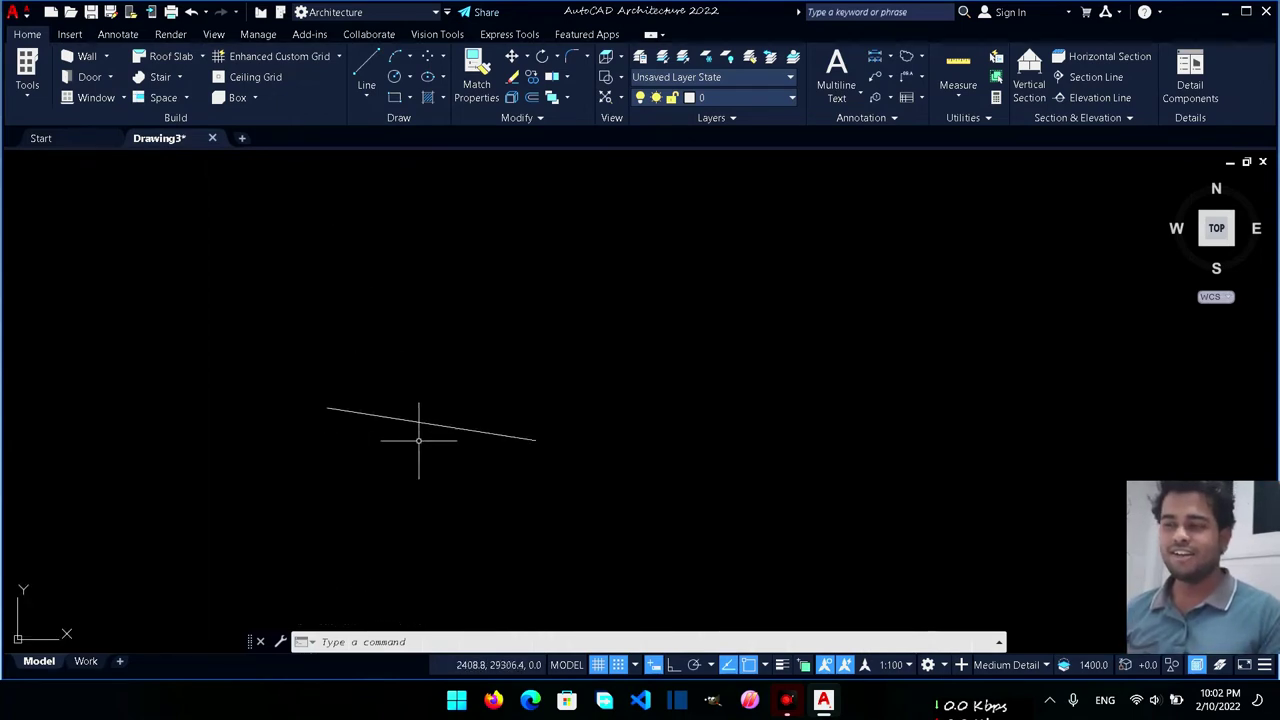
{"action": "scroll", "coordinate": [440, 435], "scroll_direction": "down", "scroll_amount": 2}
{"action": "scroll", "coordinate": [449, 448], "scroll_direction": "down", "scroll_amount": 6}
{"action": "scroll", "coordinate": [460, 488], "scroll_direction": "down", "scroll_amount": 2}
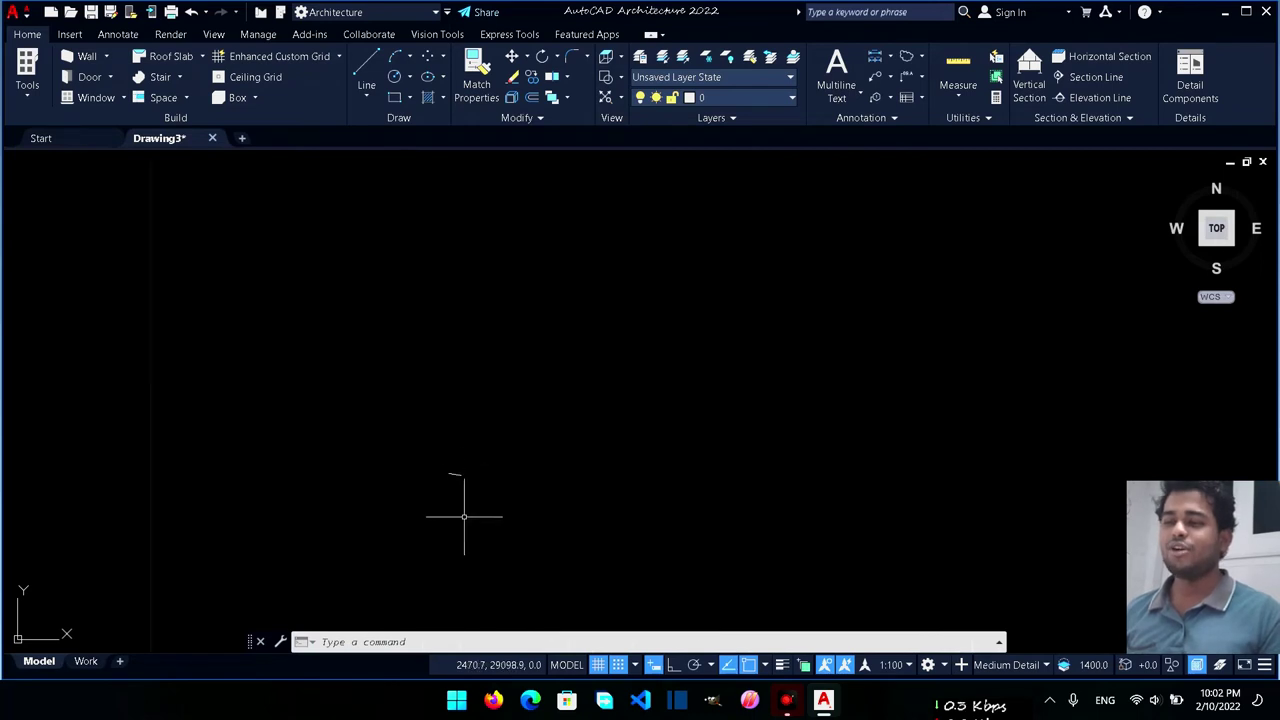
{"action": "scroll", "coordinate": [471, 540], "scroll_direction": "up", "scroll_amount": 4}
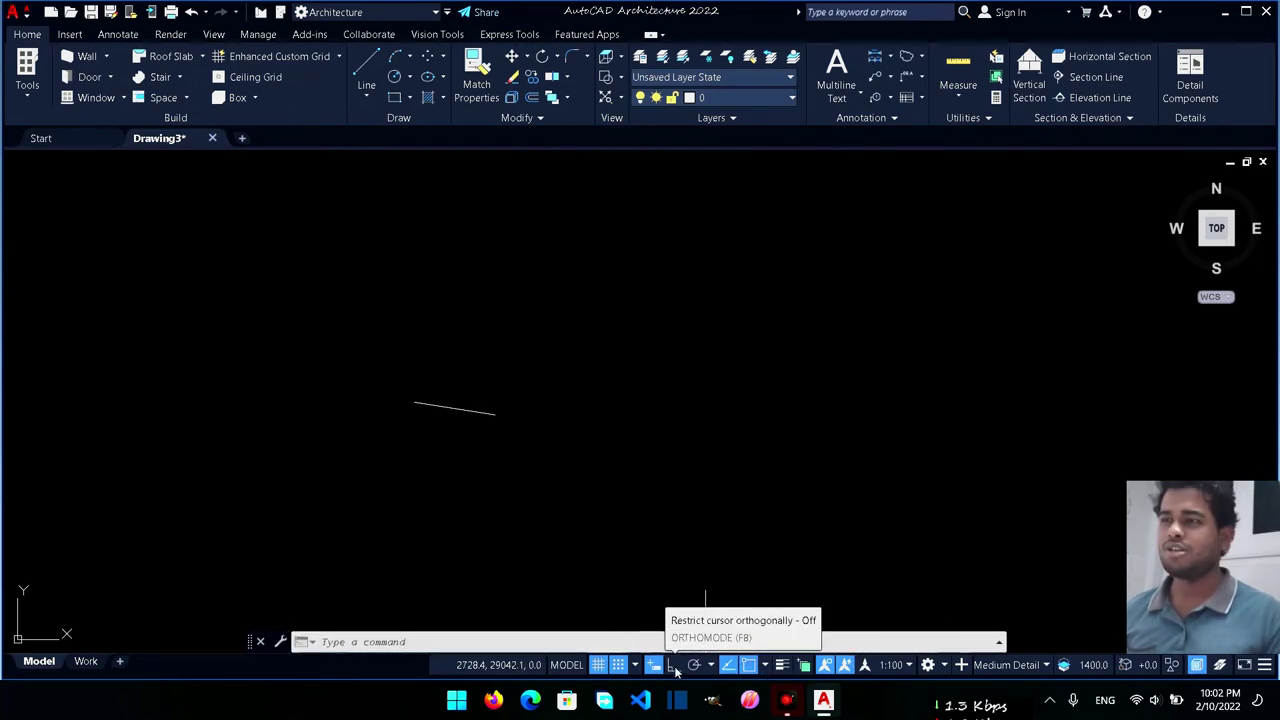
Step: Draw a three-point freehand zigzag line, then turn on Ortho mode
{"action": "left_click", "coordinate": [366, 64]}
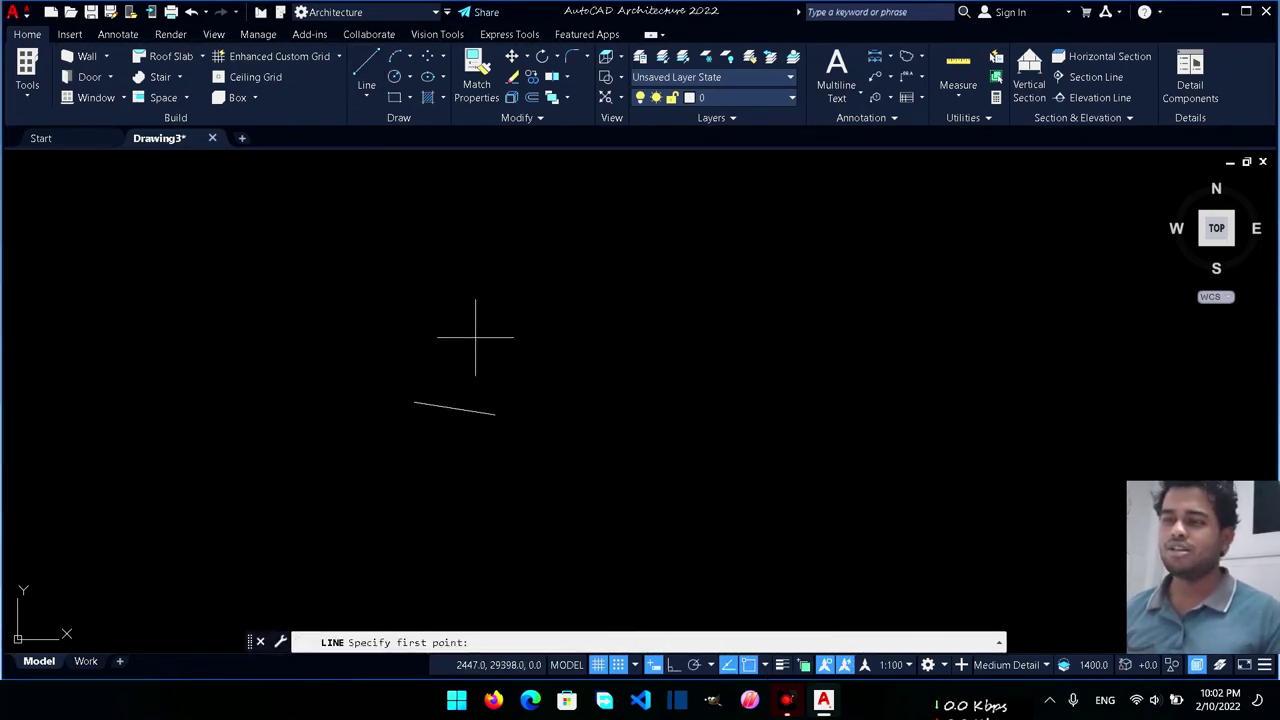
{"action": "left_click", "coordinate": [463, 312]}
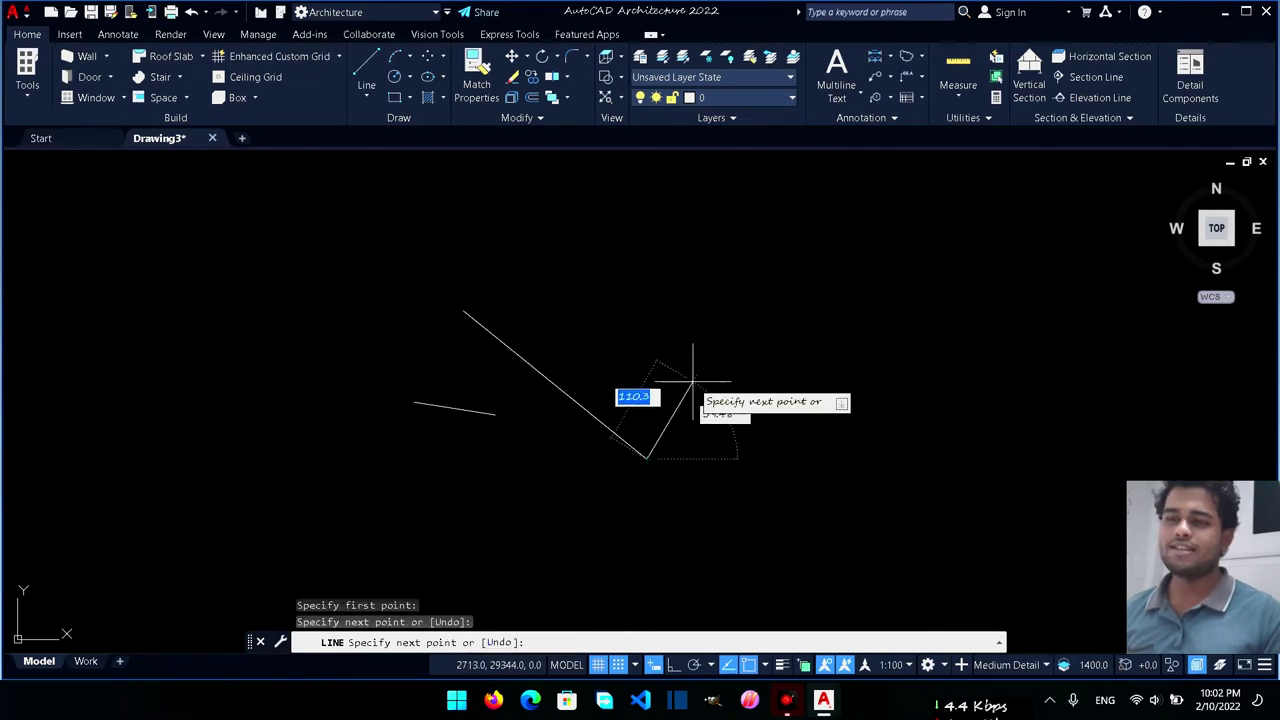
{"action": "left_click", "coordinate": [709, 315]}
{"action": "left_click", "coordinate": [808, 362]}
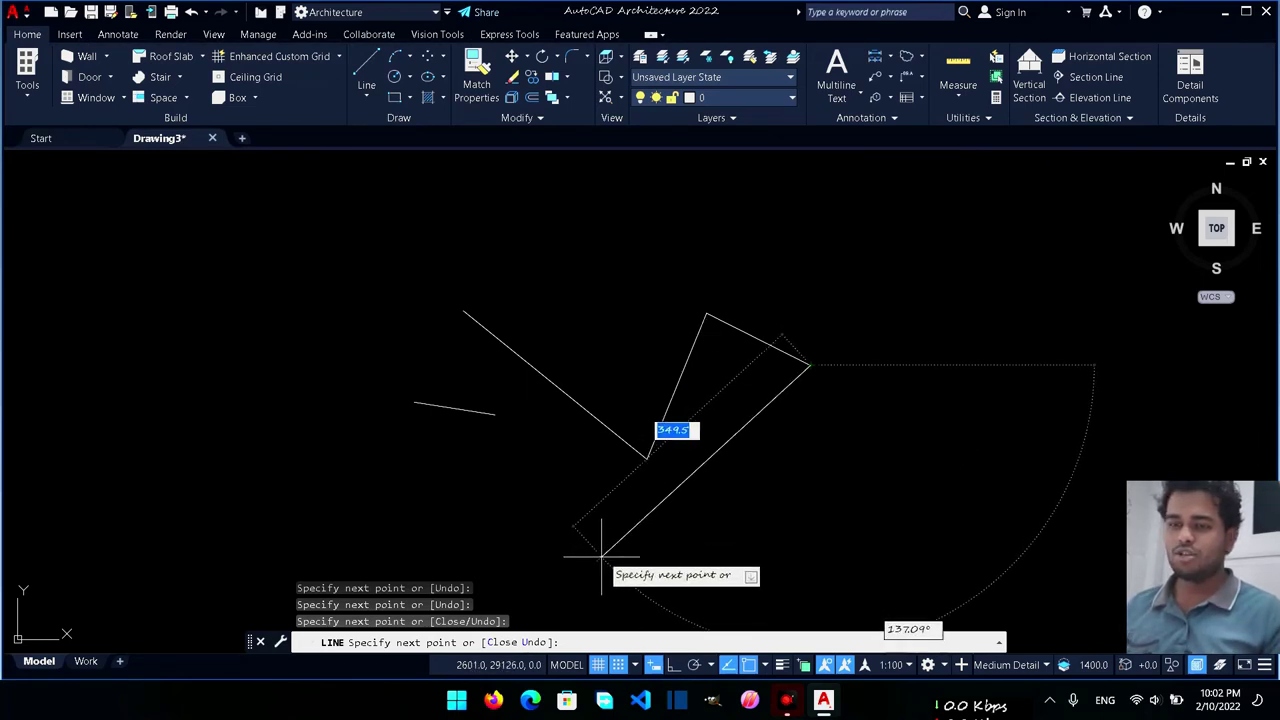
{"action": "key", "text": "Escape"}
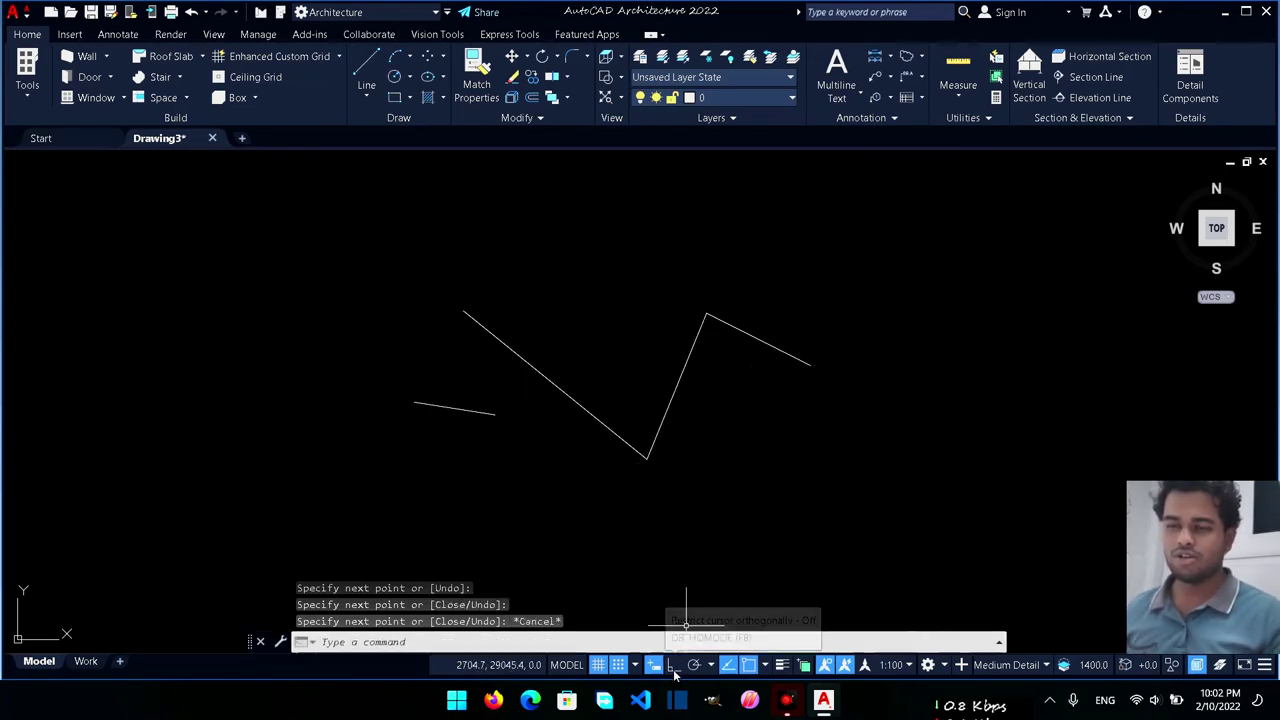
{"action": "left_click", "coordinate": [674, 665]}
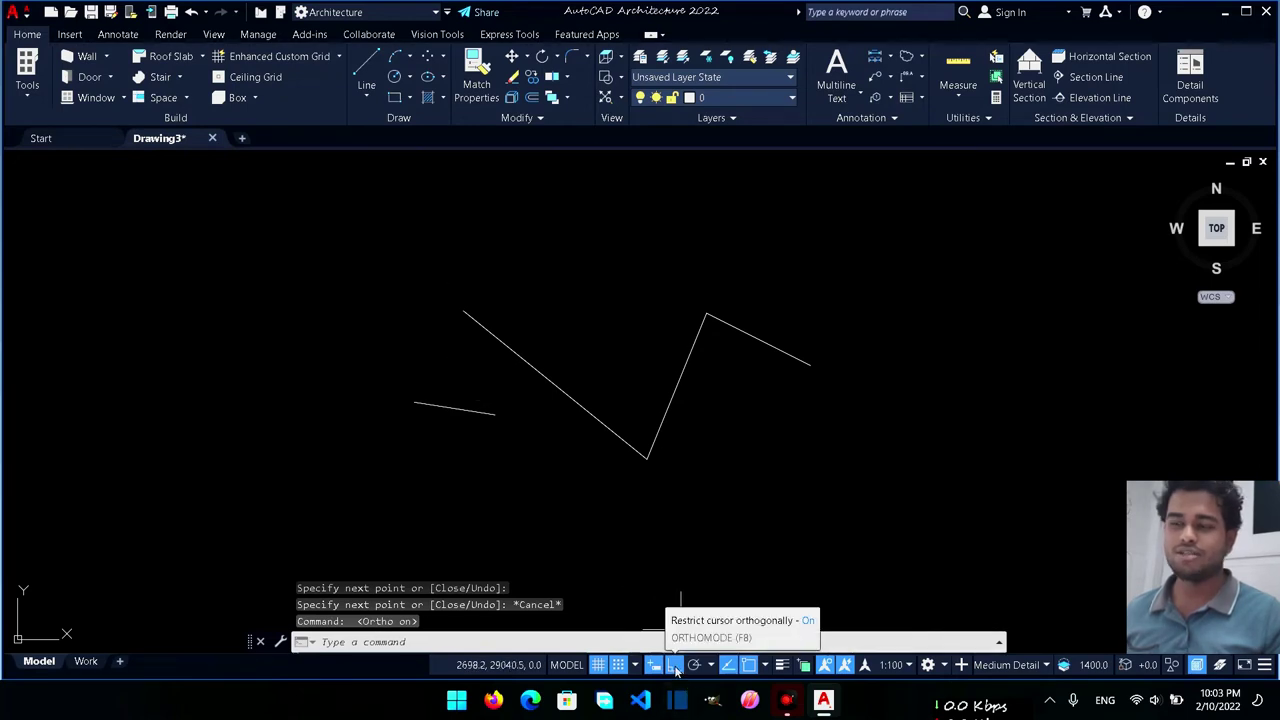
Step: Start a line at the upper left with a 100-unit horizontal edge and a 10-unit vertical edge
{"action": "left_click", "coordinate": [233, 286]}
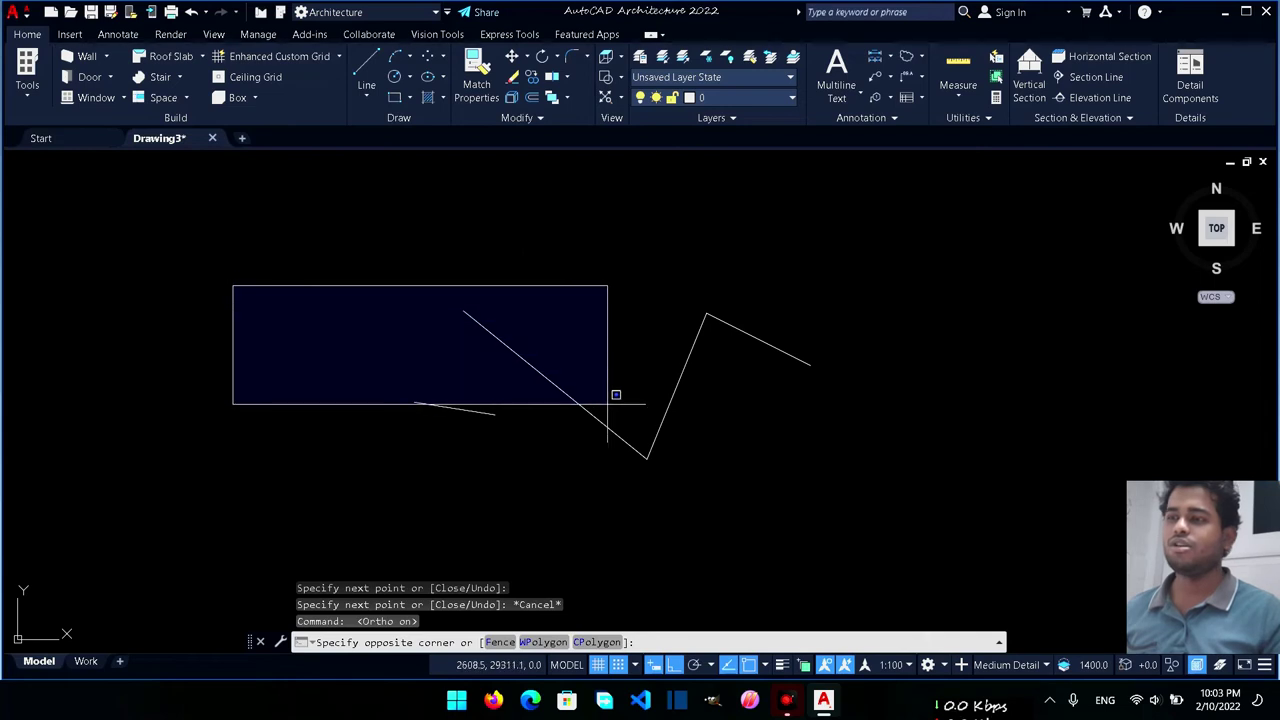
{"action": "left_click", "coordinate": [622, 272]}
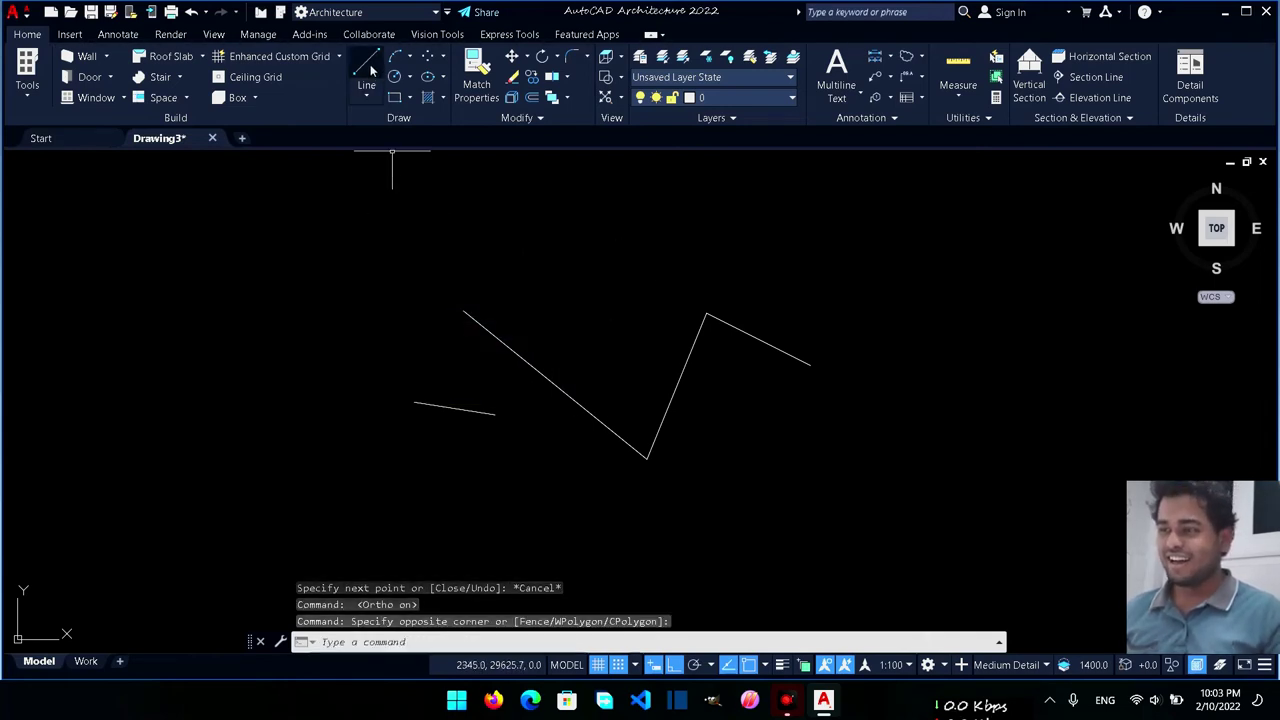
{"action": "left_click", "coordinate": [367, 67]}
{"action": "left_click", "coordinate": [213, 271]}
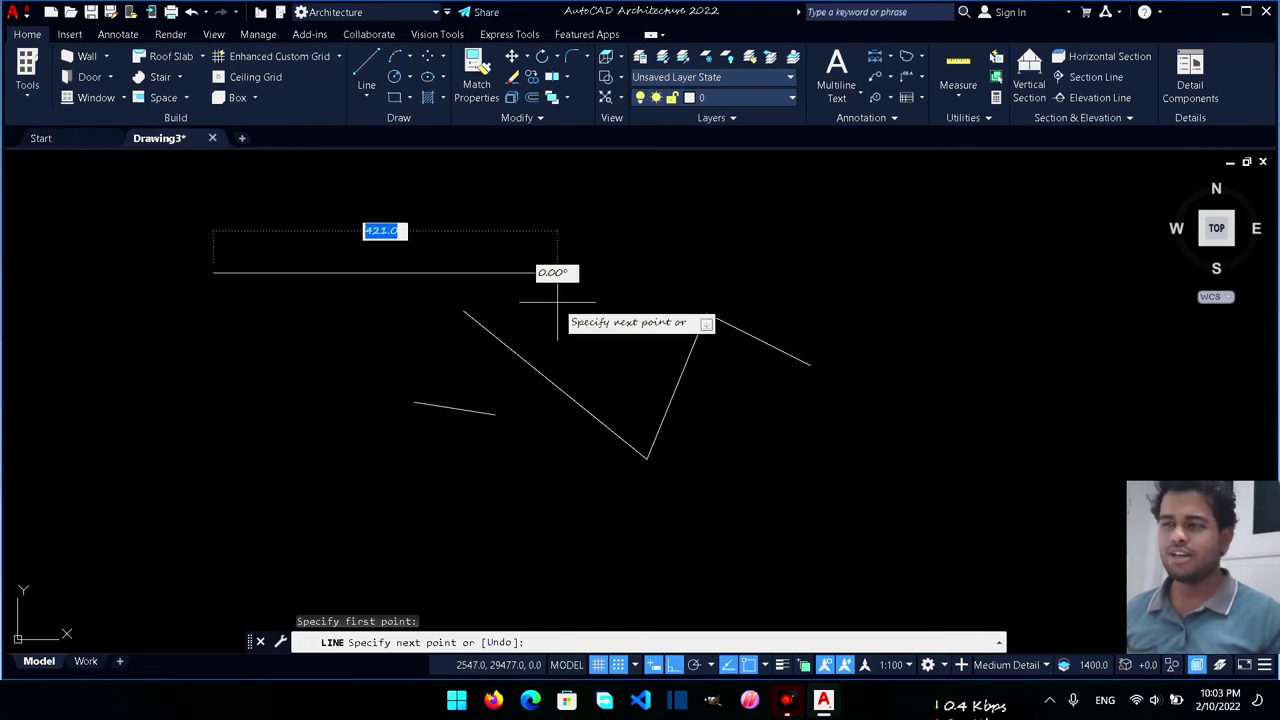
{"action": "type", "text": "100"}
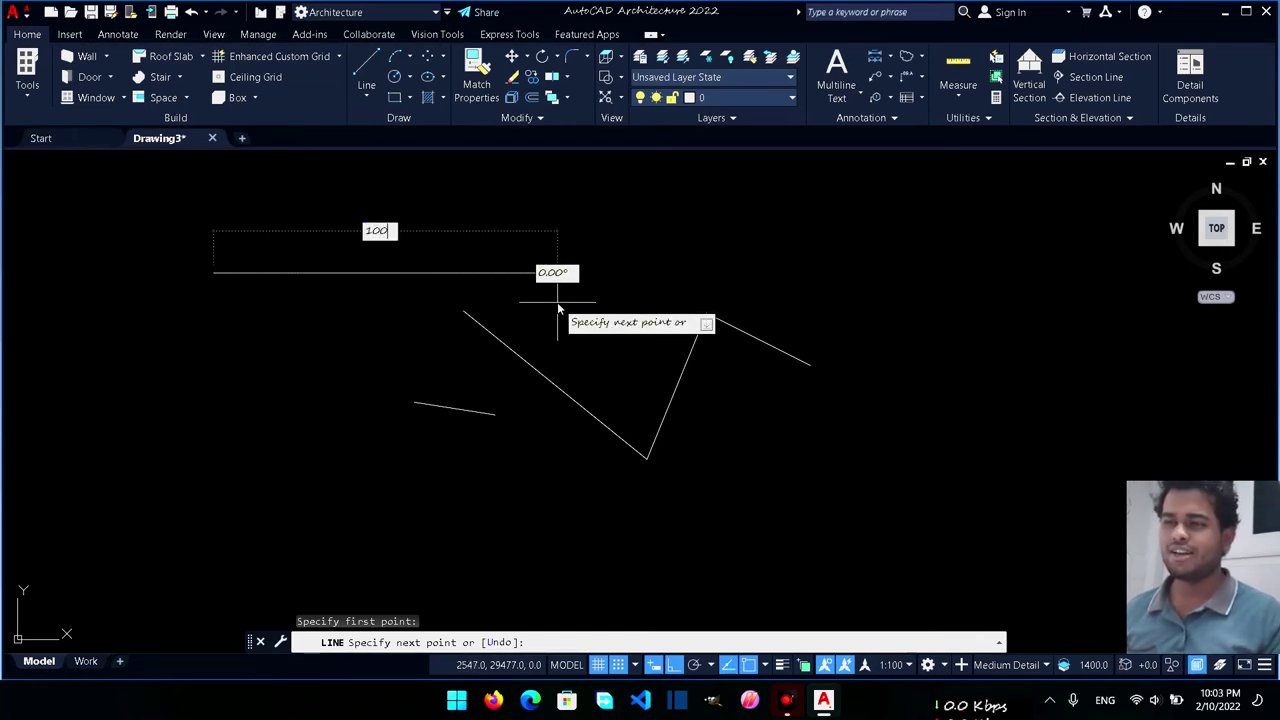
{"action": "key", "text": "Return"}
{"action": "type", "text": "10"}
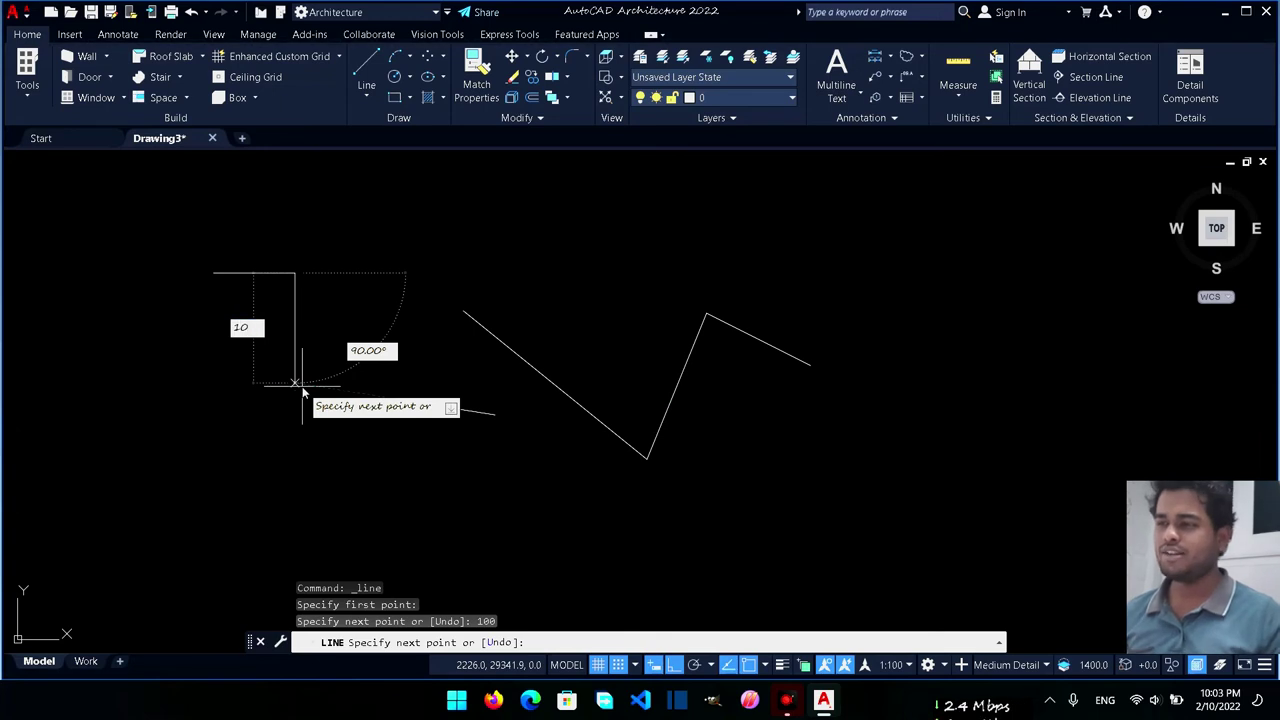
{"action": "key", "text": "Return"}
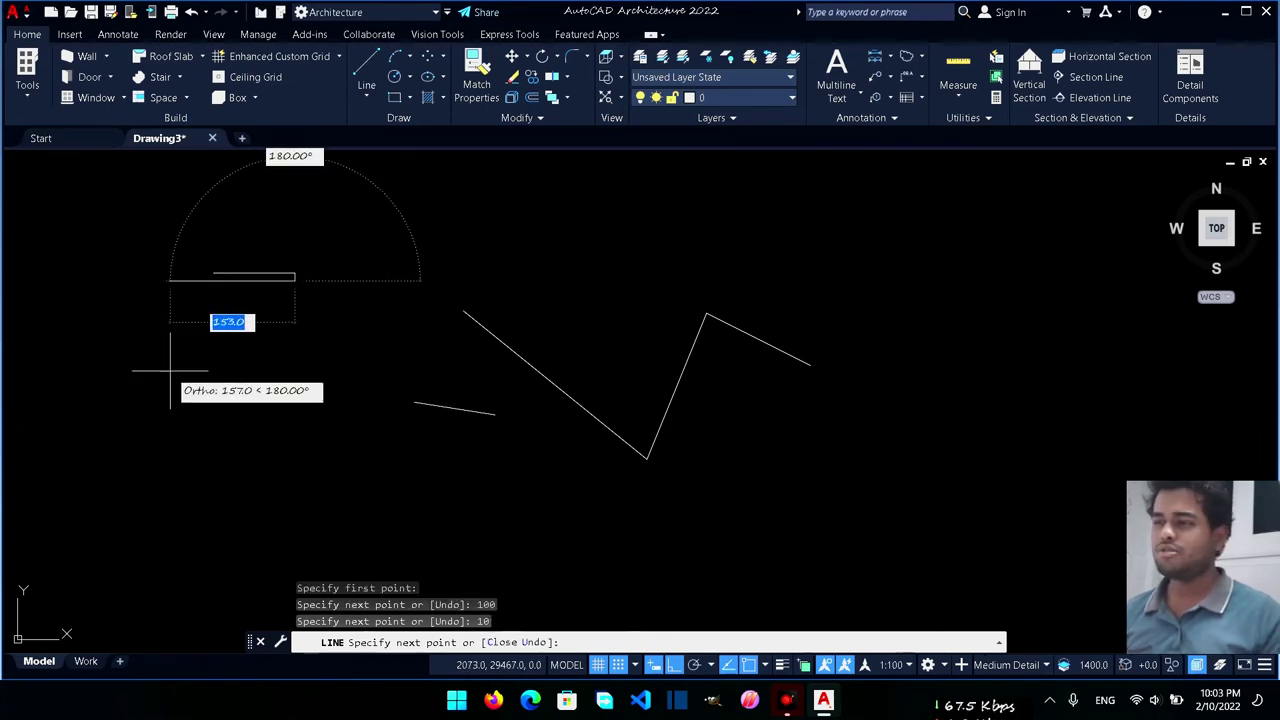
Step: Add the 100-unit return edge, close the rectangle with C, and select its edges
{"action": "scroll", "coordinate": [300, 260], "scroll_direction": "up", "scroll_amount": 2}
{"action": "scroll", "coordinate": [277, 271], "scroll_direction": "down", "scroll_amount": 2}
{"action": "scroll", "coordinate": [242, 210], "scroll_direction": "up", "scroll_amount": 2}
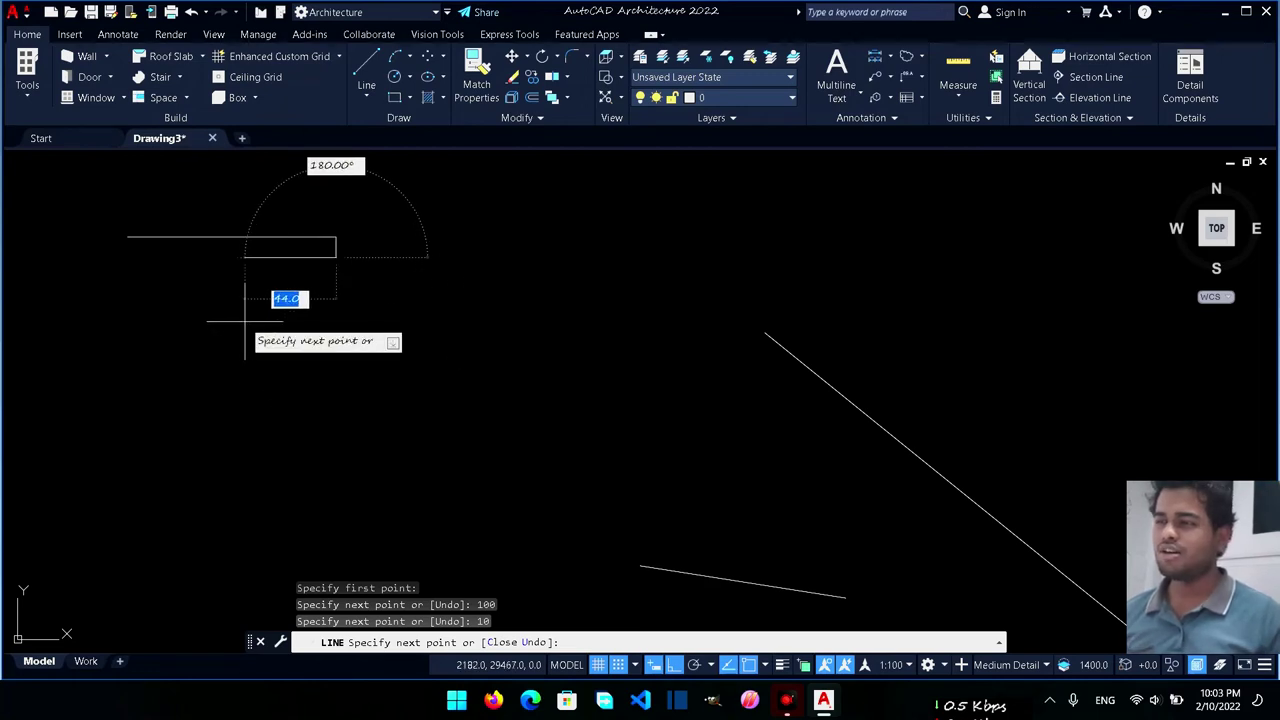
{"action": "type", "text": "100"}
{"action": "key", "text": "Return"}
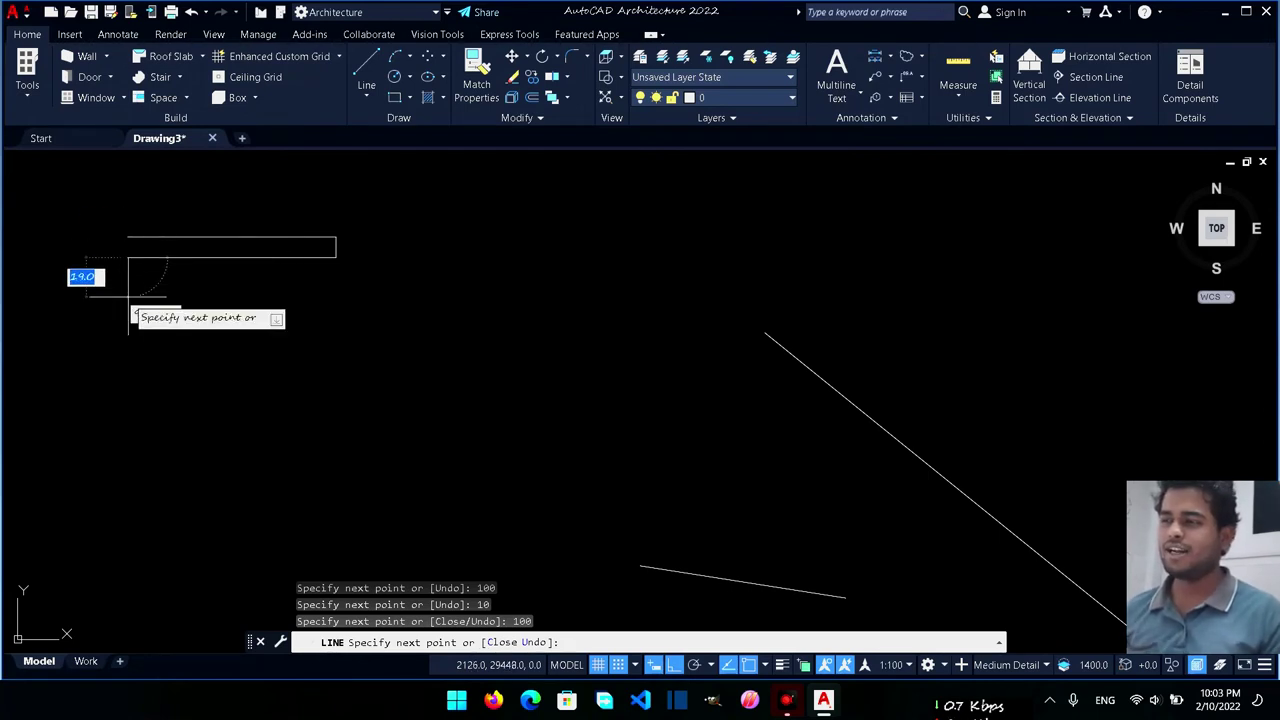
{"action": "type", "text": "c"}
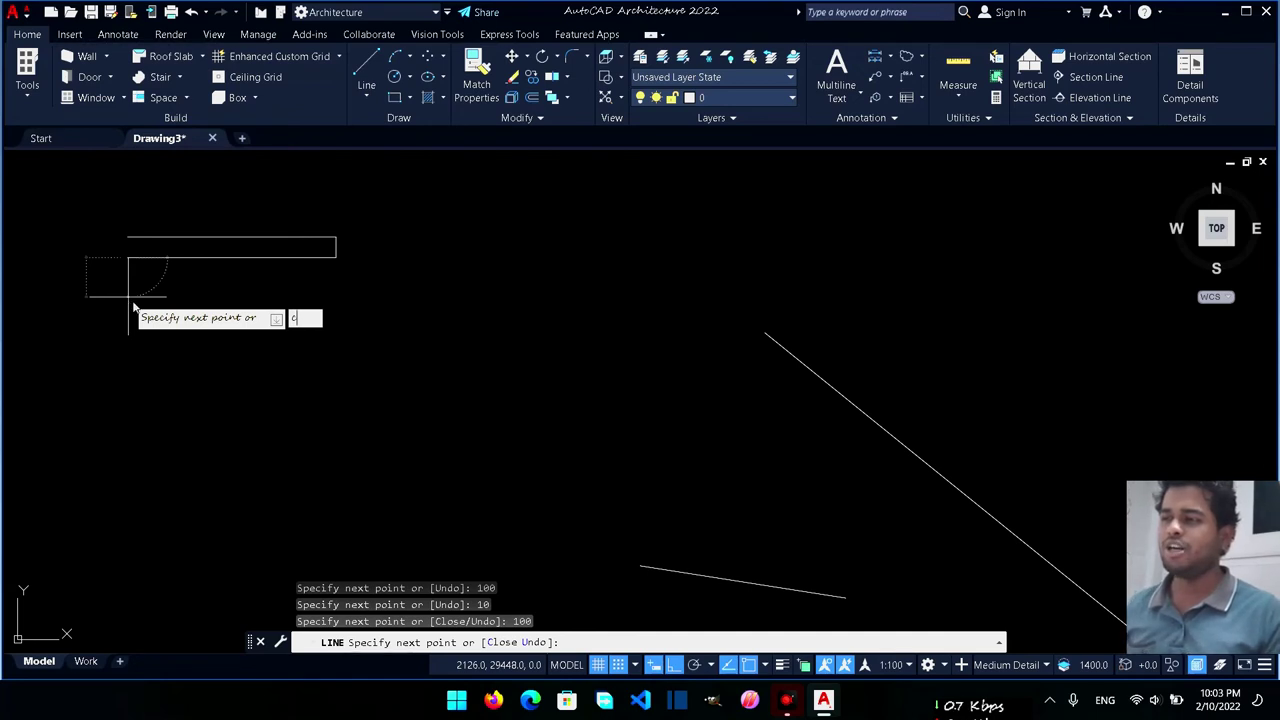
{"action": "key", "text": "Return"}
{"action": "mouse_move", "coordinate": [107, 224]}
{"action": "left_mouse_down"}
{"action": "mouse_move", "coordinate": [241, 268]}
{"action": "mouse_move", "coordinate": [181, 362]}
{"action": "left_mouse_up"}
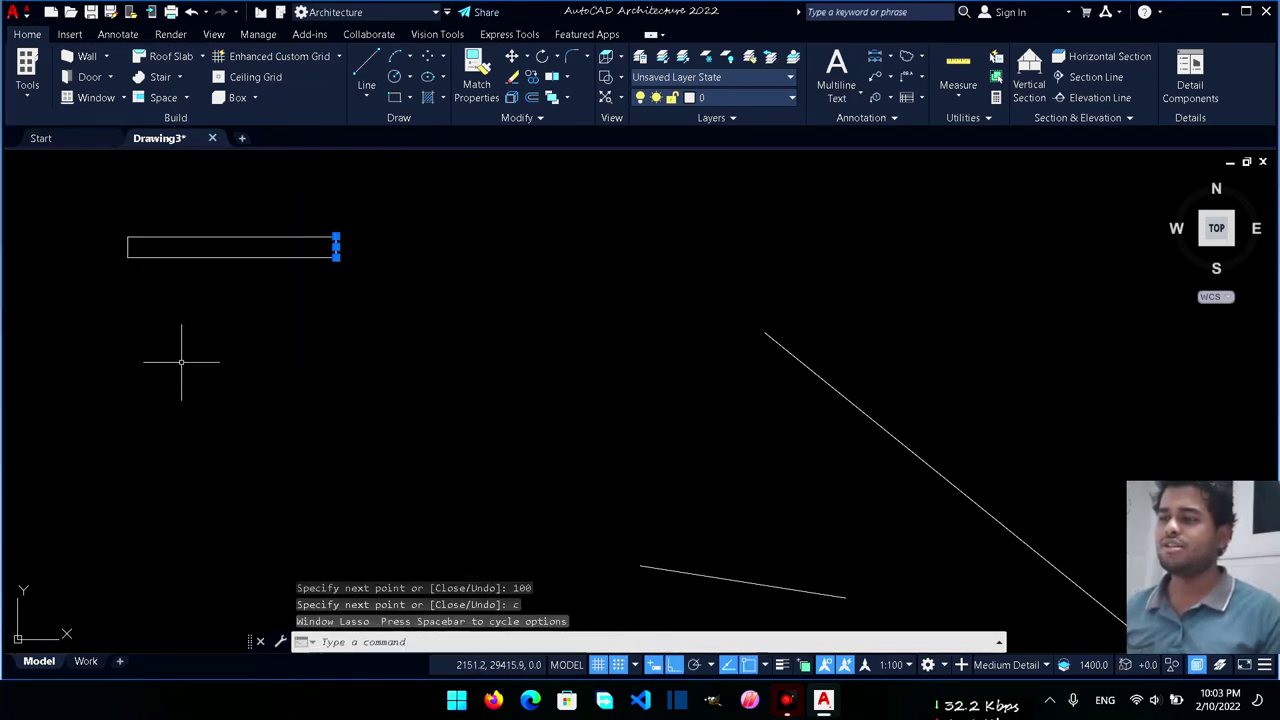
{"action": "mouse_move", "coordinate": [417, 230]}
{"action": "left_mouse_down"}
{"action": "mouse_move", "coordinate": [417, 318]}
{"action": "mouse_move", "coordinate": [401, 321]}
{"action": "left_mouse_up"}
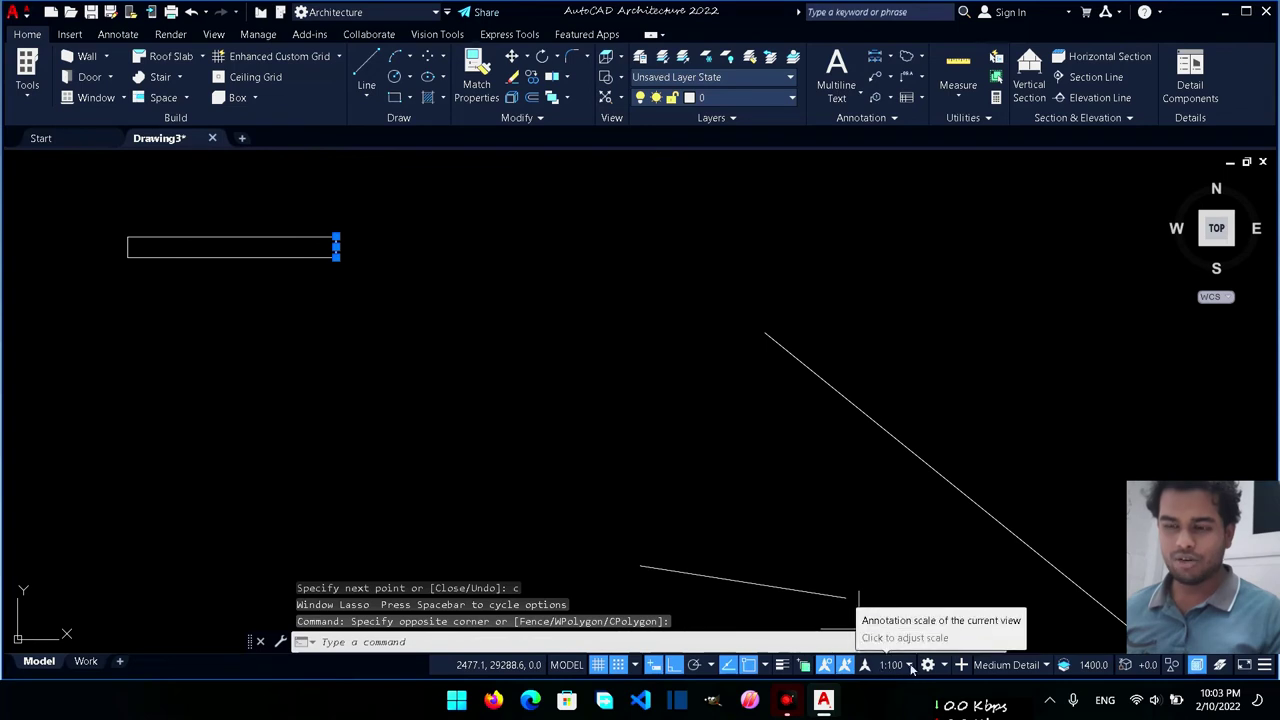
{"action": "left_click", "coordinate": [763, 667]}
{"action": "left_click", "coordinate": [769, 645]}
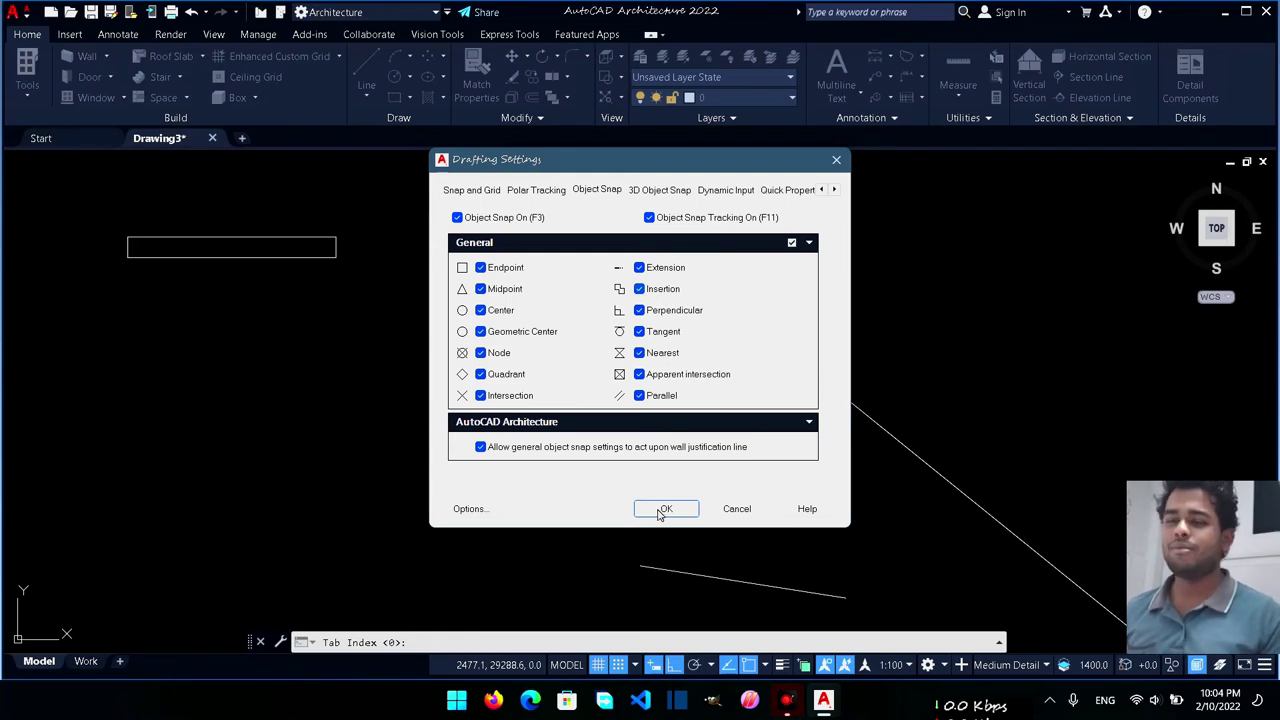
{"action": "left_click", "coordinate": [662, 510]}
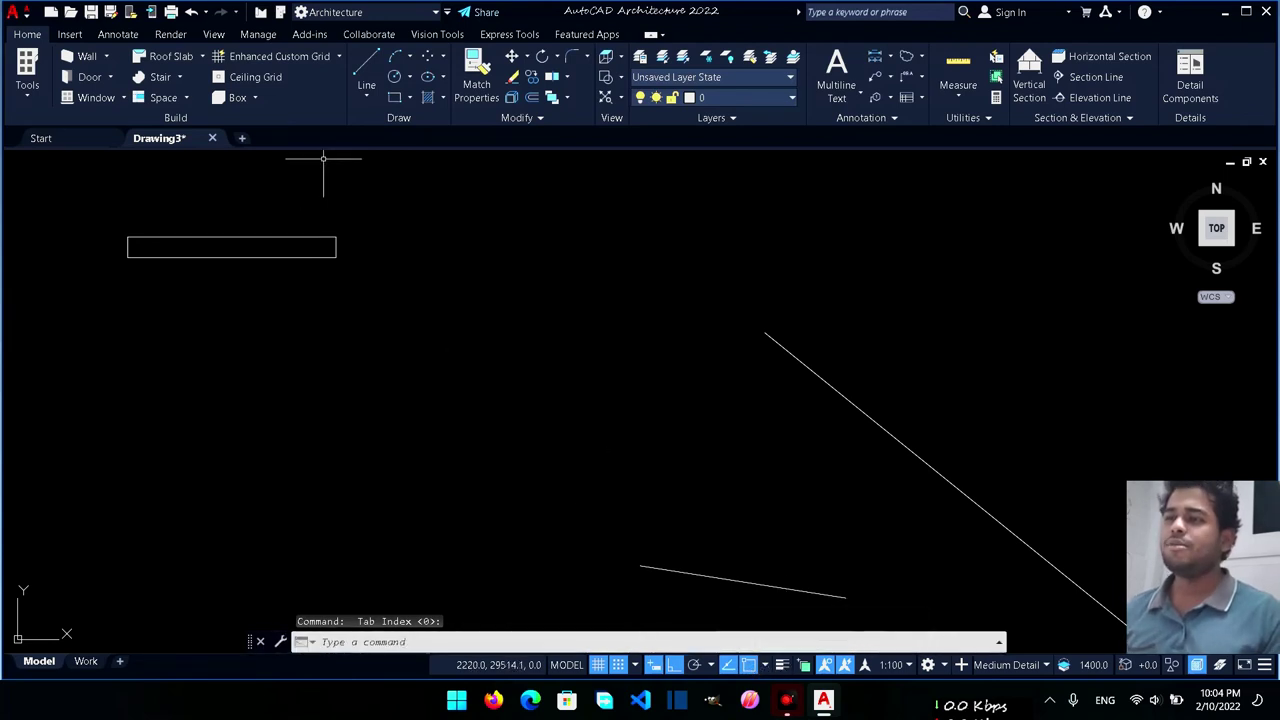
Step: Begin a new line at the rectangle corner, switching Object Snap off and back on
{"action": "left_click", "coordinate": [361, 91]}
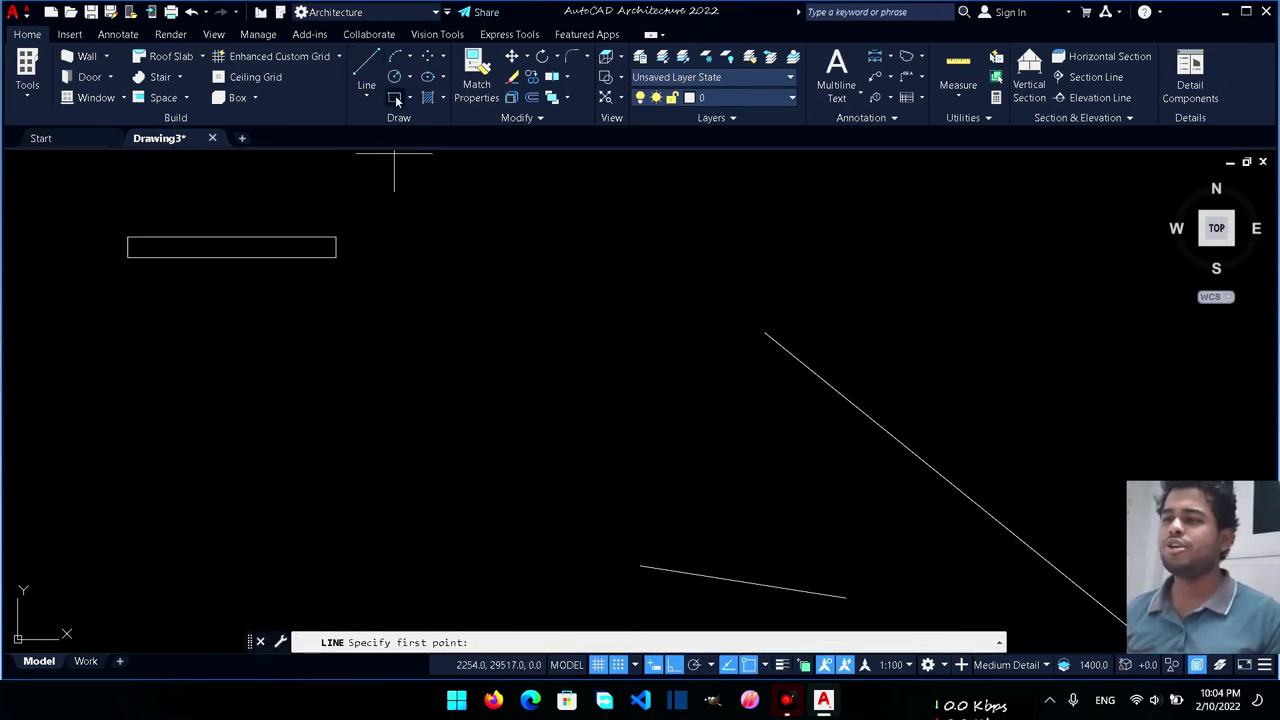
{"action": "scroll", "coordinate": [345, 210], "scroll_direction": "up", "scroll_amount": 8}
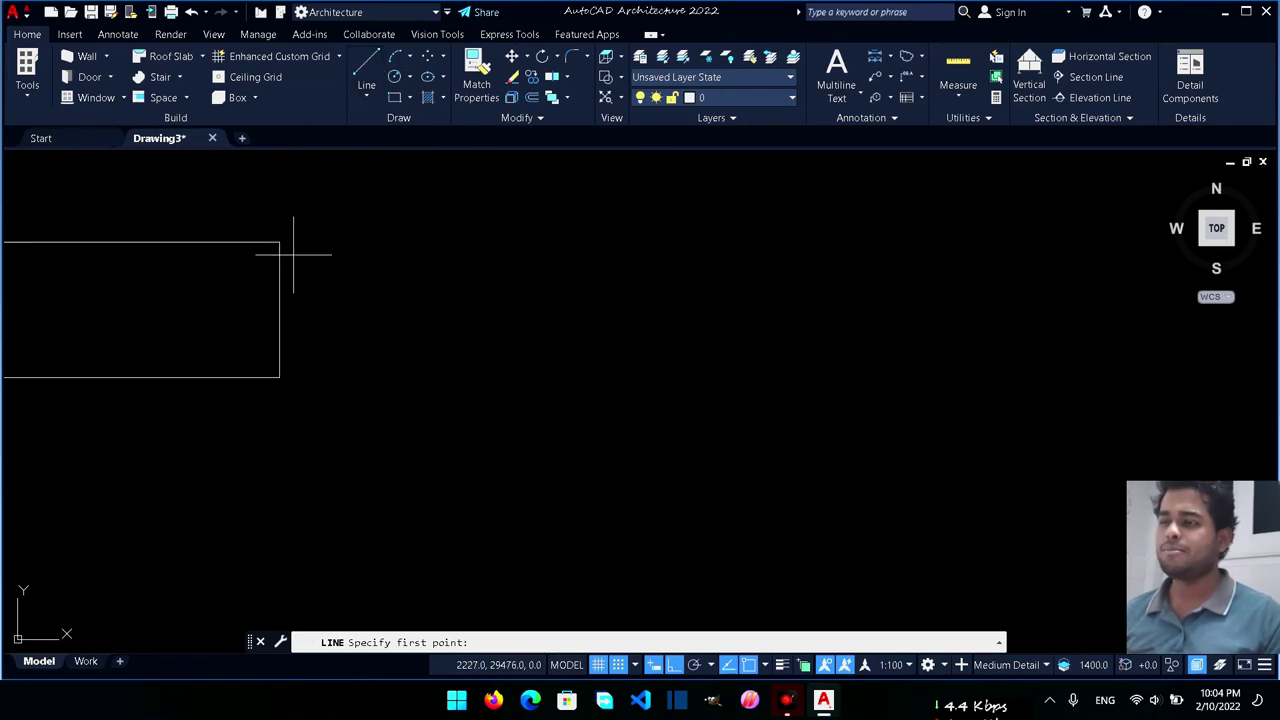
{"action": "scroll", "coordinate": [279, 241], "scroll_direction": "up", "scroll_amount": 3}
{"action": "scroll", "coordinate": [291, 237], "scroll_direction": "up", "scroll_amount": 3}
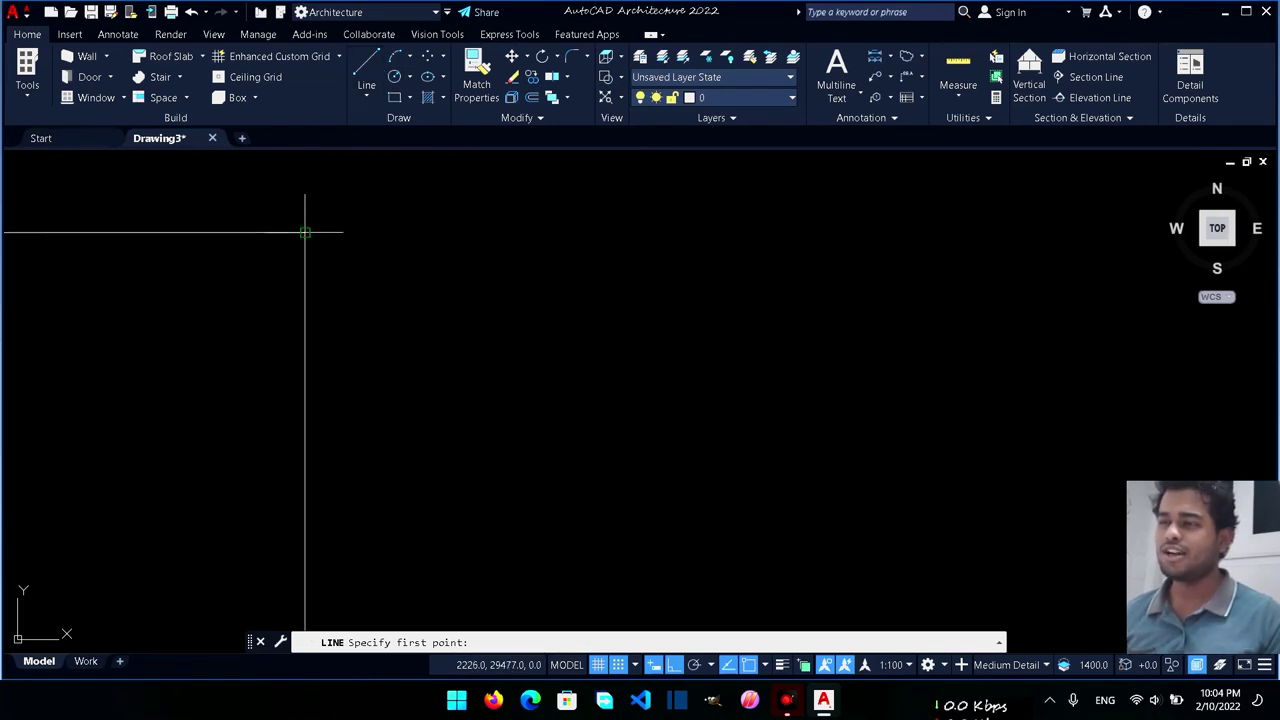
{"action": "scroll", "coordinate": [305, 232], "scroll_direction": "up", "scroll_amount": 2}
{"action": "scroll", "coordinate": [309, 200], "scroll_direction": "up", "scroll_amount": 2}
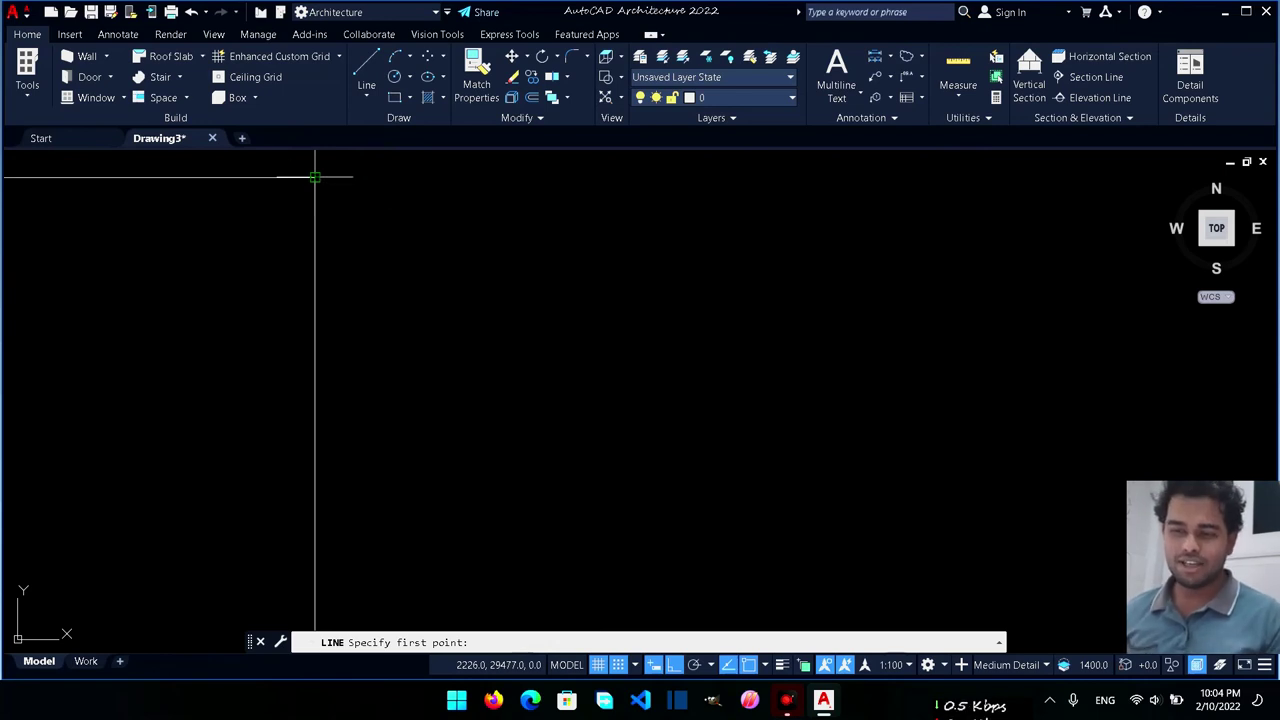
{"action": "left_click", "coordinate": [748, 667]}
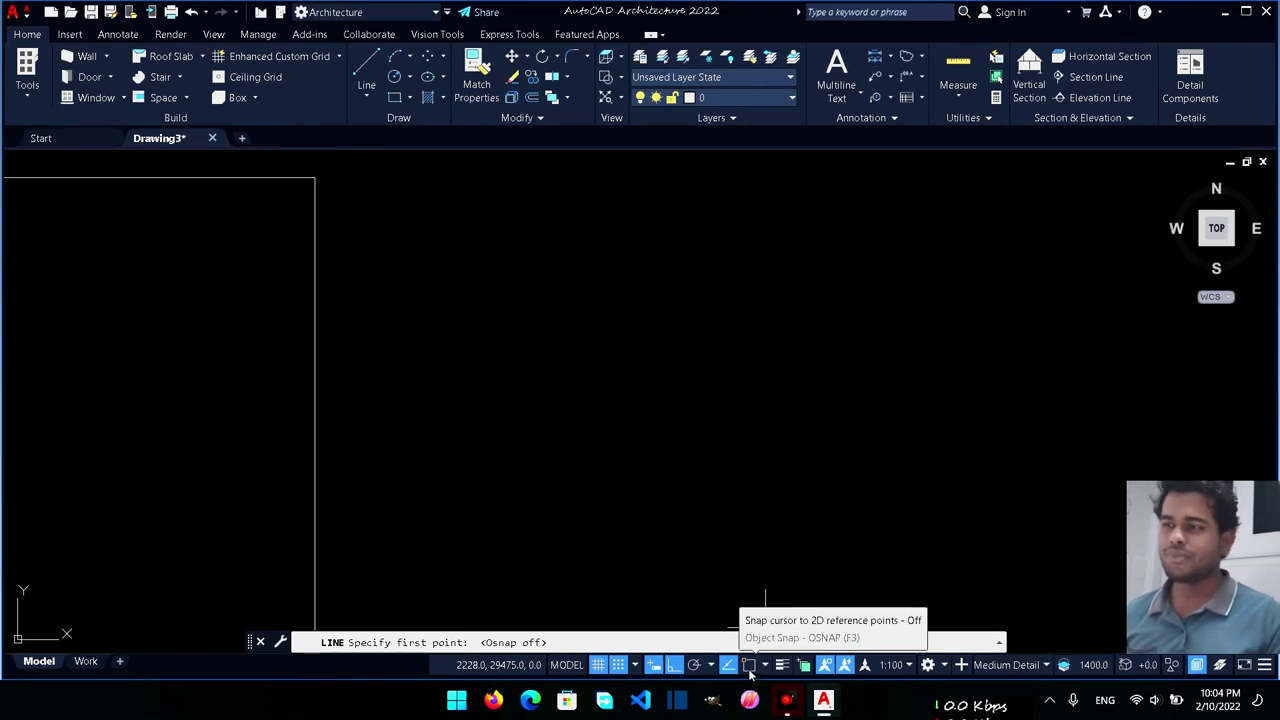
{"action": "left_click", "coordinate": [749, 668]}
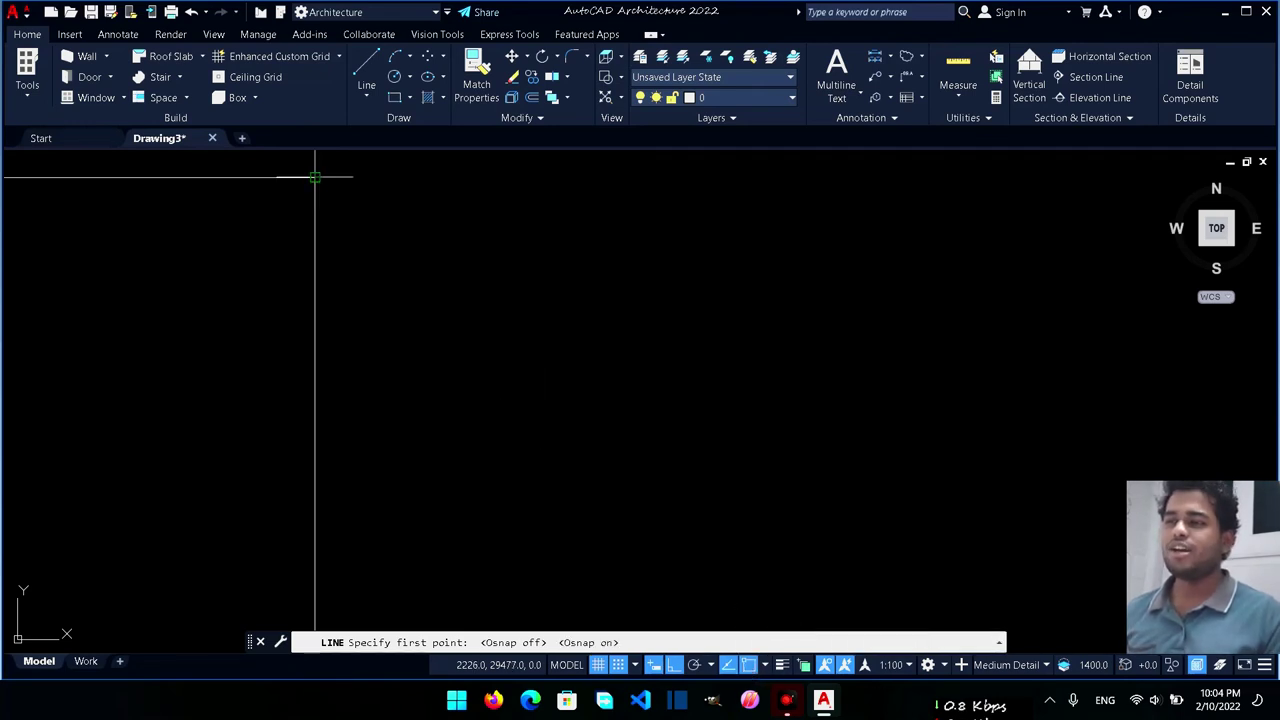
{"action": "scroll", "coordinate": [320, 190], "scroll_direction": "down", "scroll_amount": 2}
{"action": "scroll", "coordinate": [335, 230], "scroll_direction": "down", "scroll_amount": 2}
{"action": "scroll", "coordinate": [345, 250], "scroll_direction": "down", "scroll_amount": 2}
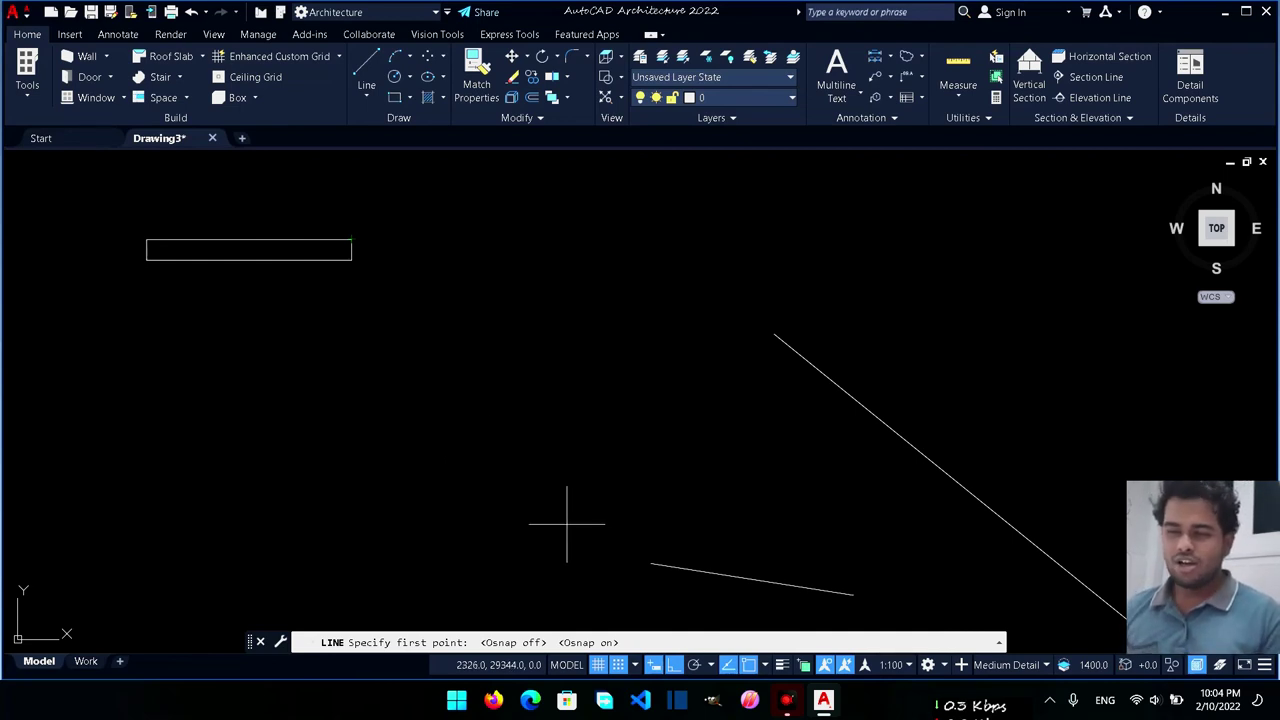
Step: Toggle Ortho off and on, then show the status-bar customization list of drawing aids
{"action": "left_click", "coordinate": [674, 666]}
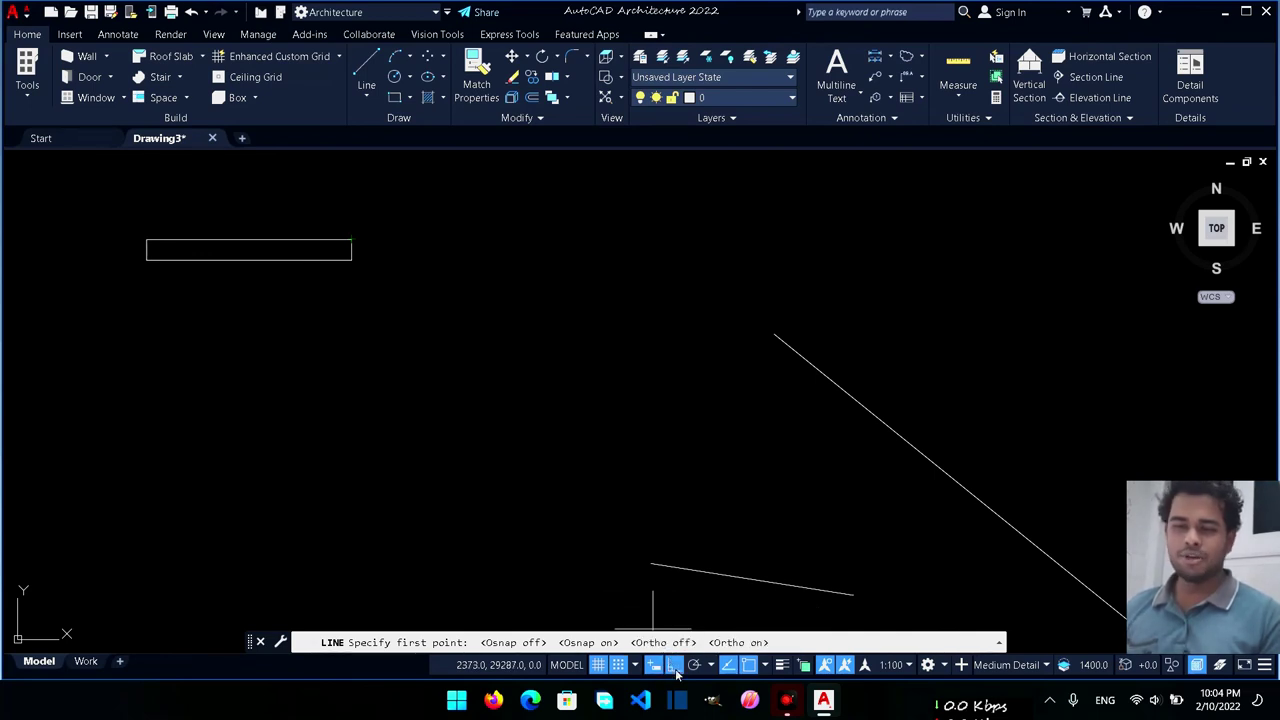
{"action": "left_click", "coordinate": [676, 672]}
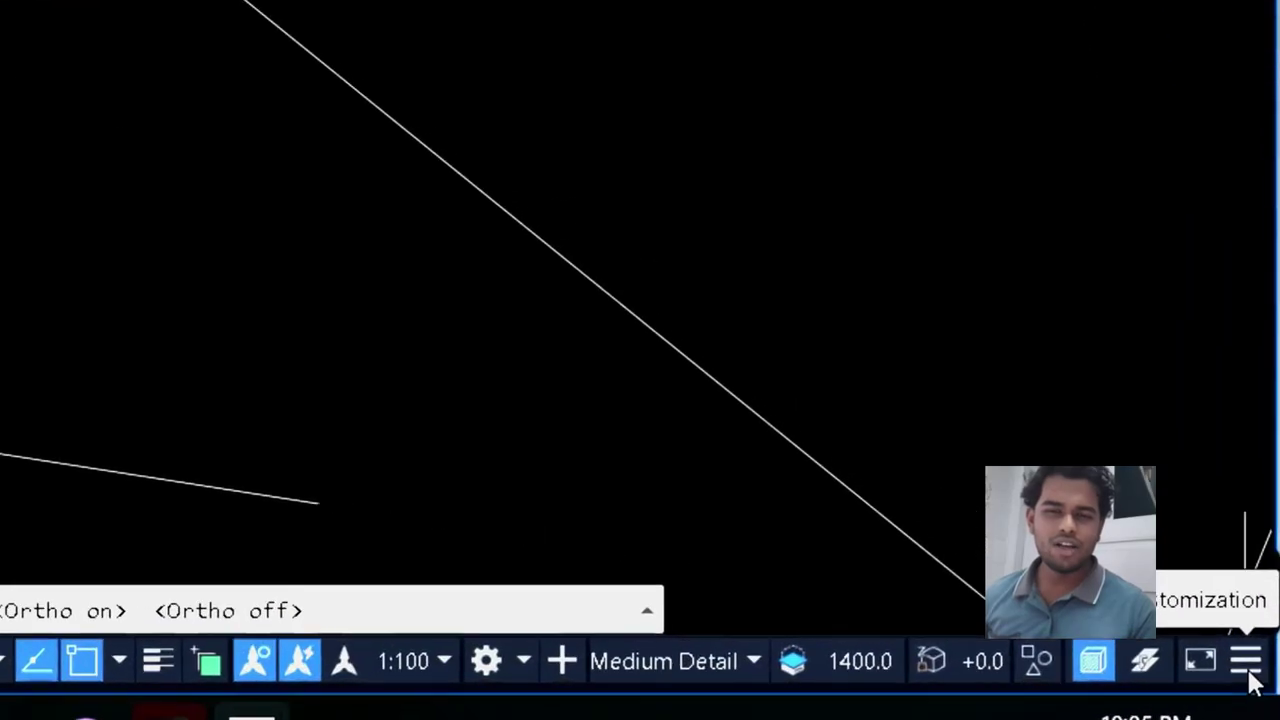
{"action": "left_click", "coordinate": [1248, 672]}
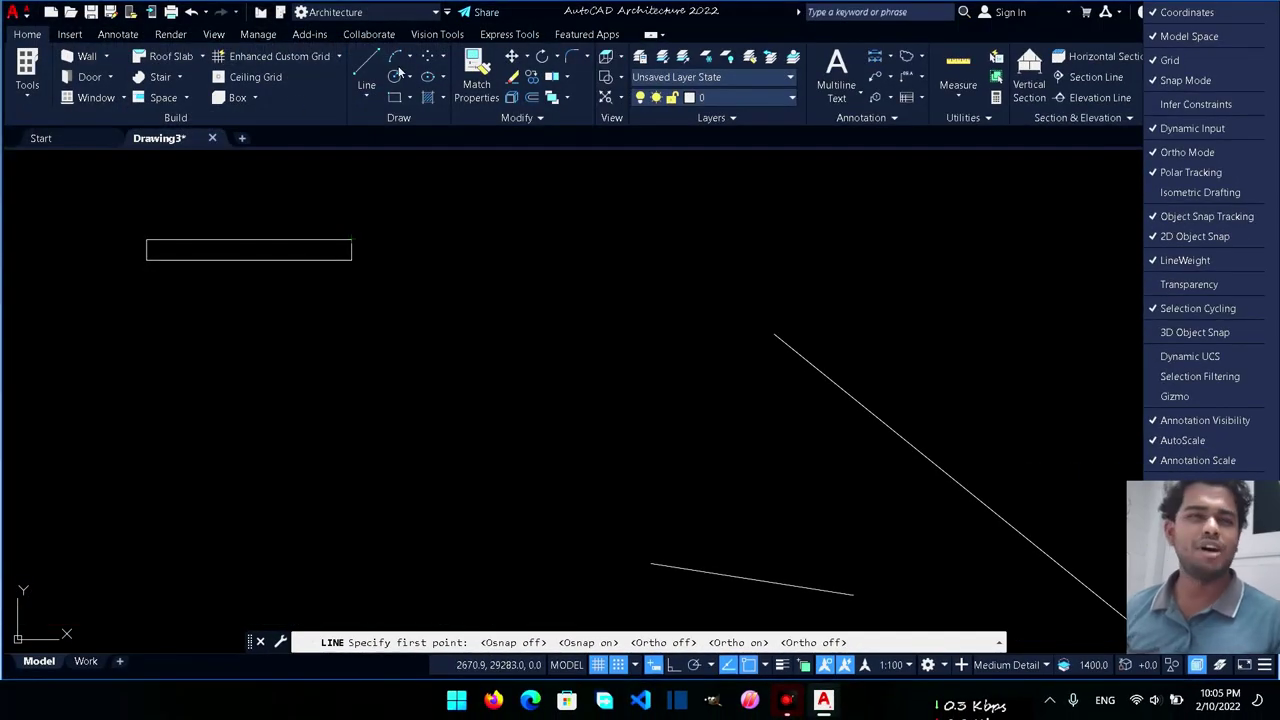
{"action": "left_click", "coordinate": [482, 265]}
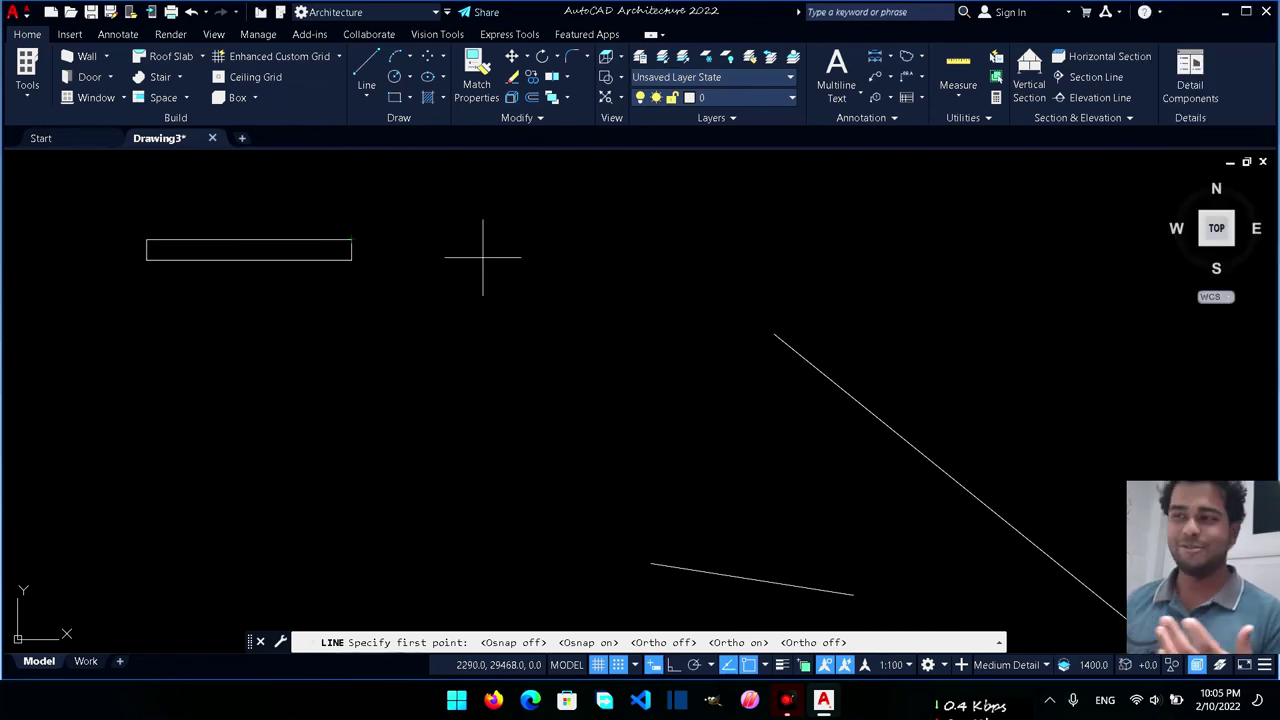